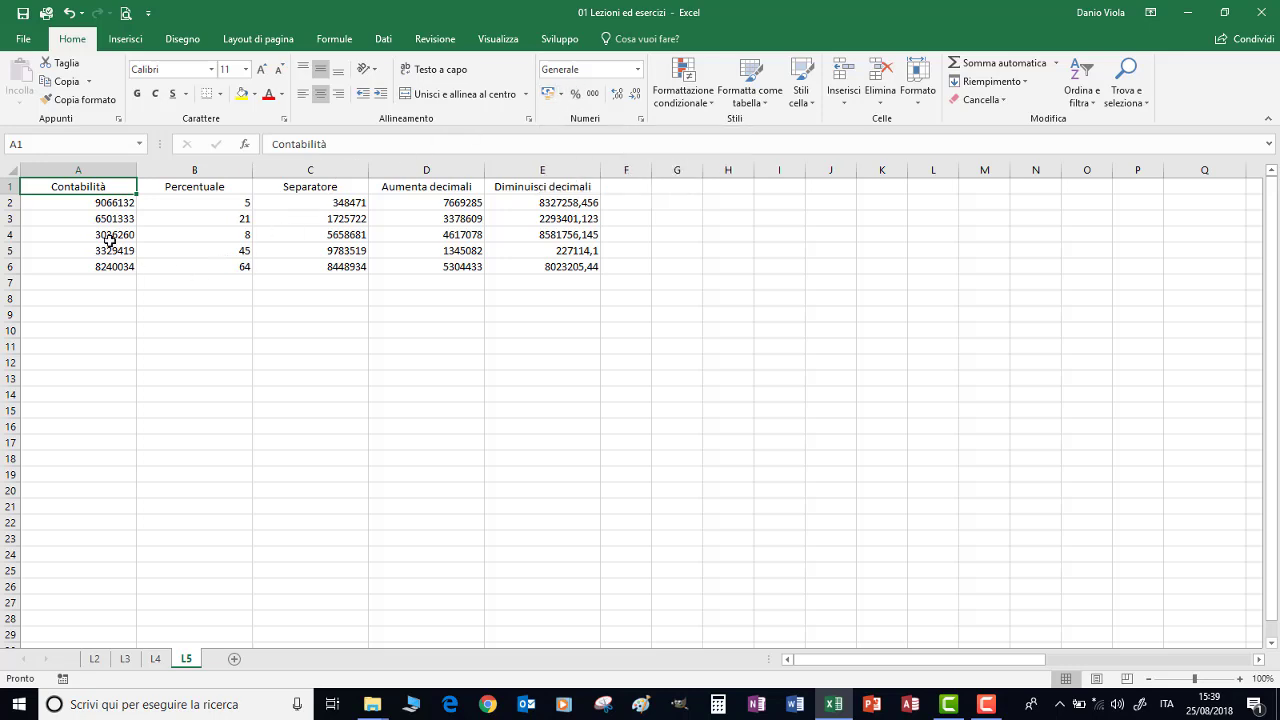
Format the Contabilità values A2:A6 as euro accounting, e.g. € 9.066.132,00
{"action": "left_click_drag", "start_coordinate": [77, 203], "coordinate": [75, 268]}
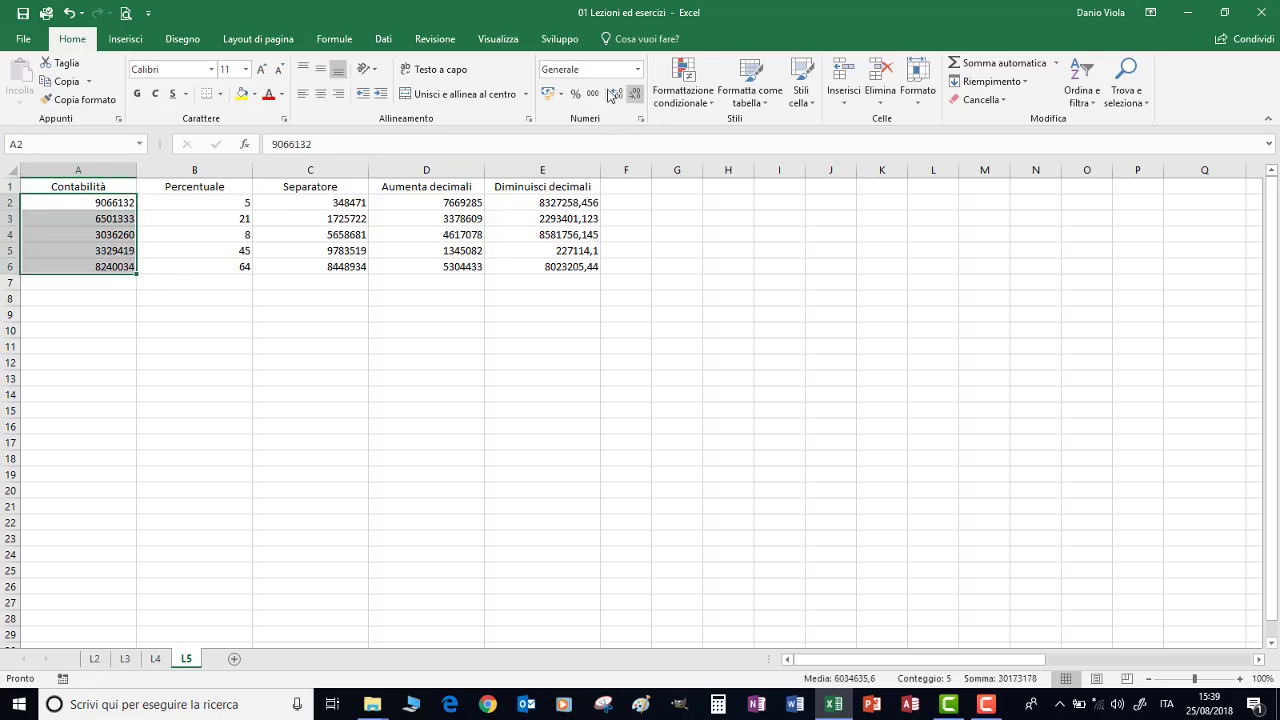
{"action": "left_click", "coordinate": [549, 92]}
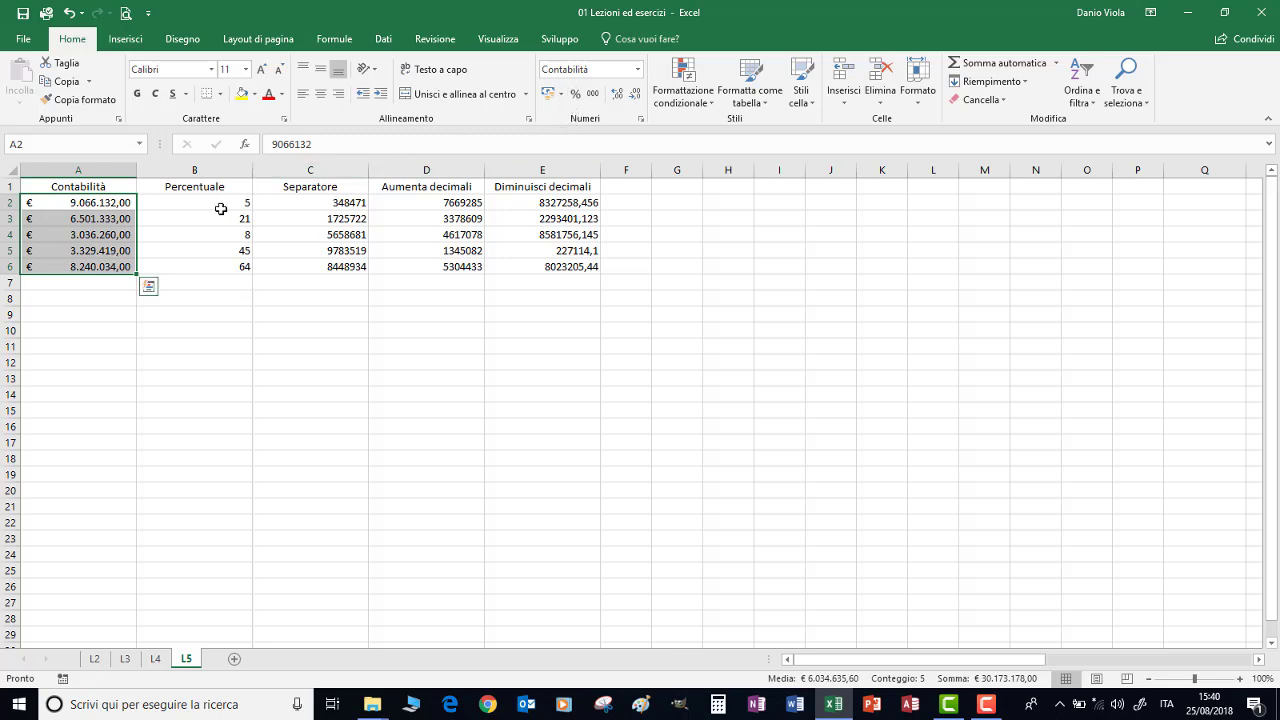
{"action": "left_click_drag", "start_coordinate": [200, 204], "coordinate": [195, 266]}
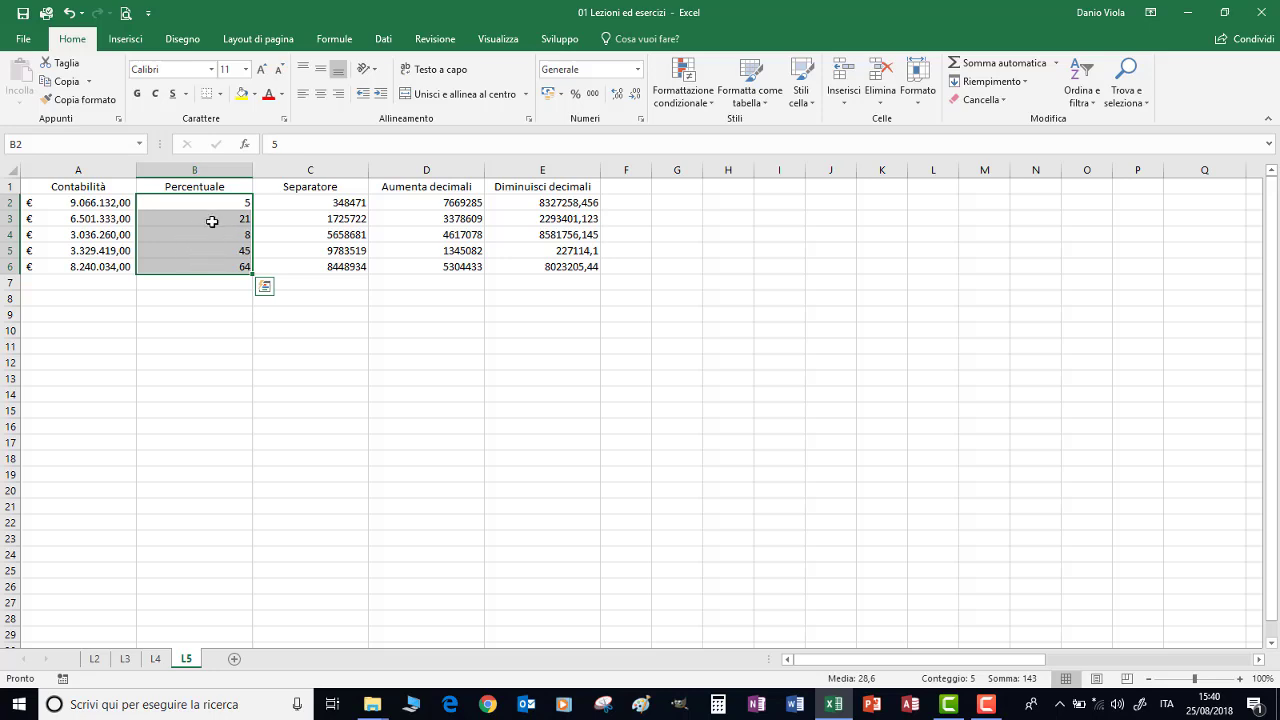
Try Percent style on B2:B6, undo it, and move the original numbers to B8:B12
{"action": "left_click", "coordinate": [576, 95]}
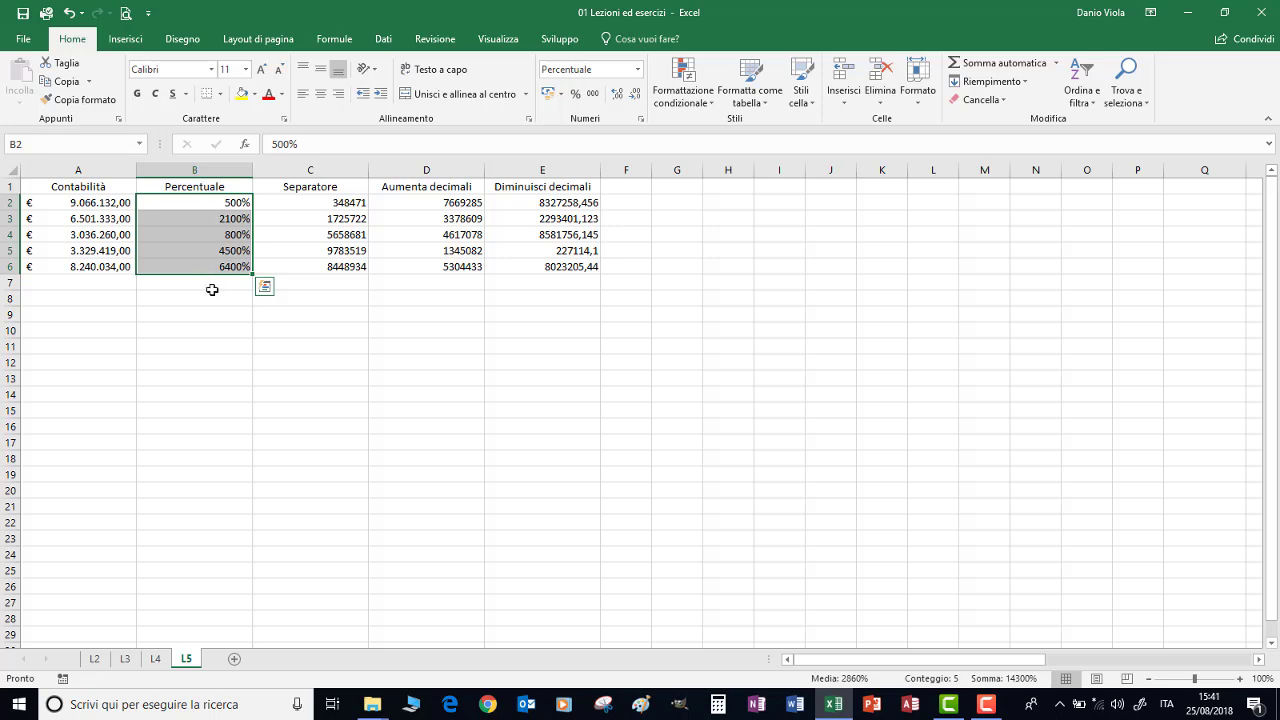
{"action": "key", "text": "ctrl+z"}
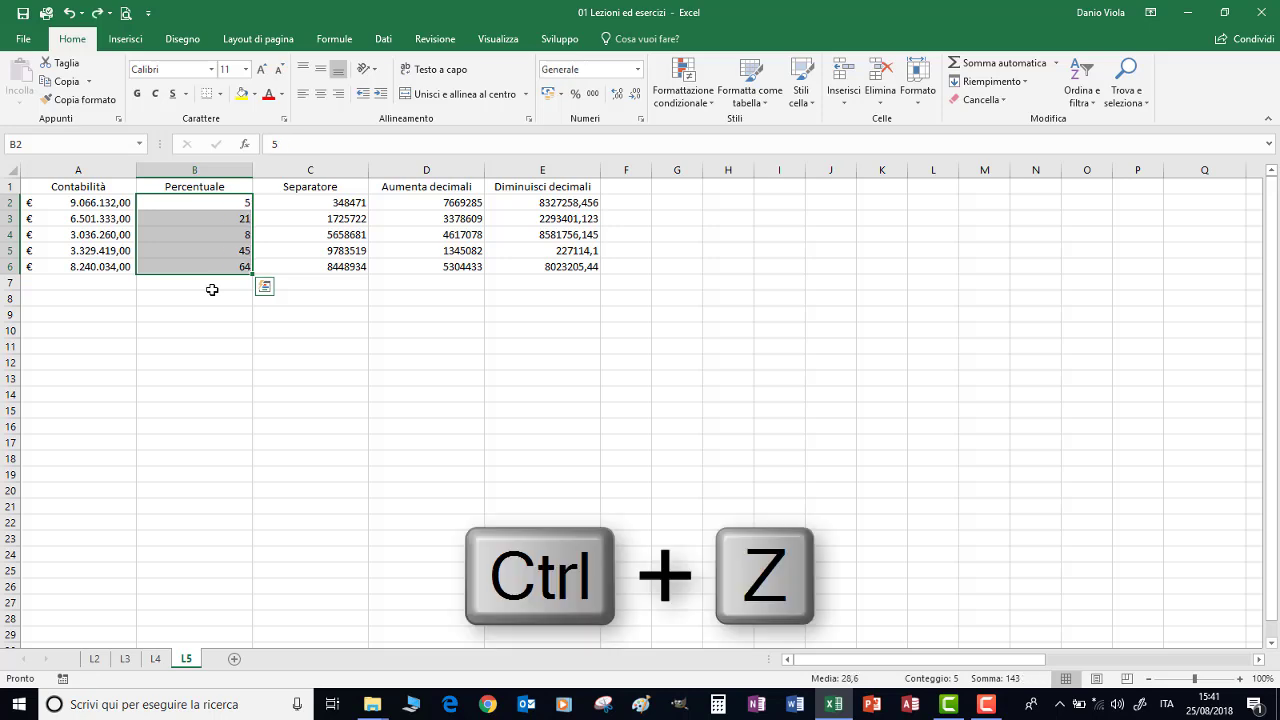
{"action": "left_click_drag", "start_coordinate": [212, 274], "coordinate": [197, 363]}
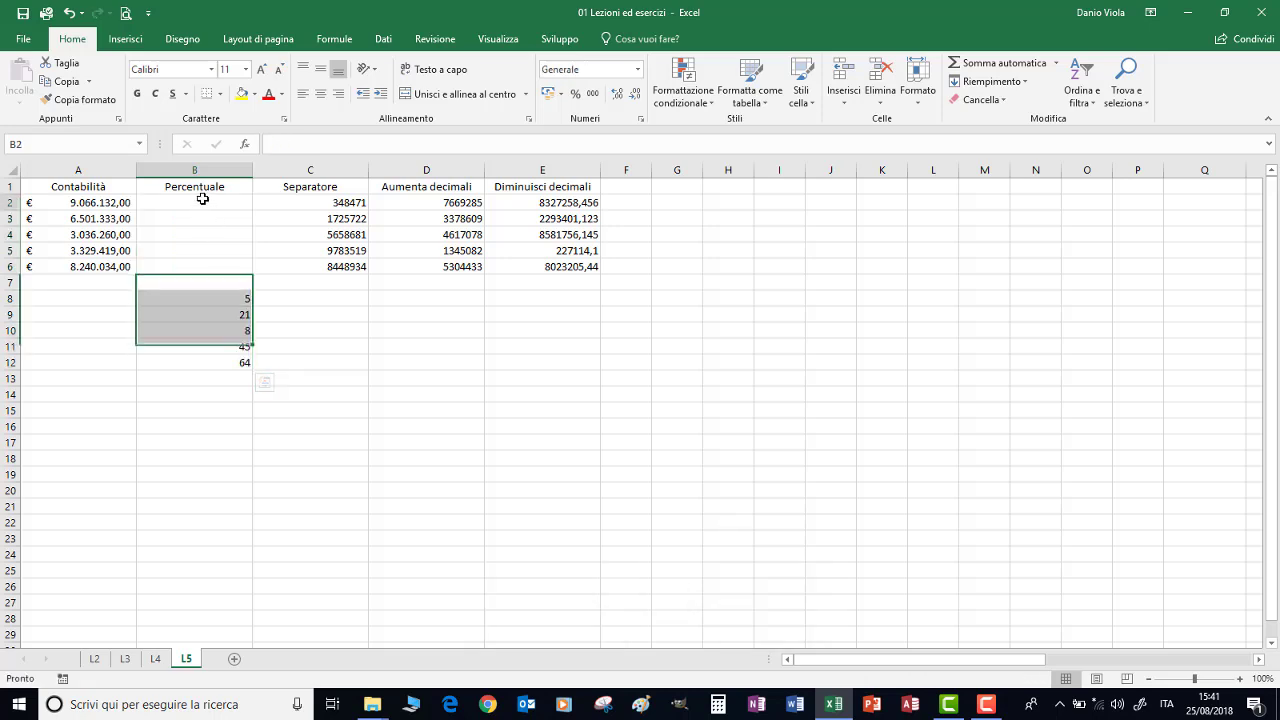
Preformat the empty B2:B6 as percentages and enter 5% and 21% in B2 and B3
{"action": "left_click_drag", "start_coordinate": [203, 203], "coordinate": [198, 270]}
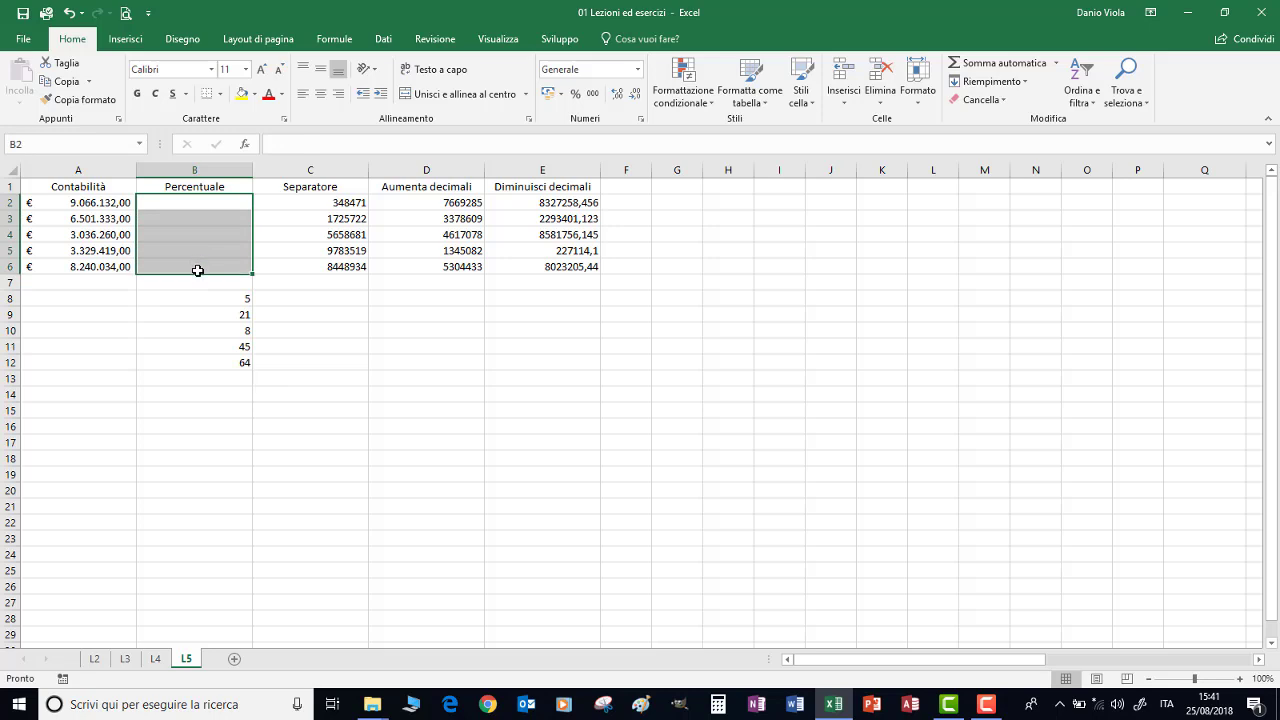
{"action": "left_click", "coordinate": [575, 96]}
{"action": "left_click", "coordinate": [218, 204]}
{"action": "type", "text": "5"}
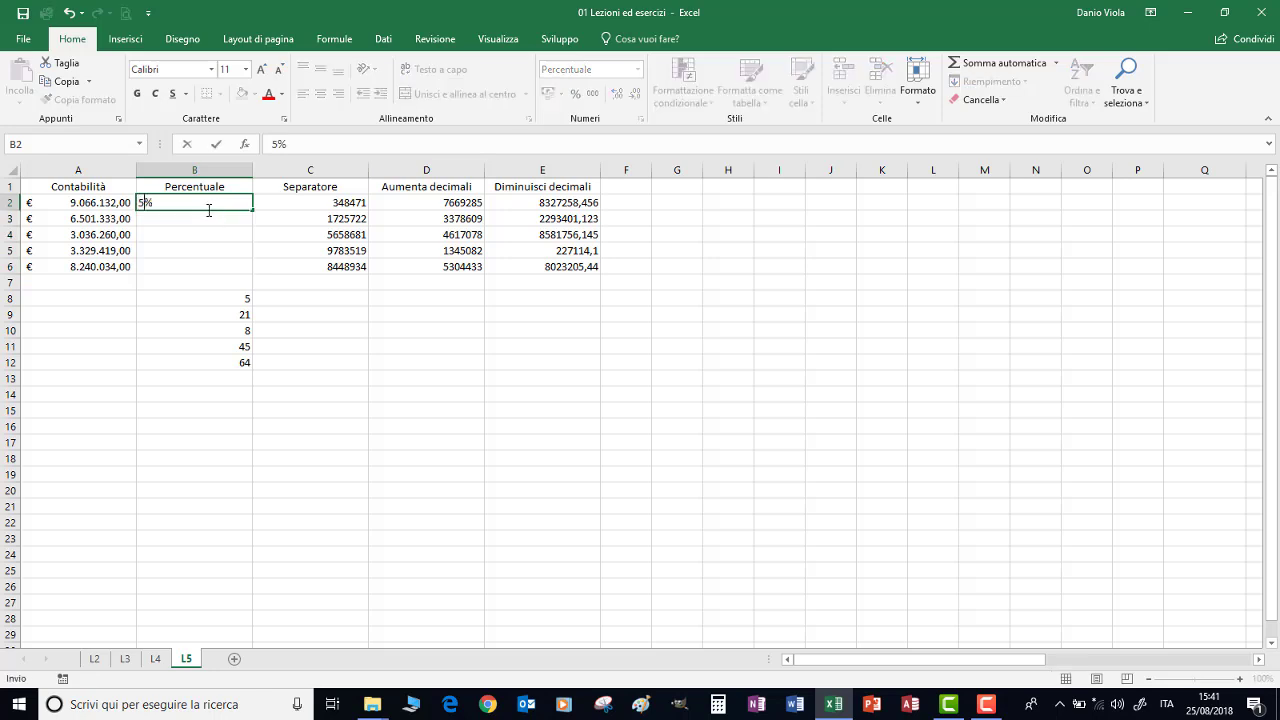
{"action": "left_click", "coordinate": [203, 221]}
{"action": "type", "text": "21"}
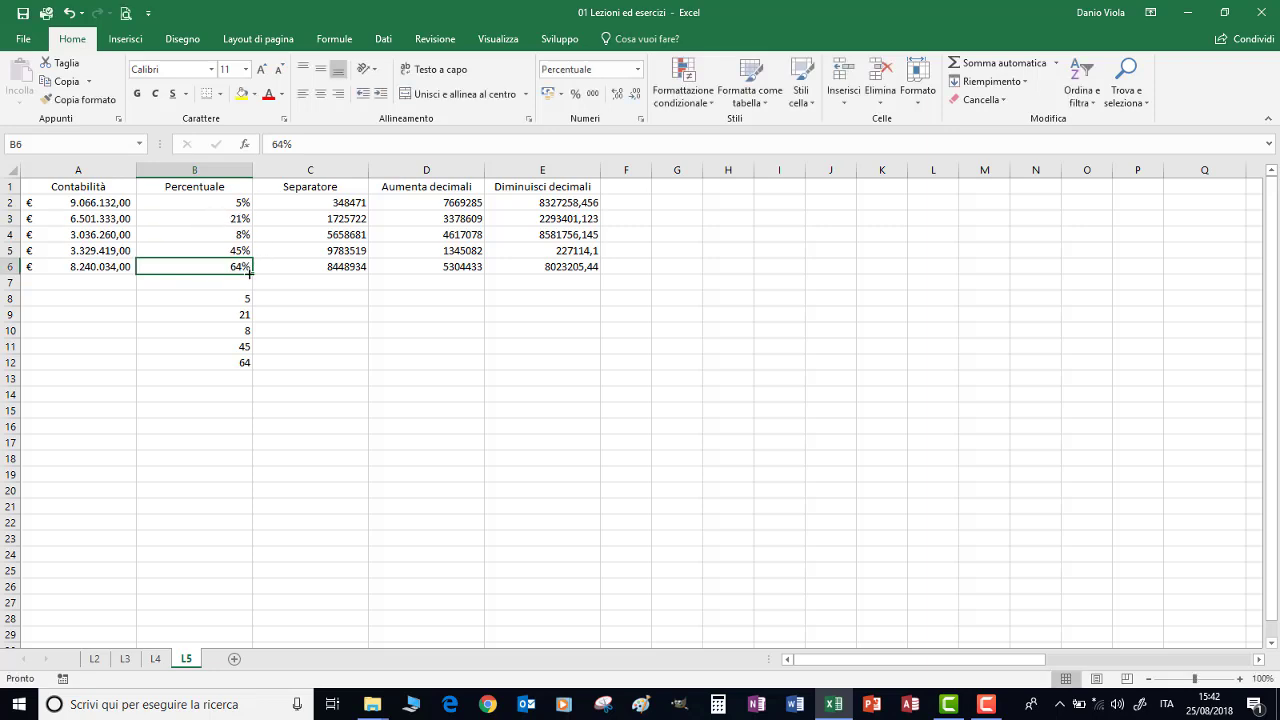
Apply Comma Style thousand separators with two decimals to the Separatore values C2:C6
{"action": "left_click", "coordinate": [190, 198]}
{"action": "left_click_drag", "start_coordinate": [190, 198], "coordinate": [180, 263]}
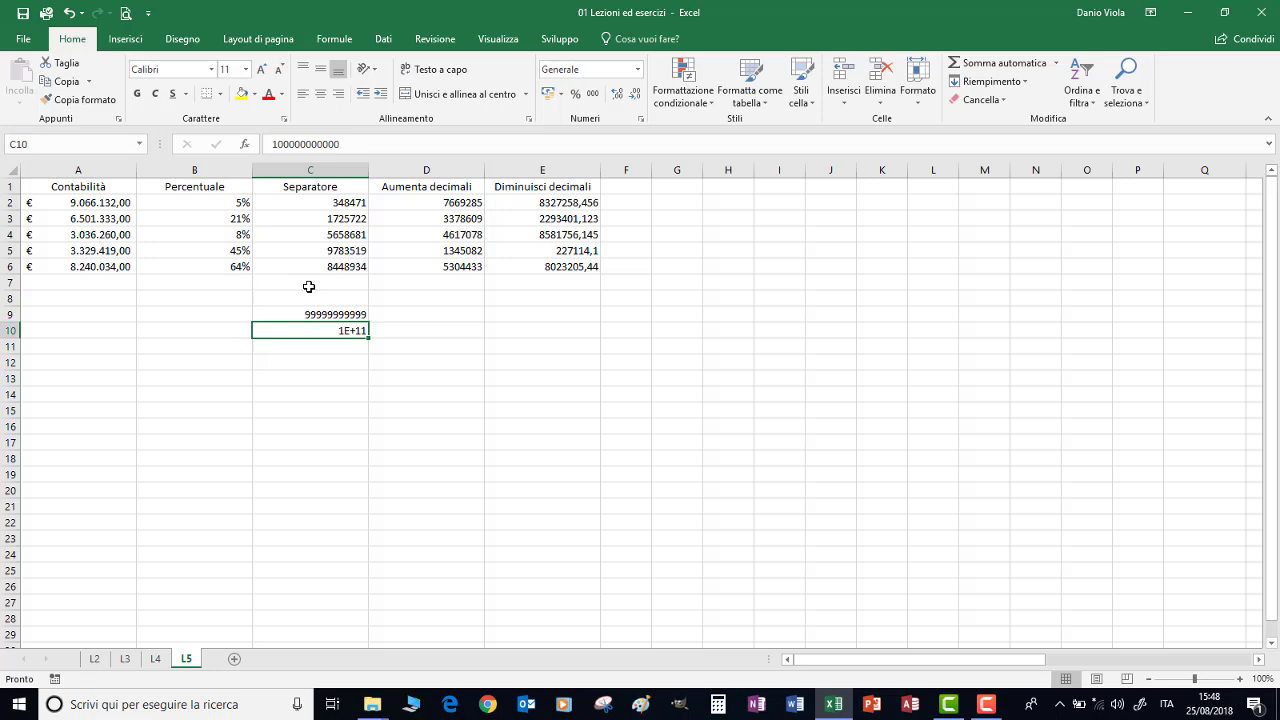
{"action": "left_click_drag", "start_coordinate": [313, 202], "coordinate": [309, 276]}
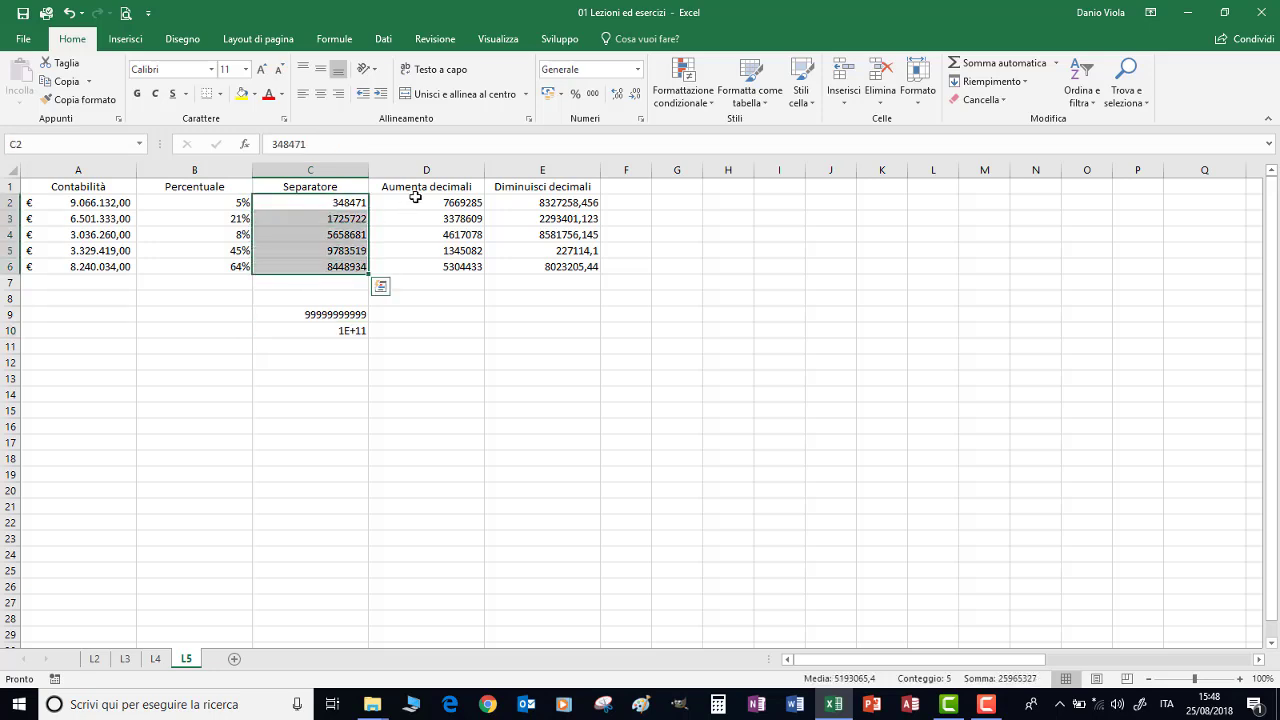
{"action": "left_click", "coordinate": [593, 94]}
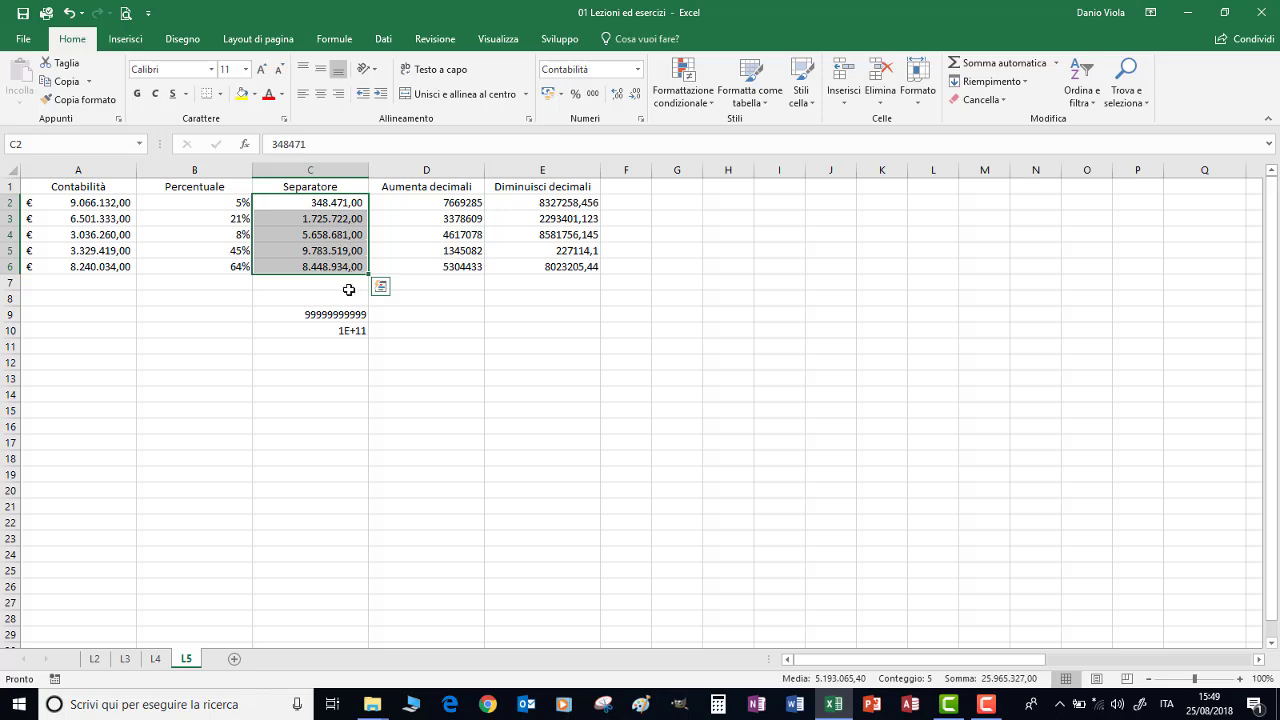
Give C9 and C10 thousand separators so 99.999.999.999,00 and 100.000.000.000,00 show in full
{"action": "left_click", "coordinate": [283, 315]}
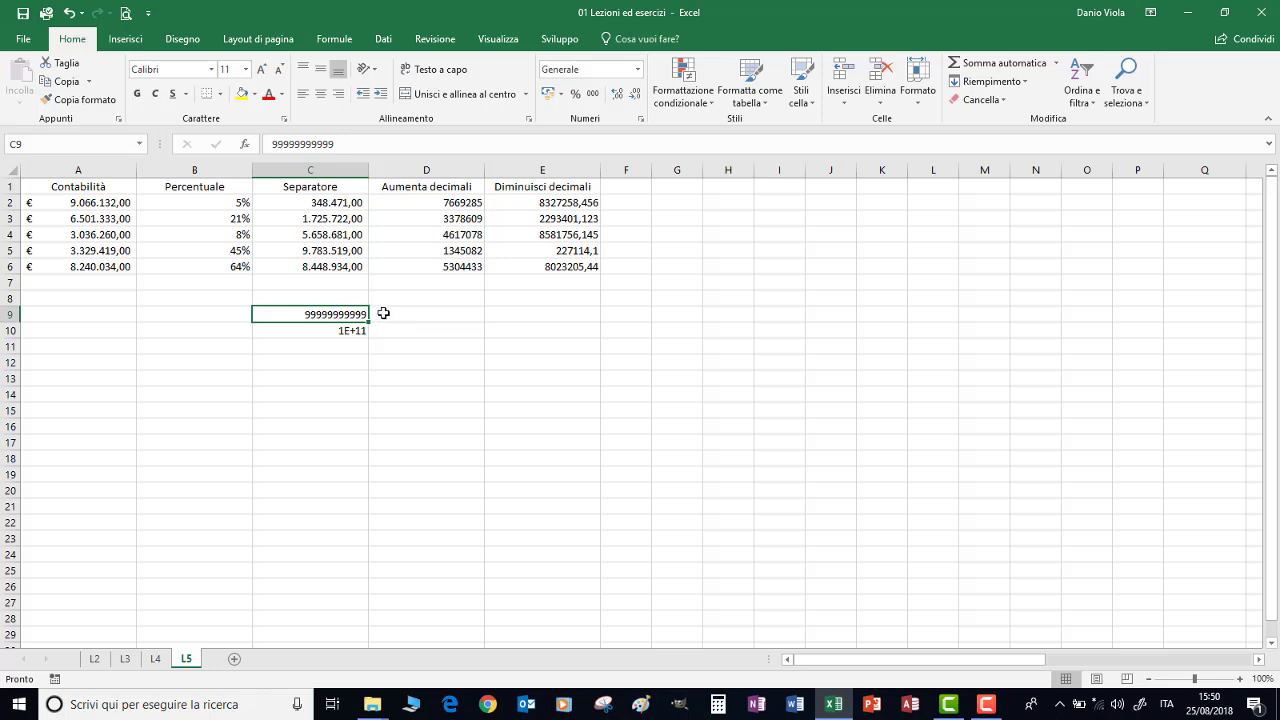
{"action": "left_click", "coordinate": [593, 93]}
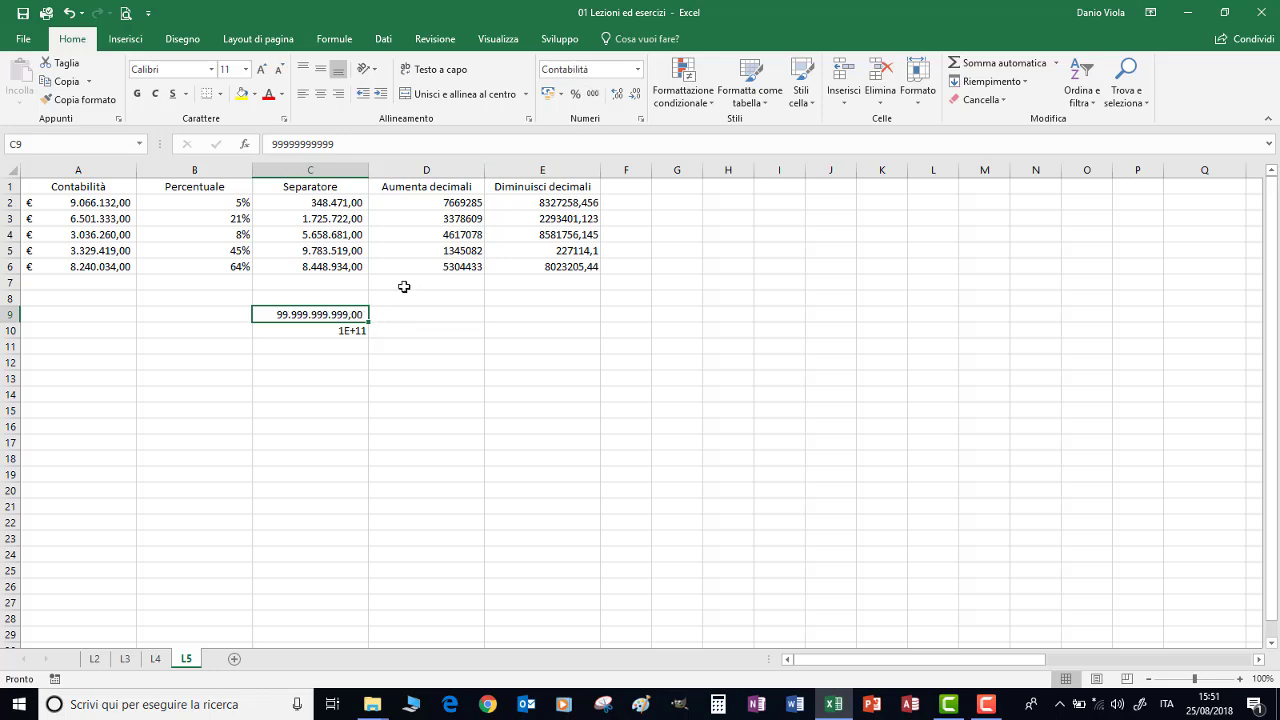
{"action": "left_click", "coordinate": [309, 331]}
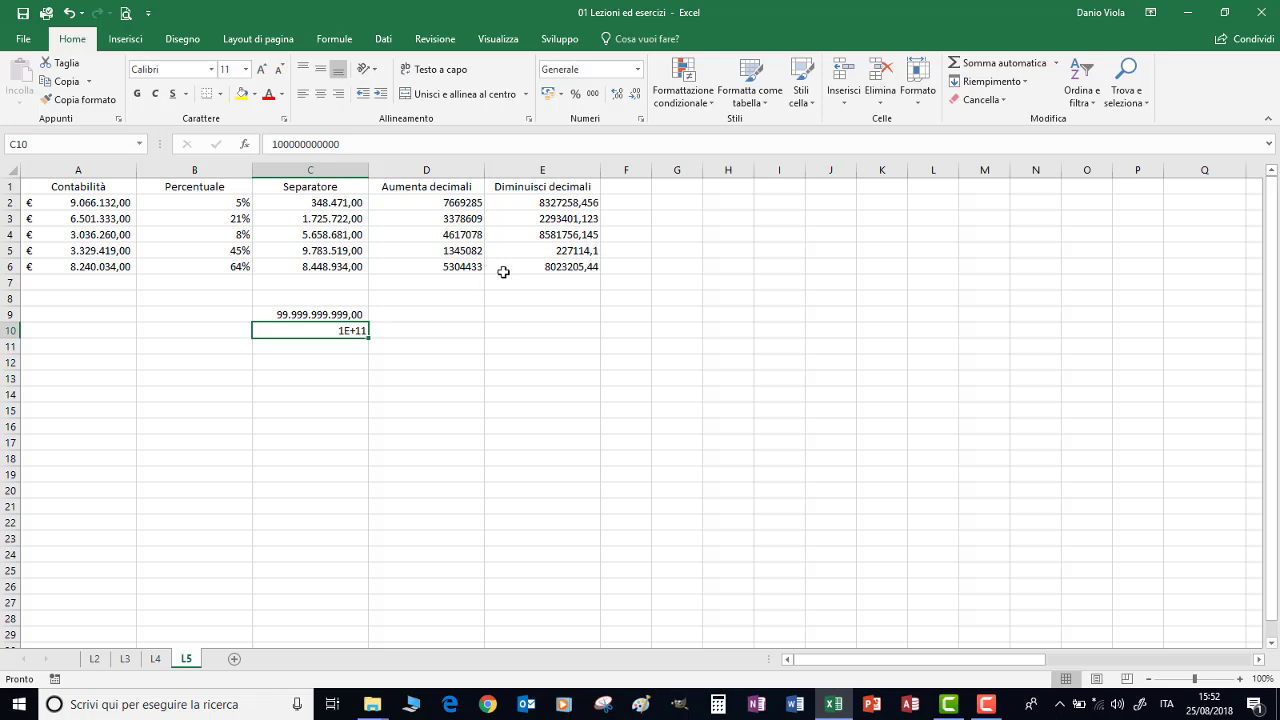
{"action": "left_click", "coordinate": [593, 93]}
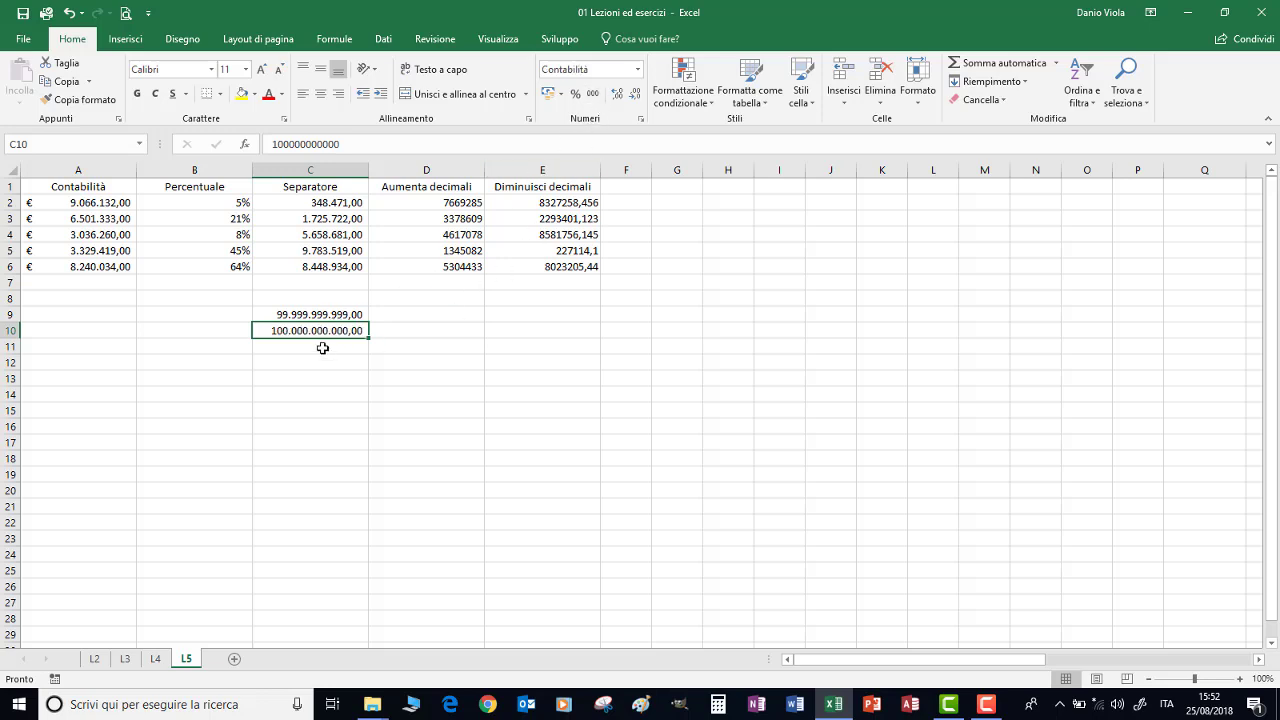
{"action": "left_click_drag", "start_coordinate": [440, 203], "coordinate": [423, 268]}
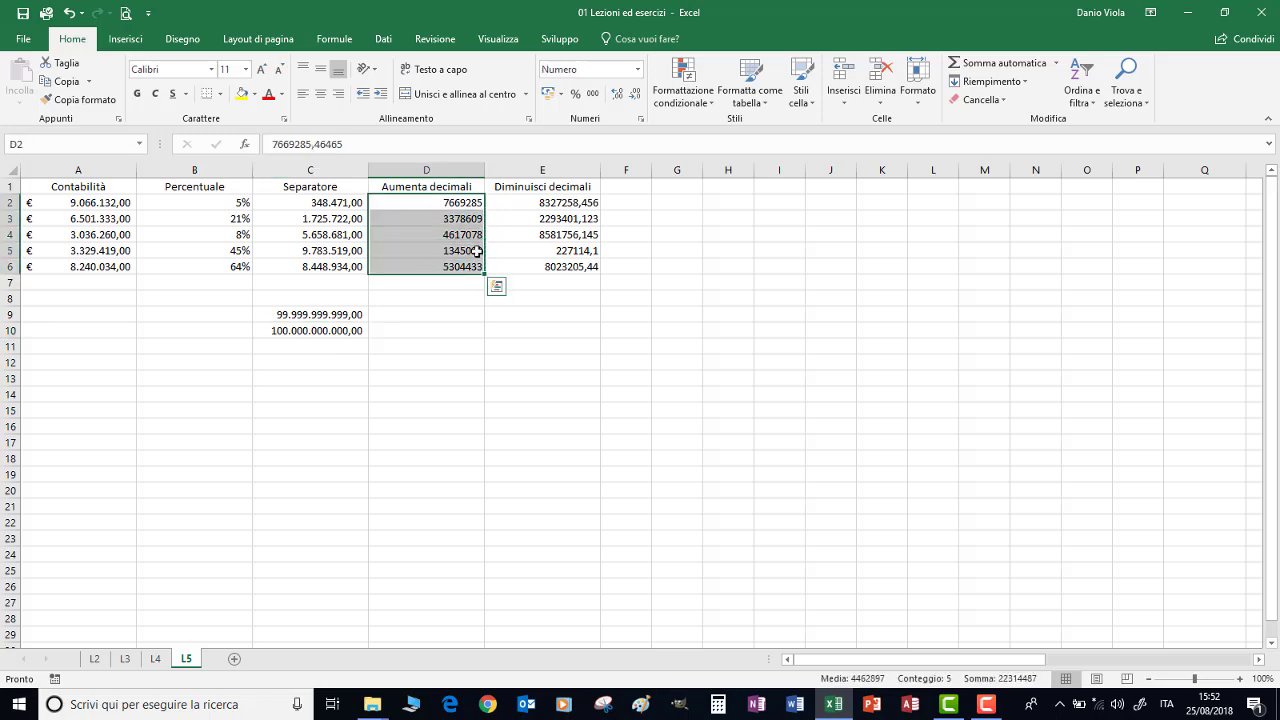
Increase D2:D6 to five decimal places, e.g. 7669285,46465 and 5304433,00000
{"action": "left_click", "coordinate": [619, 94]}
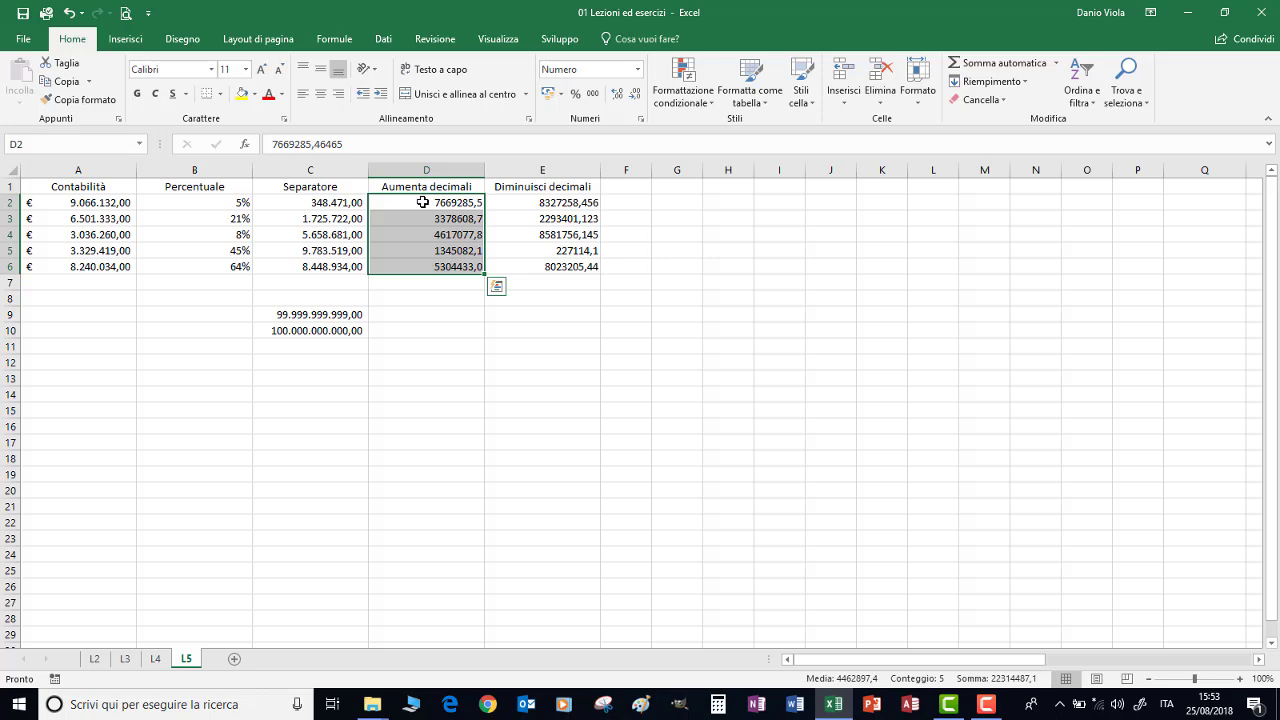
{"action": "left_click", "coordinate": [616, 95]}
{"action": "left_click", "coordinate": [616, 95]}
{"action": "left_click", "coordinate": [616, 95]}
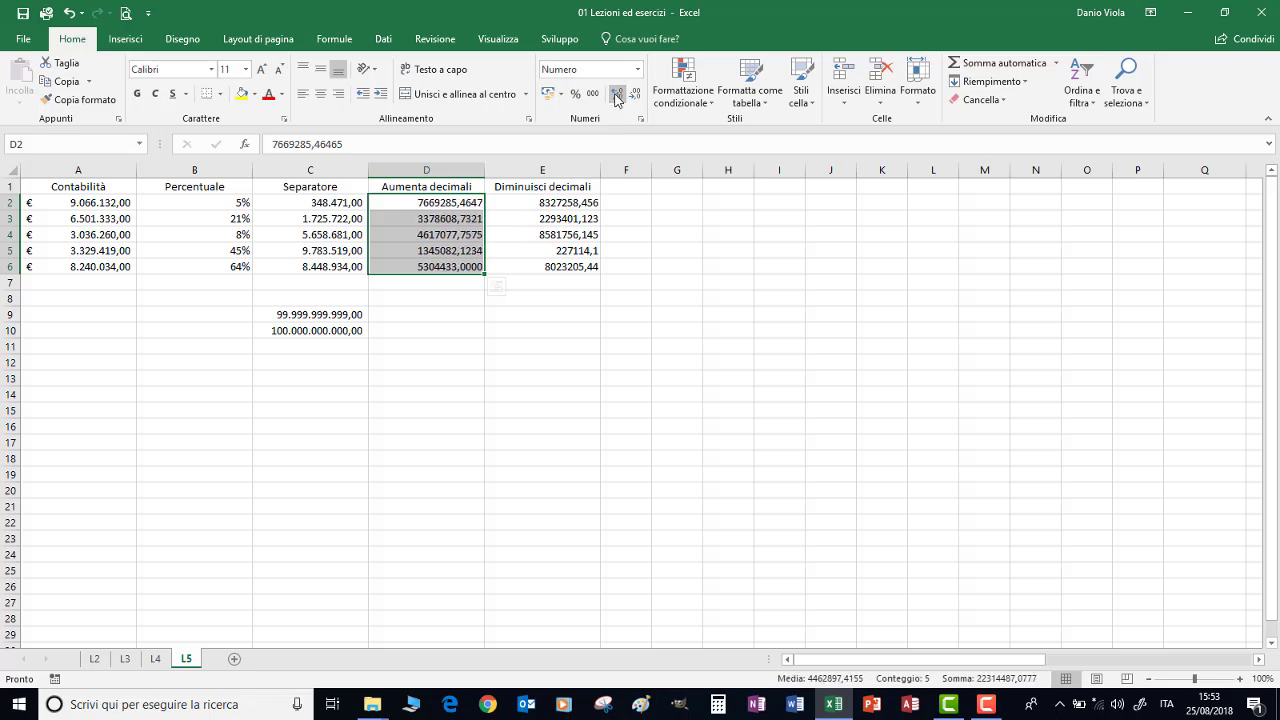
{"action": "left_click", "coordinate": [616, 95]}
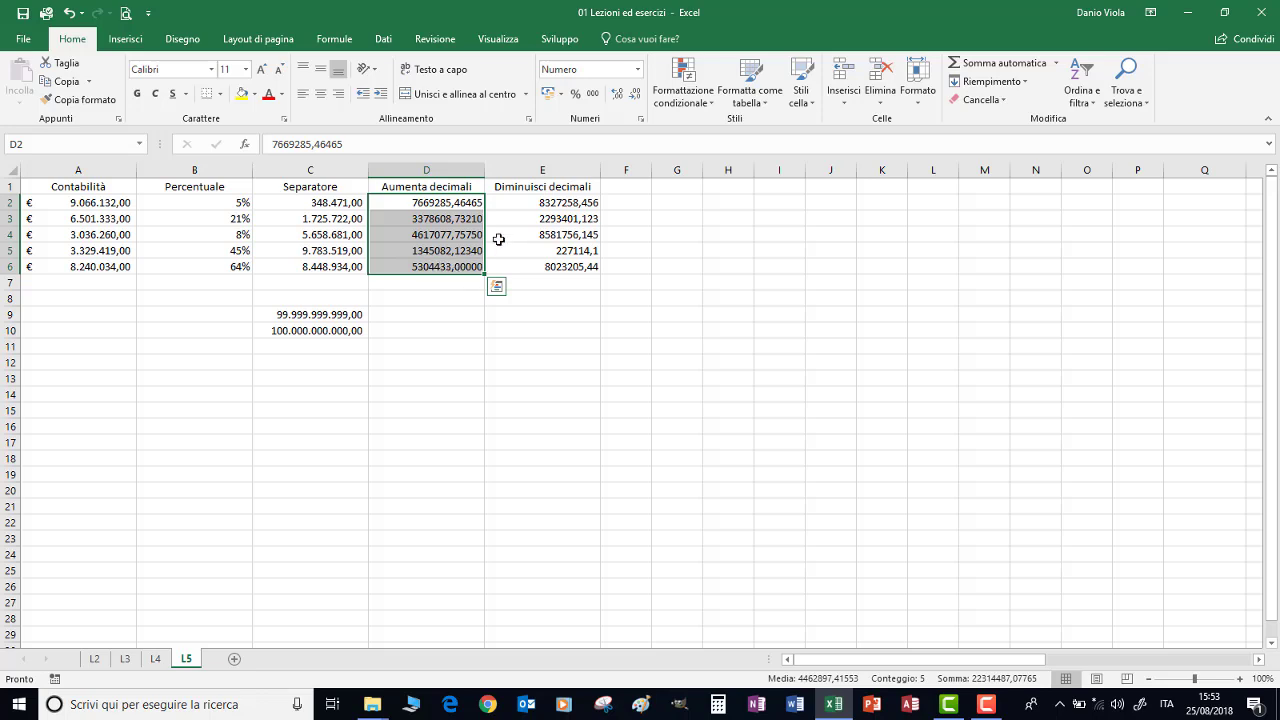
{"action": "left_click_drag", "start_coordinate": [539, 197], "coordinate": [537, 265]}
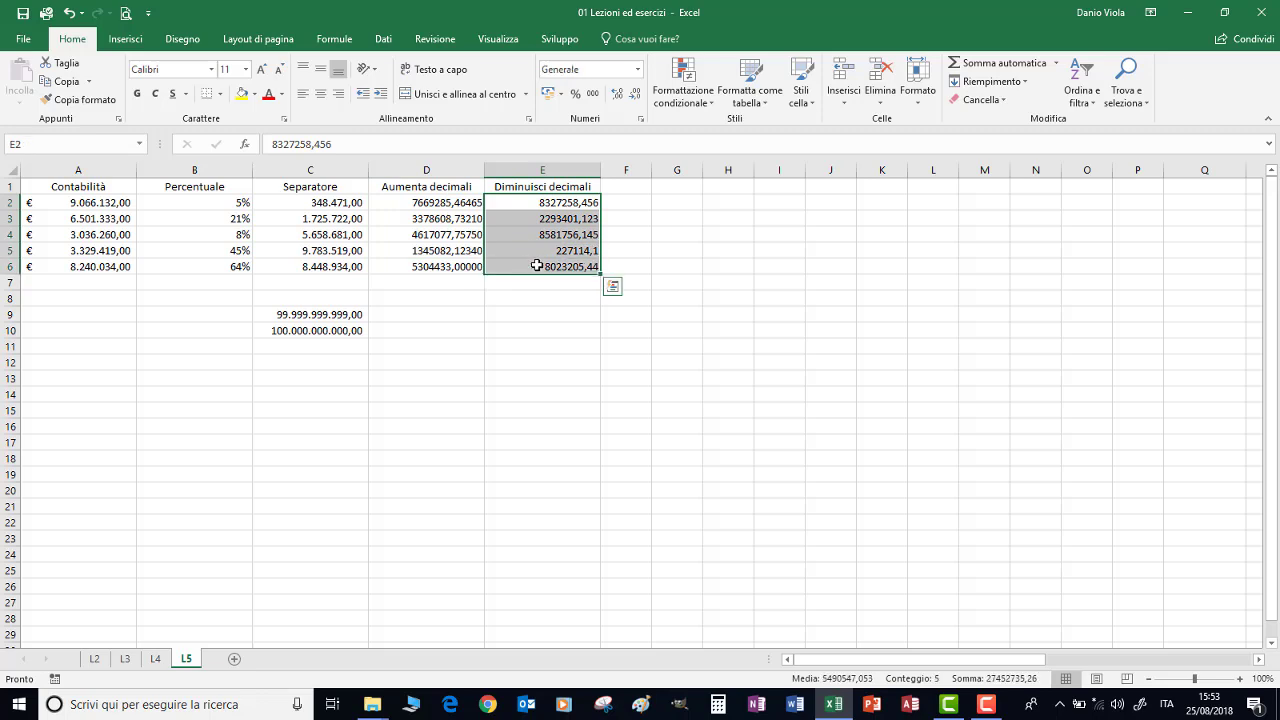
Decrease E2:E6 to whole numbers like 8327258, briefly re-adding decimals before removing them again
{"action": "left_click", "coordinate": [636, 96]}
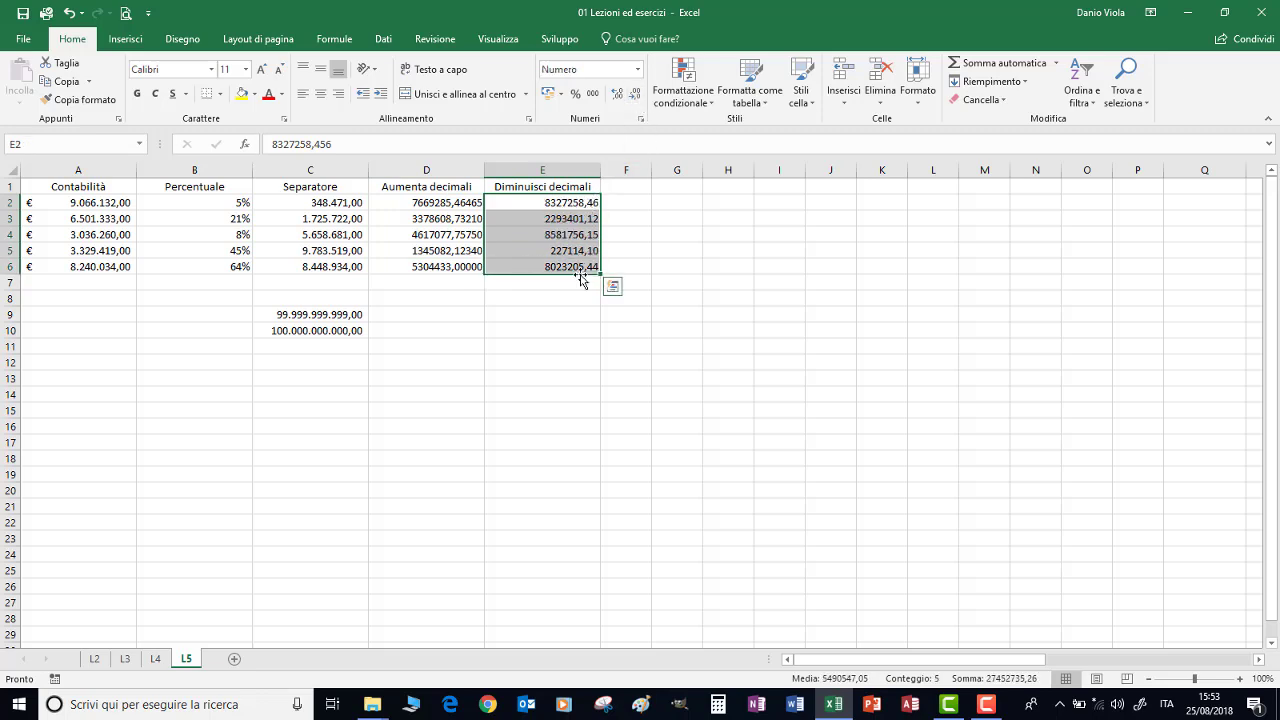
{"action": "left_click", "coordinate": [636, 96]}
{"action": "left_click", "coordinate": [636, 96]}
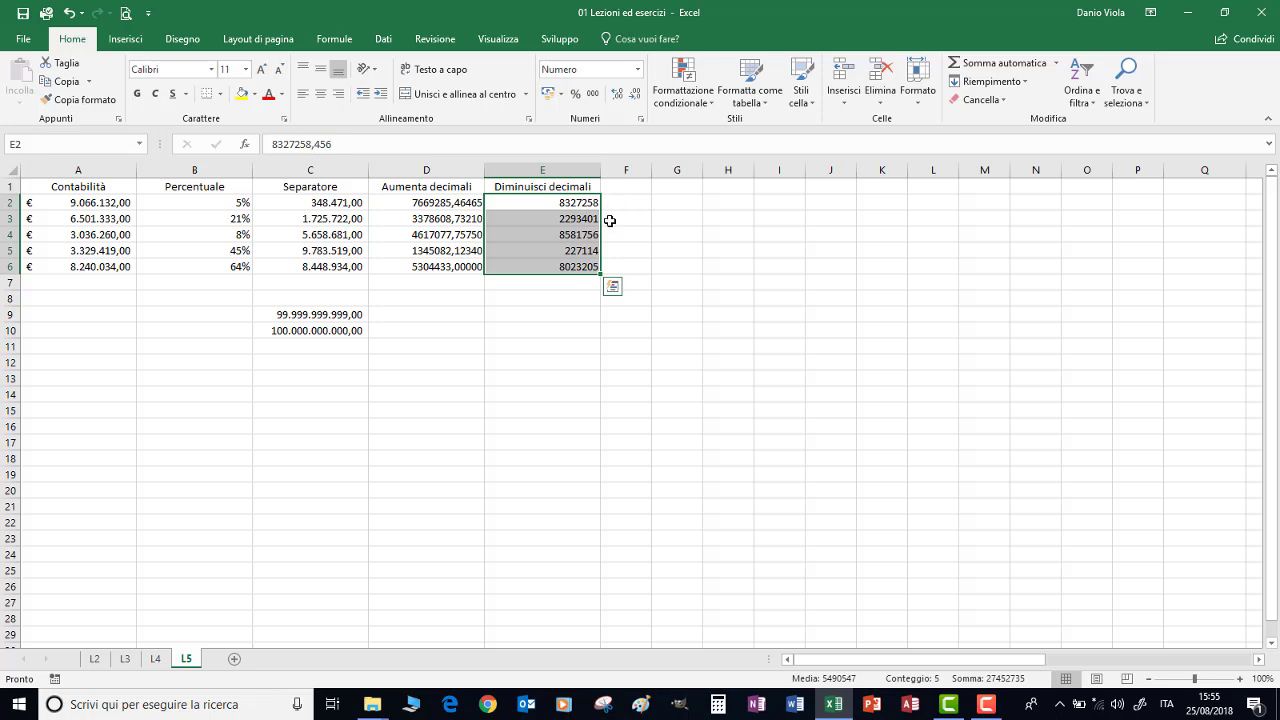
{"action": "left_click", "coordinate": [616, 95]}
{"action": "left_click", "coordinate": [616, 95]}
{"action": "left_click", "coordinate": [616, 95]}
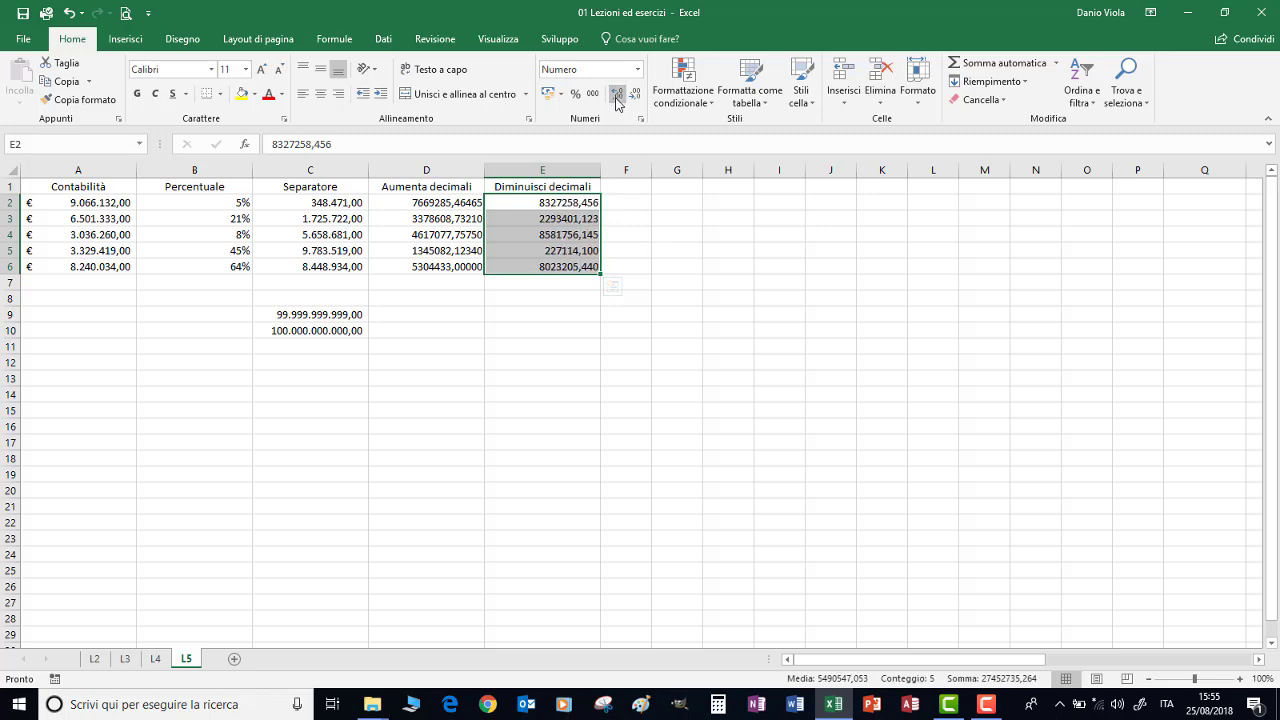
{"action": "left_click", "coordinate": [636, 94]}
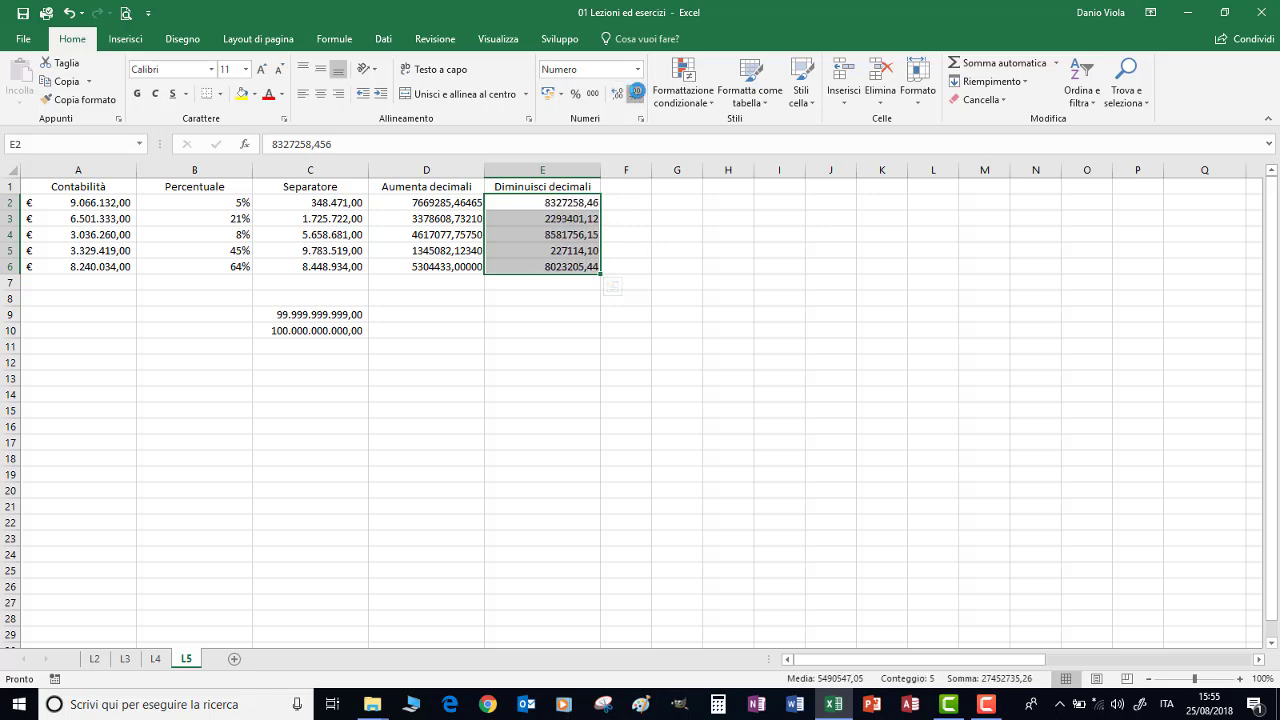
{"action": "left_click", "coordinate": [636, 94]}
{"action": "left_click", "coordinate": [636, 94]}
{"action": "left_click_drag", "start_coordinate": [98, 205], "coordinate": [97, 272]}
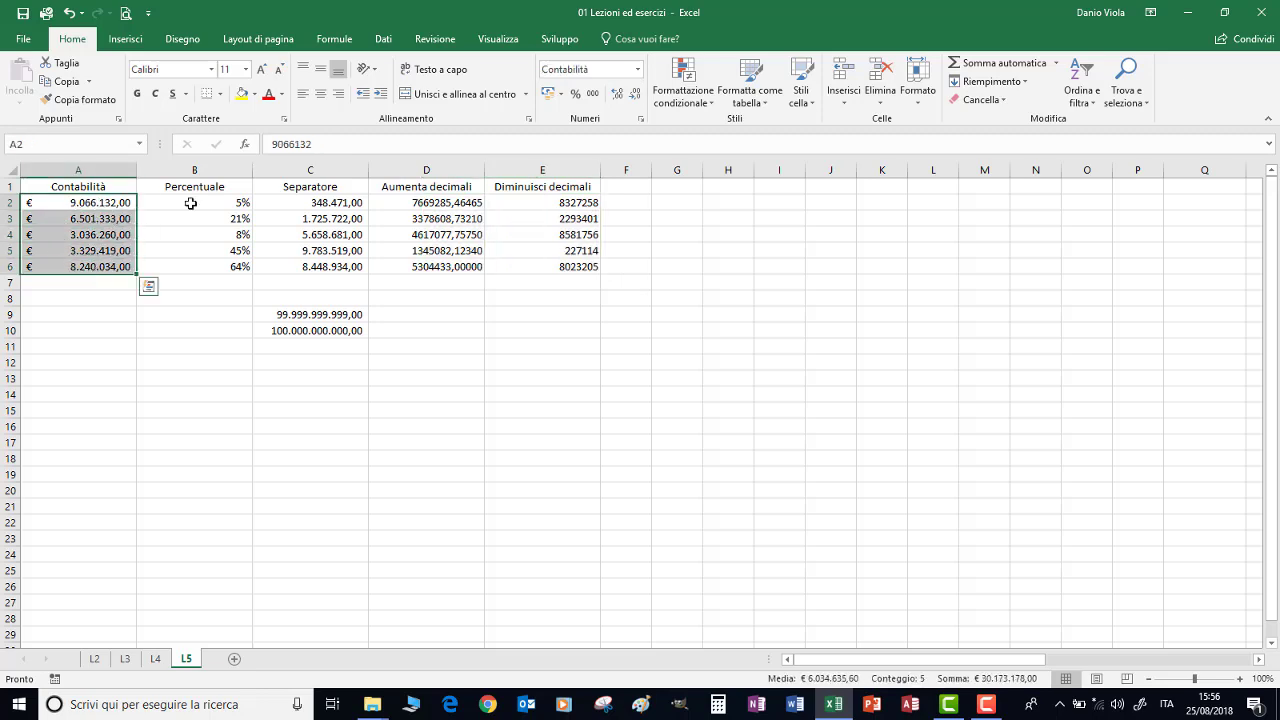
Try the General format on A2:A6, undo it, then strip the accounting format
{"action": "left_click", "coordinate": [638, 69]}
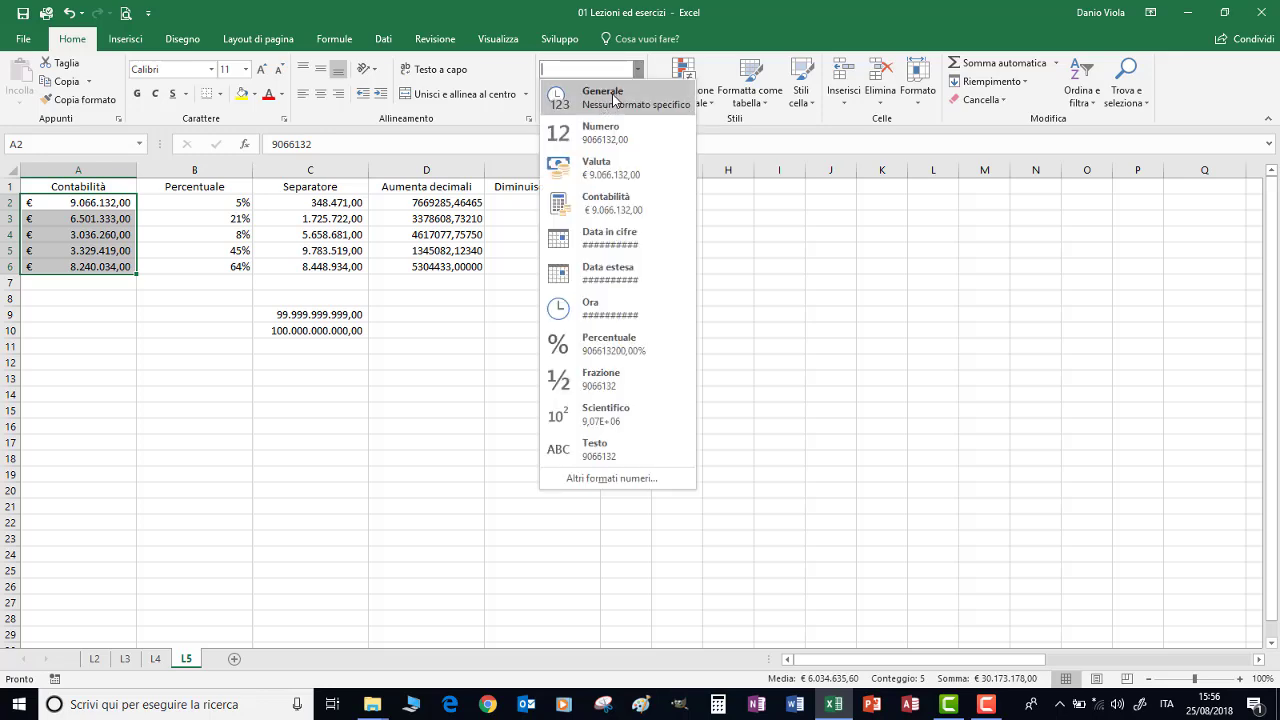
{"action": "left_click", "coordinate": [614, 97]}
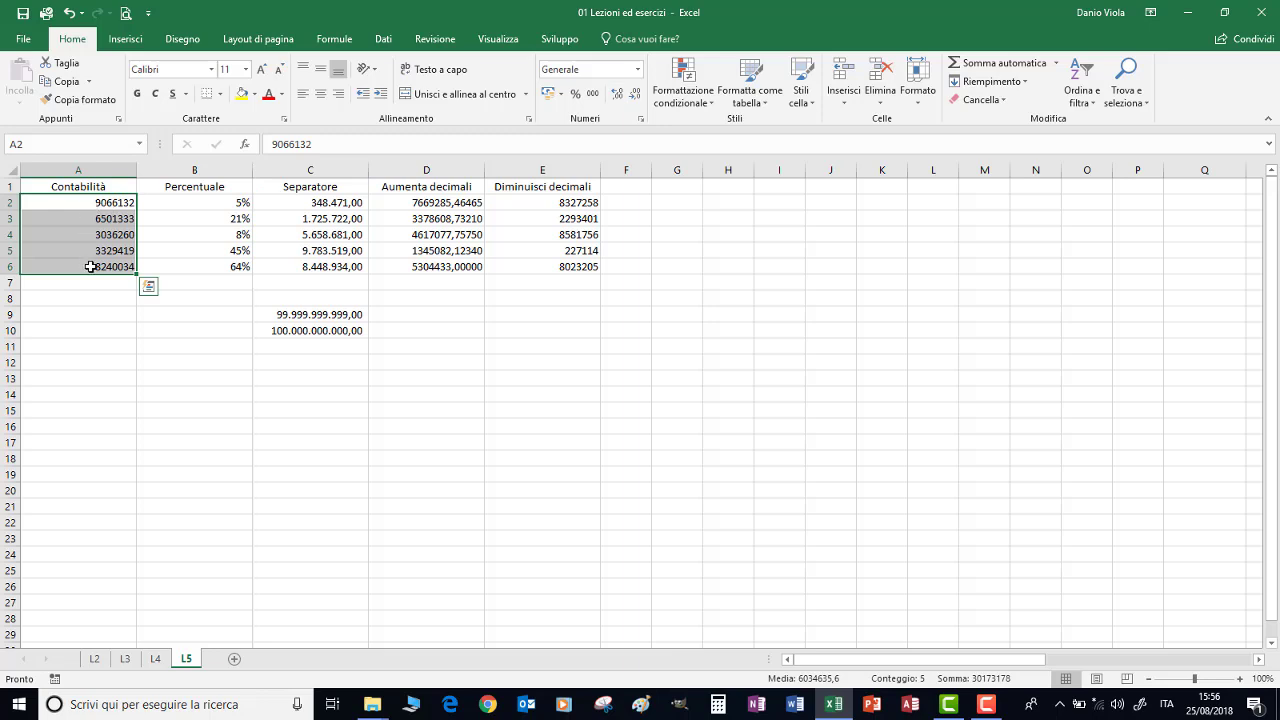
{"action": "left_click", "coordinate": [68, 13]}
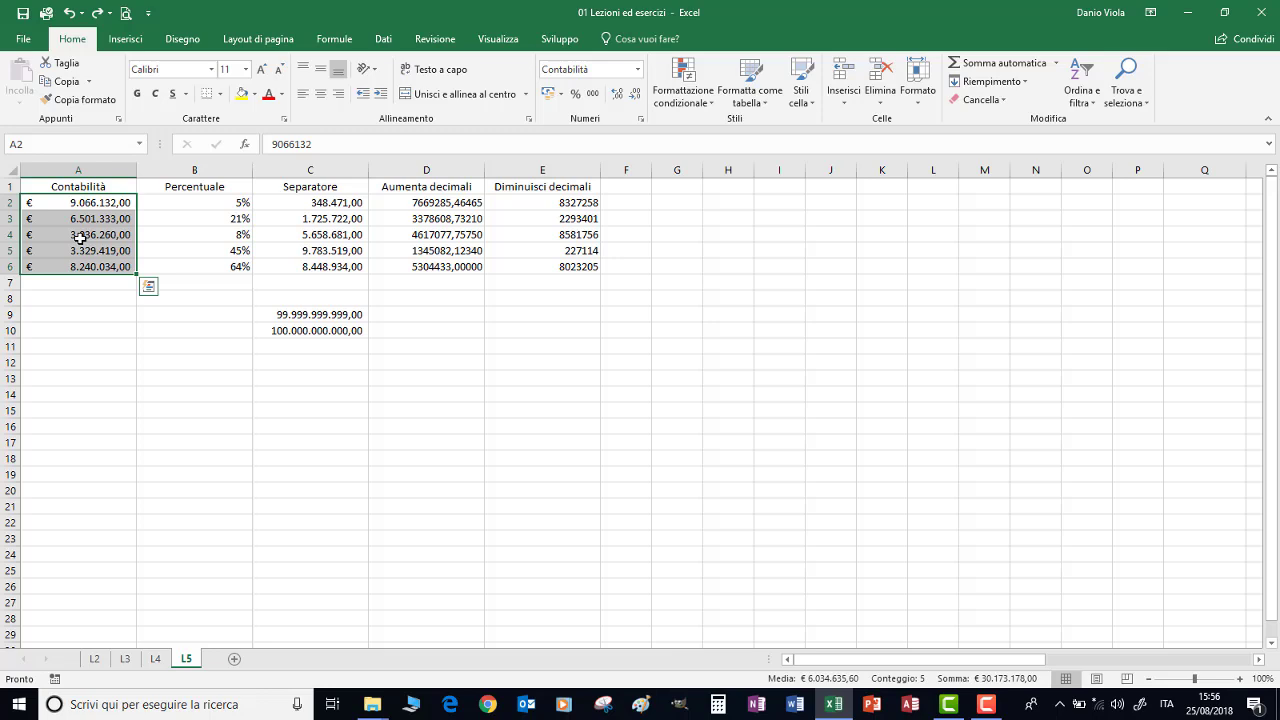
{"action": "key", "text": "ctrl+comma"}
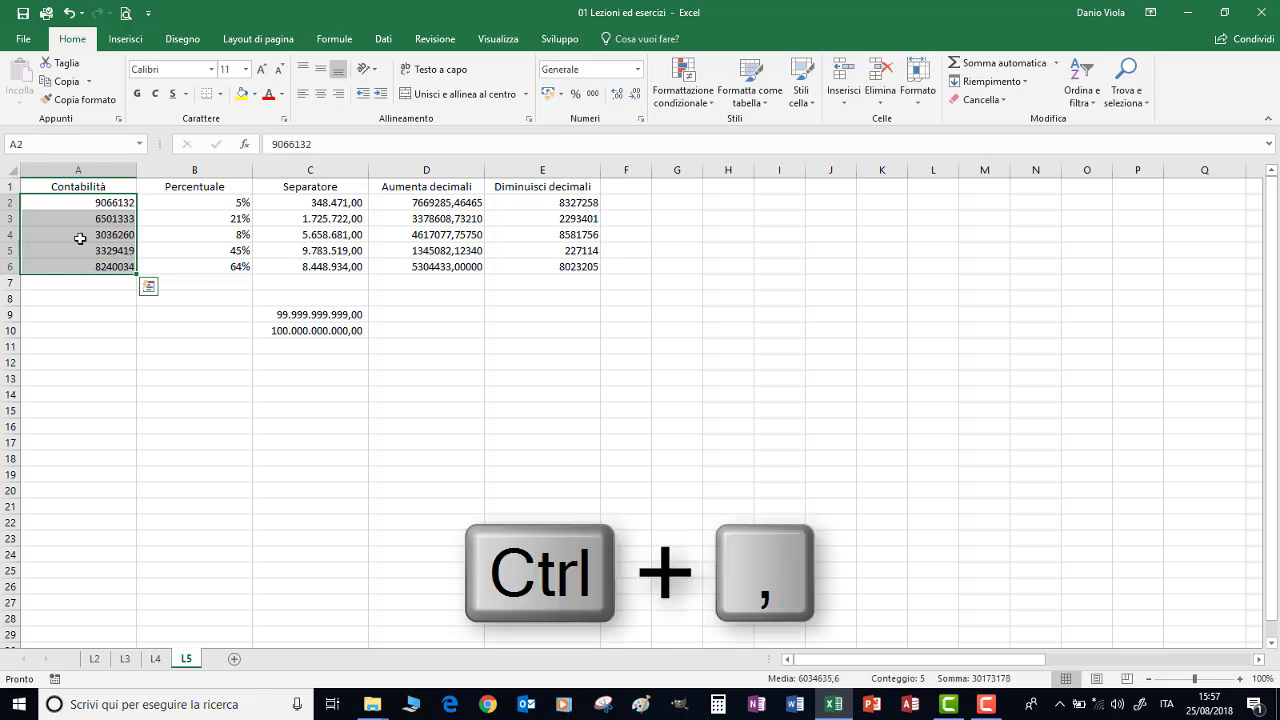
Apply the Numero format and then the Valuta currency format to A2:A6
{"action": "left_click", "coordinate": [637, 69]}
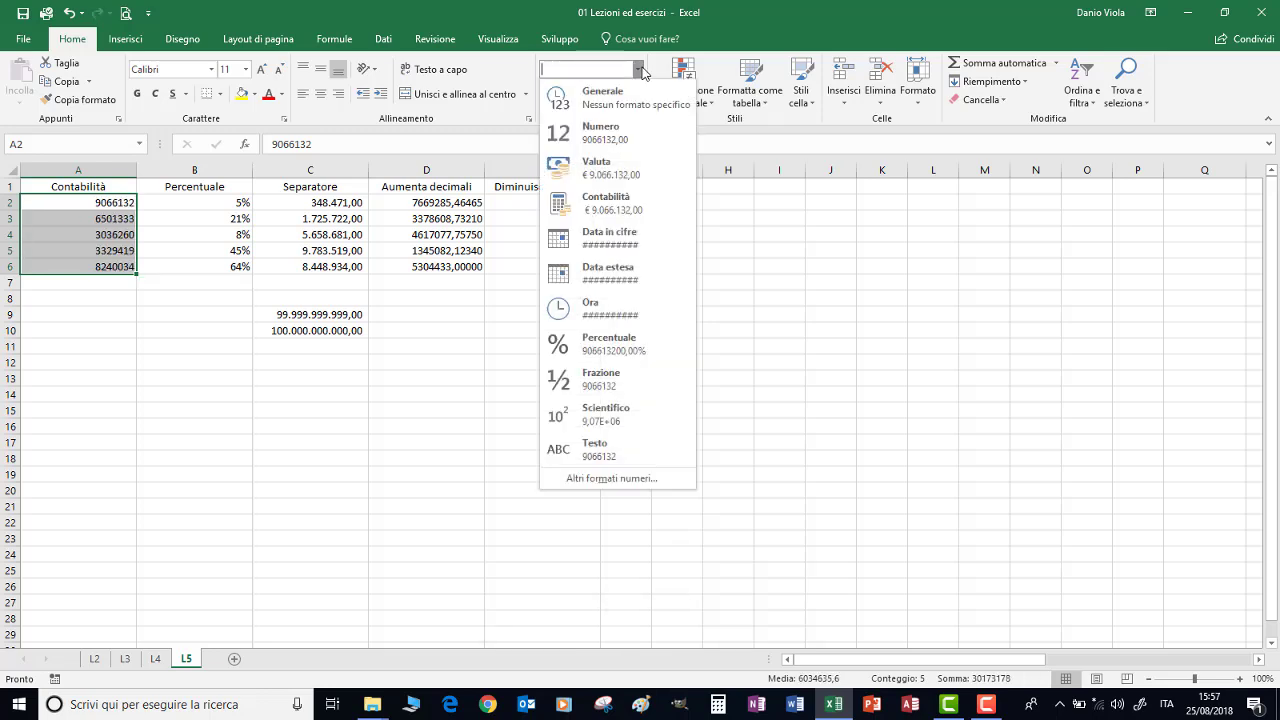
{"action": "left_click", "coordinate": [614, 140]}
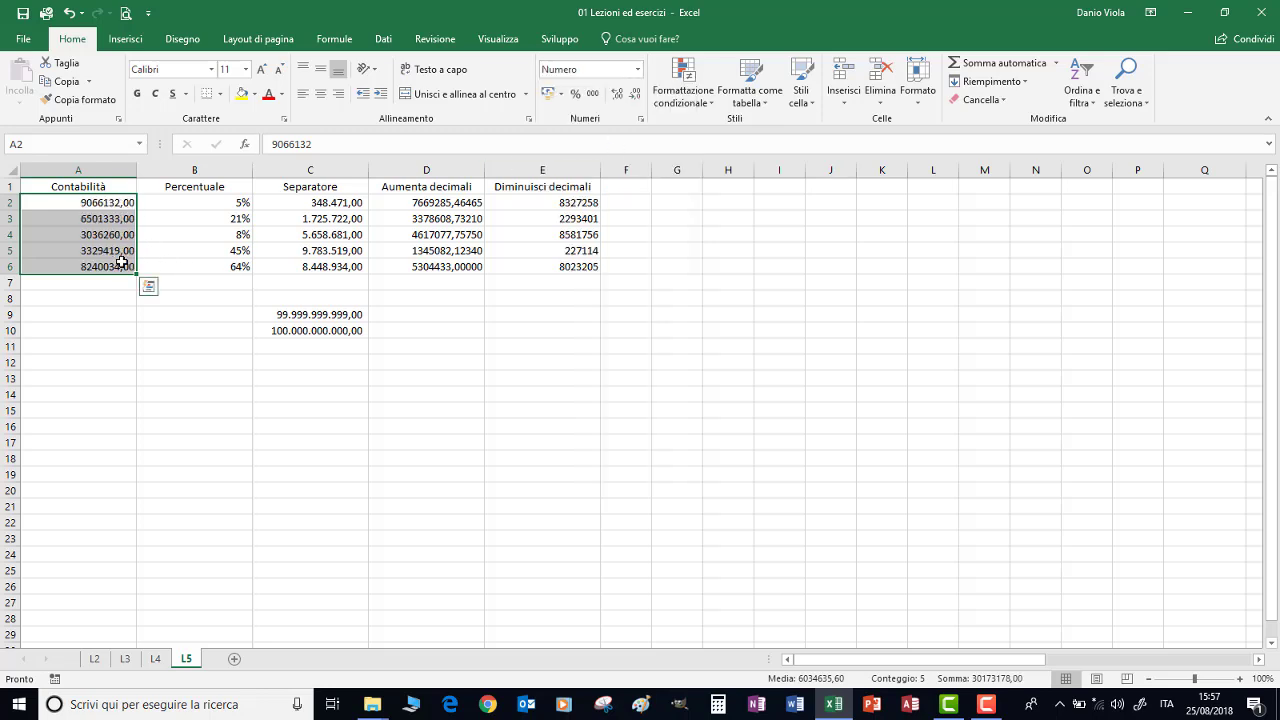
{"action": "left_click", "coordinate": [637, 69]}
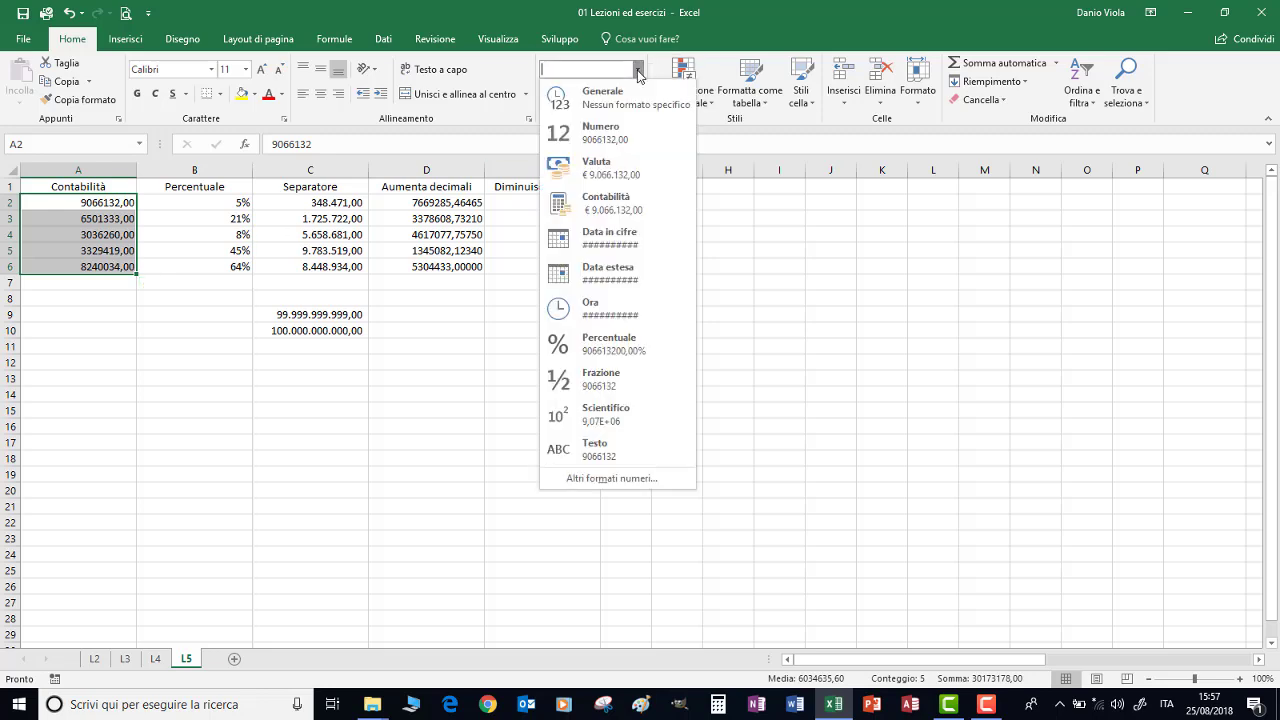
{"action": "left_click", "coordinate": [595, 170]}
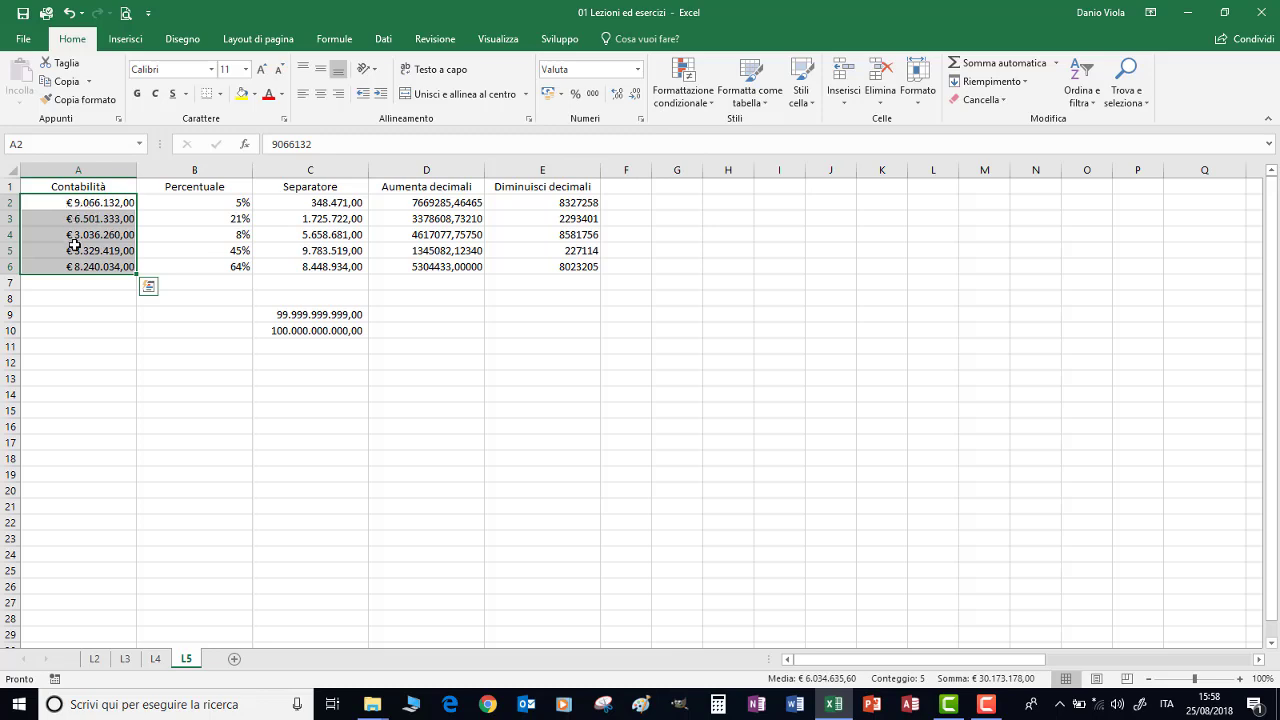
Enter 245 in A4 and reapply the Contabilità accounting format to A2:A6
{"action": "left_click", "coordinate": [89, 236]}
{"action": "type", "text": "245"}
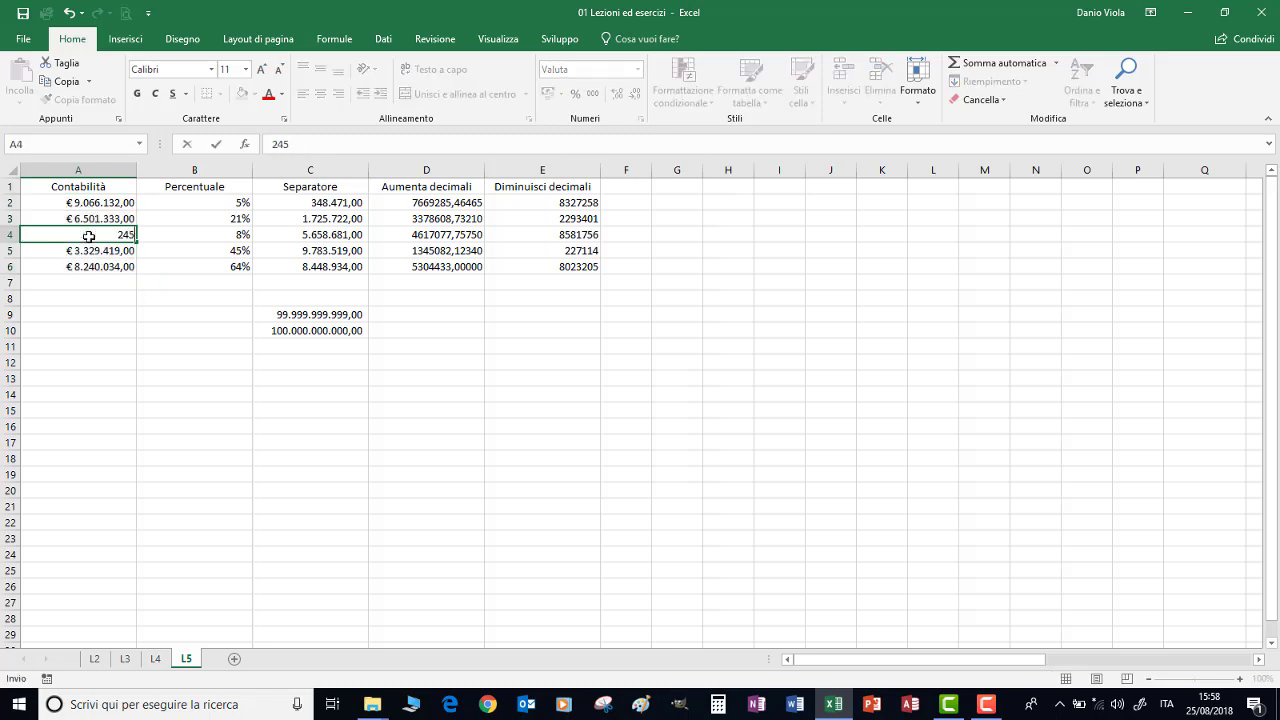
{"action": "left_click", "coordinate": [85, 257]}
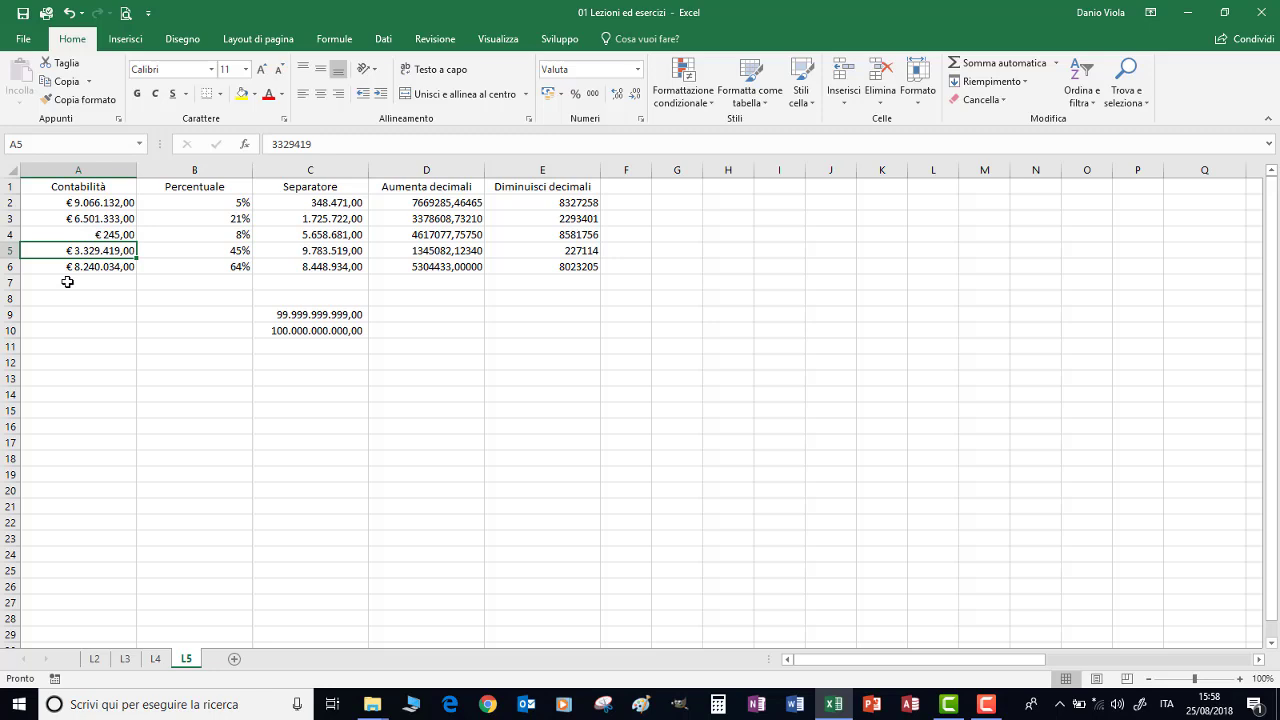
{"action": "left_click_drag", "start_coordinate": [80, 202], "coordinate": [92, 266]}
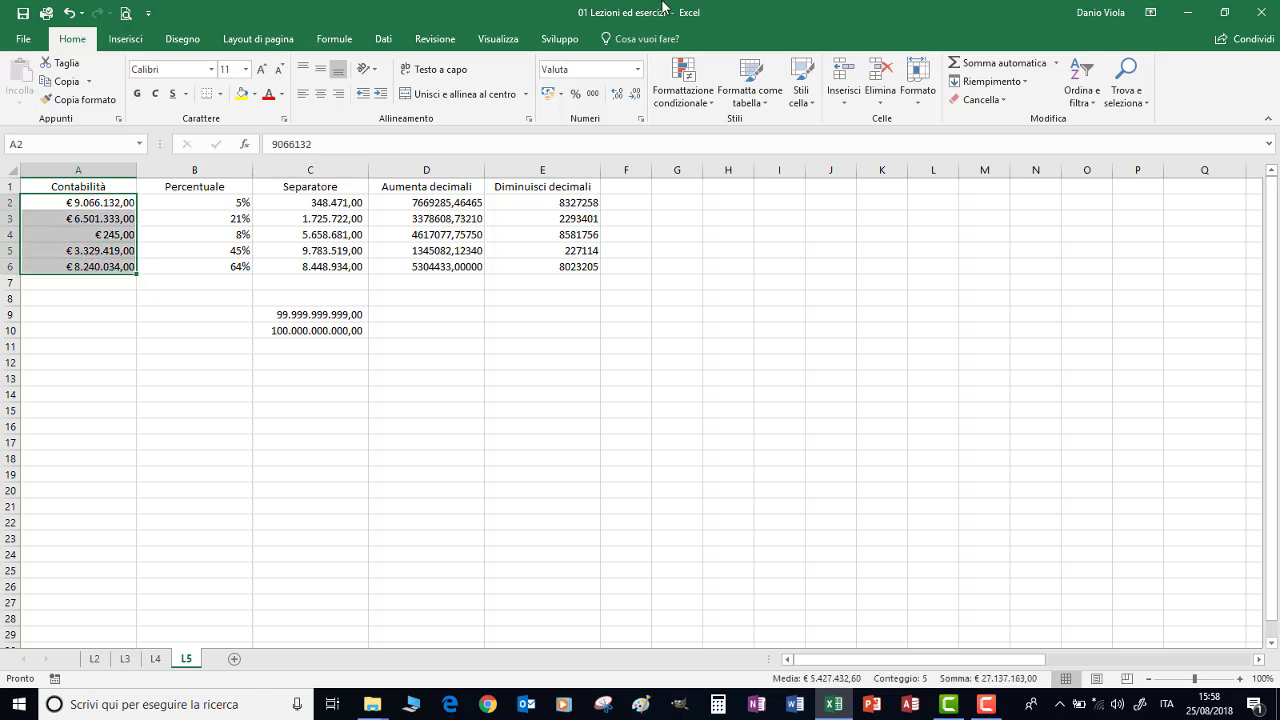
{"action": "left_click", "coordinate": [639, 69]}
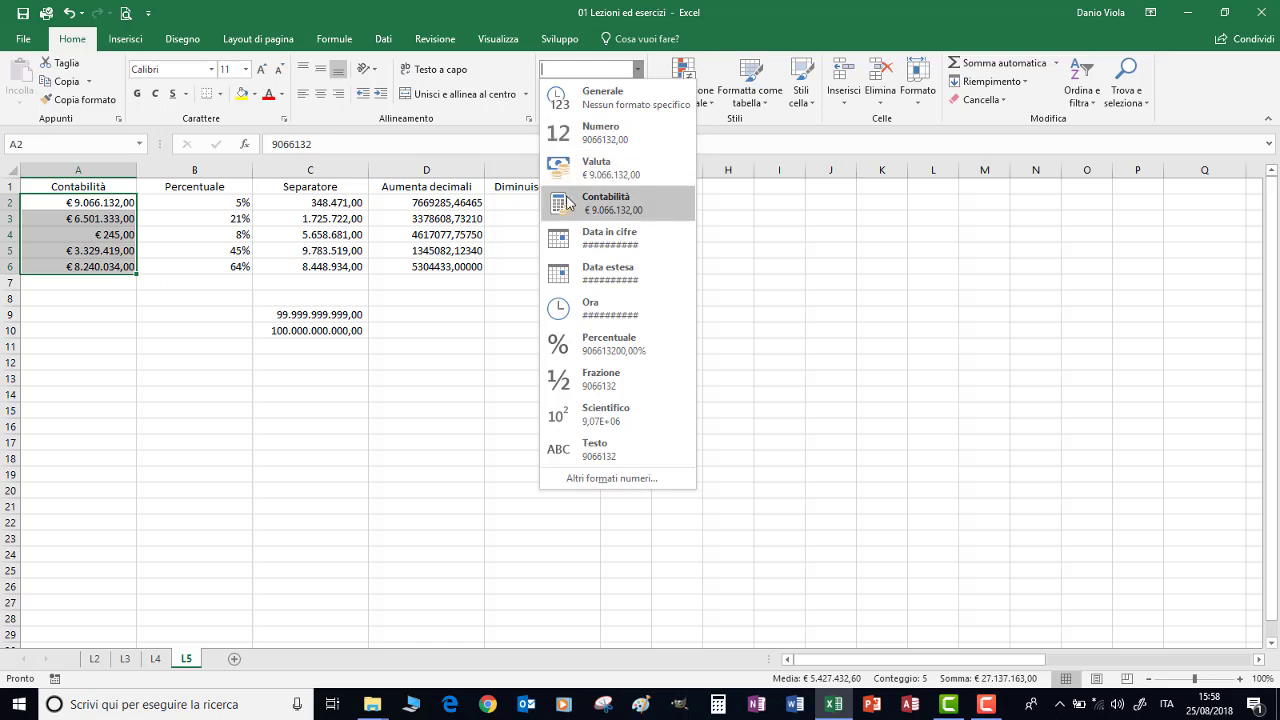
{"action": "left_click", "coordinate": [570, 203]}
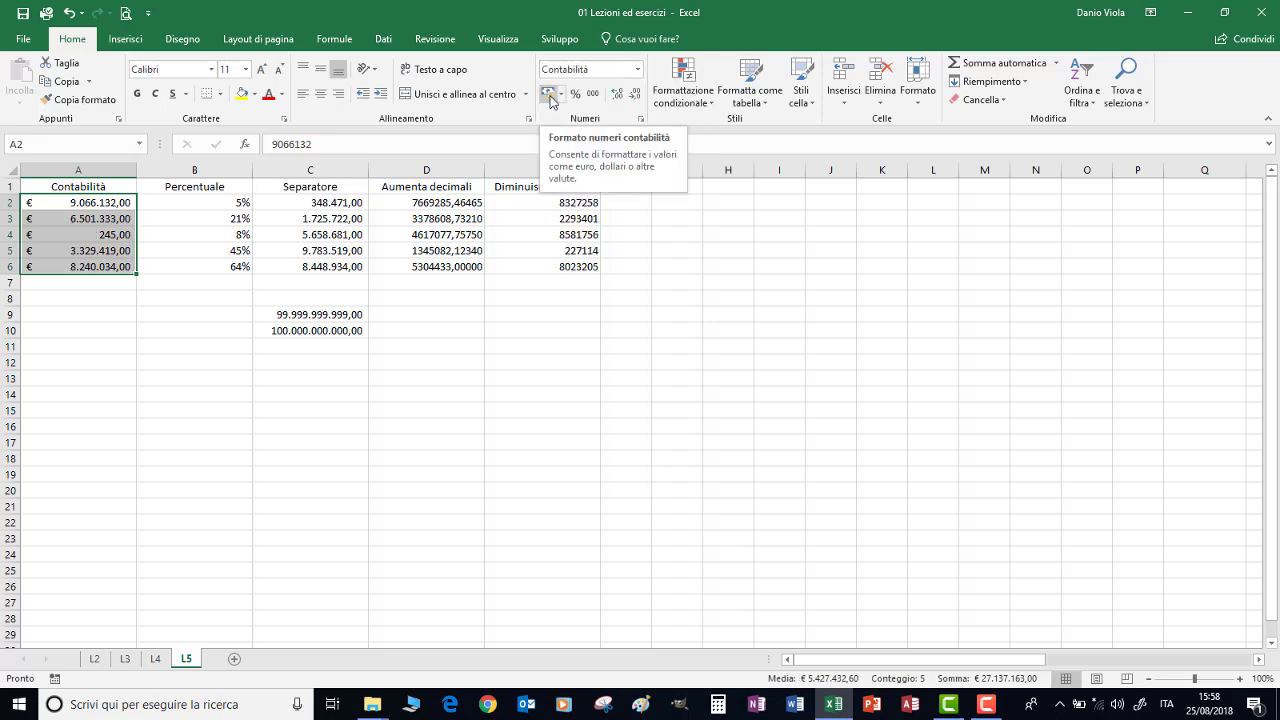
Fill cell B13 with yellow
{"action": "left_click", "coordinate": [638, 69]}
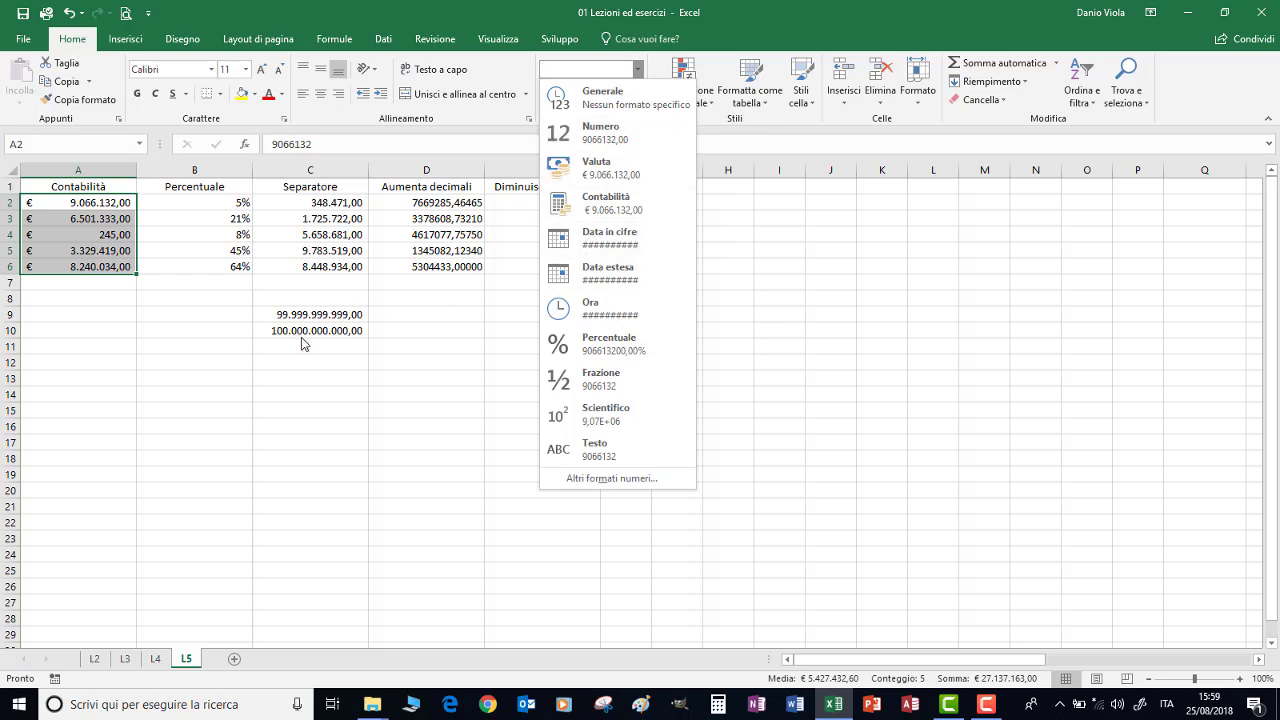
{"action": "left_click", "coordinate": [205, 382]}
{"action": "left_click", "coordinate": [202, 380]}
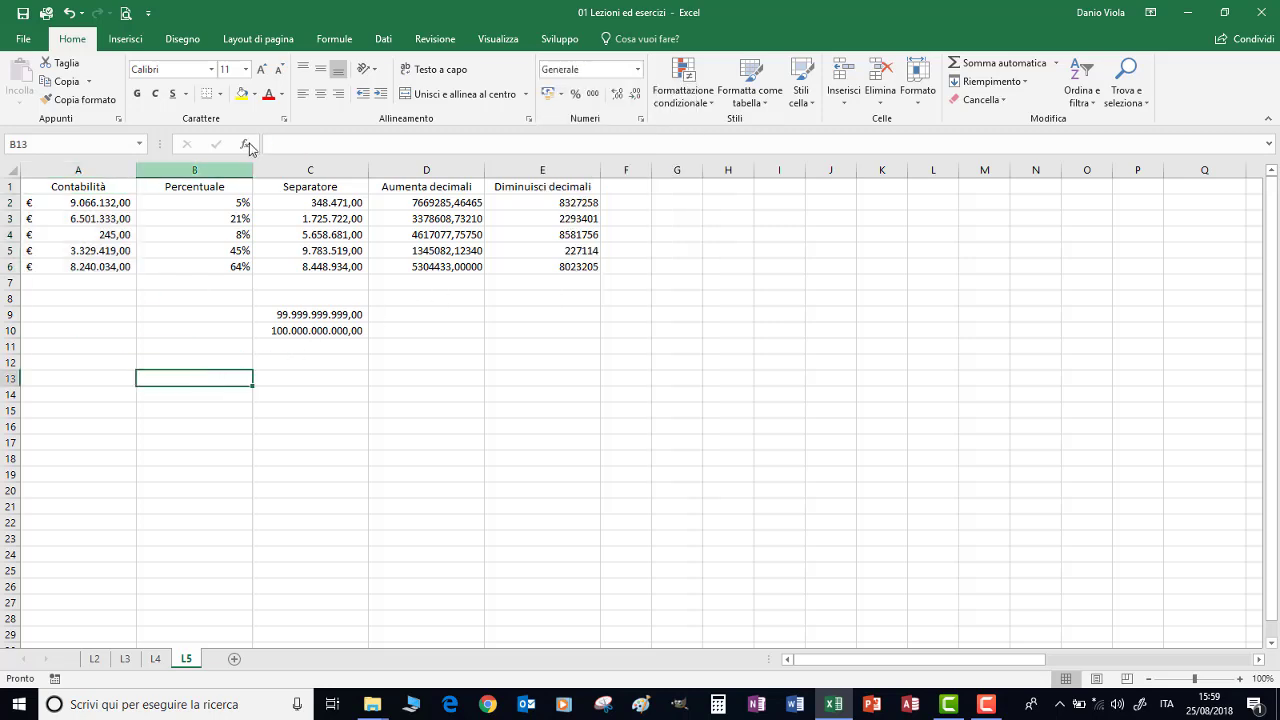
{"action": "left_click", "coordinate": [242, 93]}
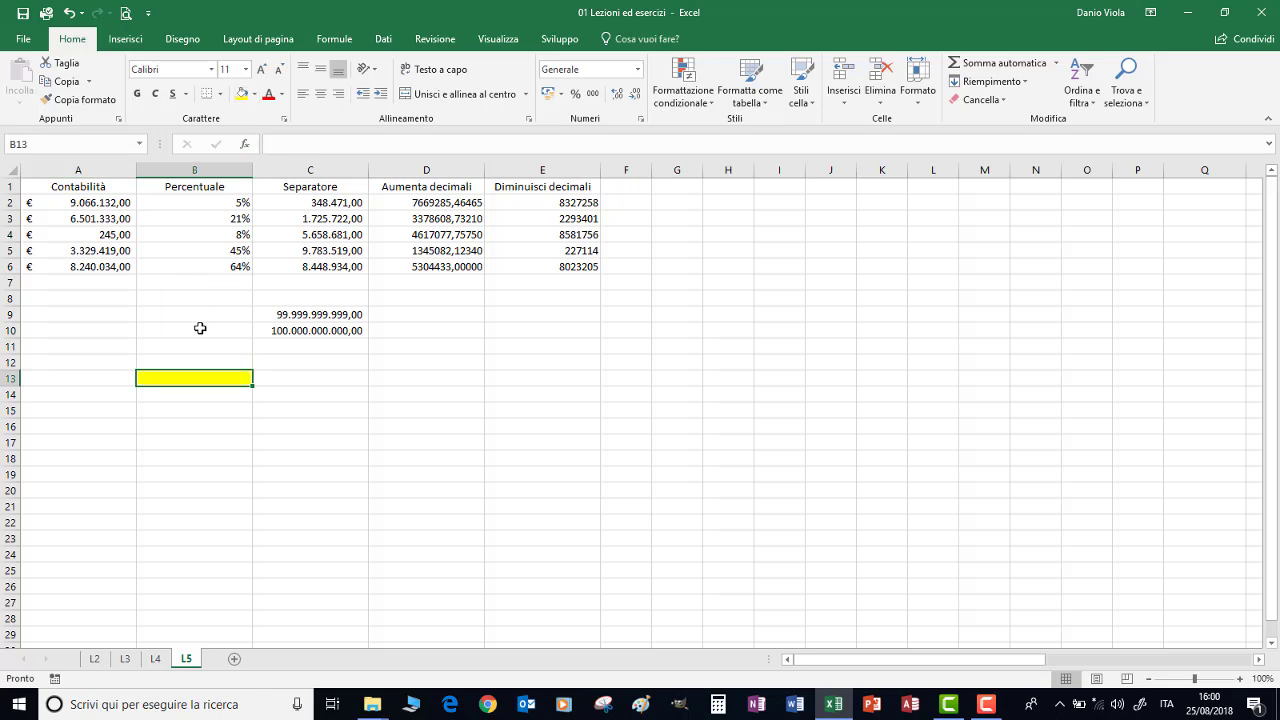
Enter 14/3 in B13 and show it as a short numeric date (Data in cifre)
{"action": "type", "text": "14/3"}
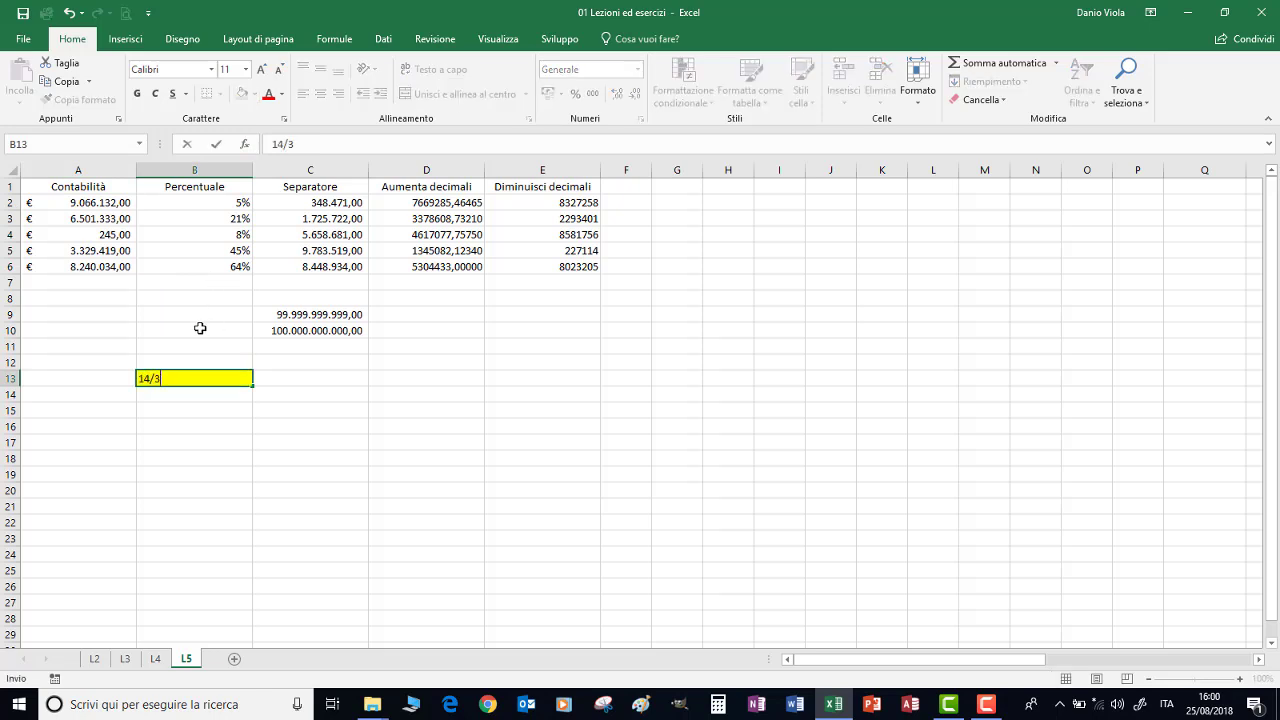
{"action": "key", "text": "Return"}
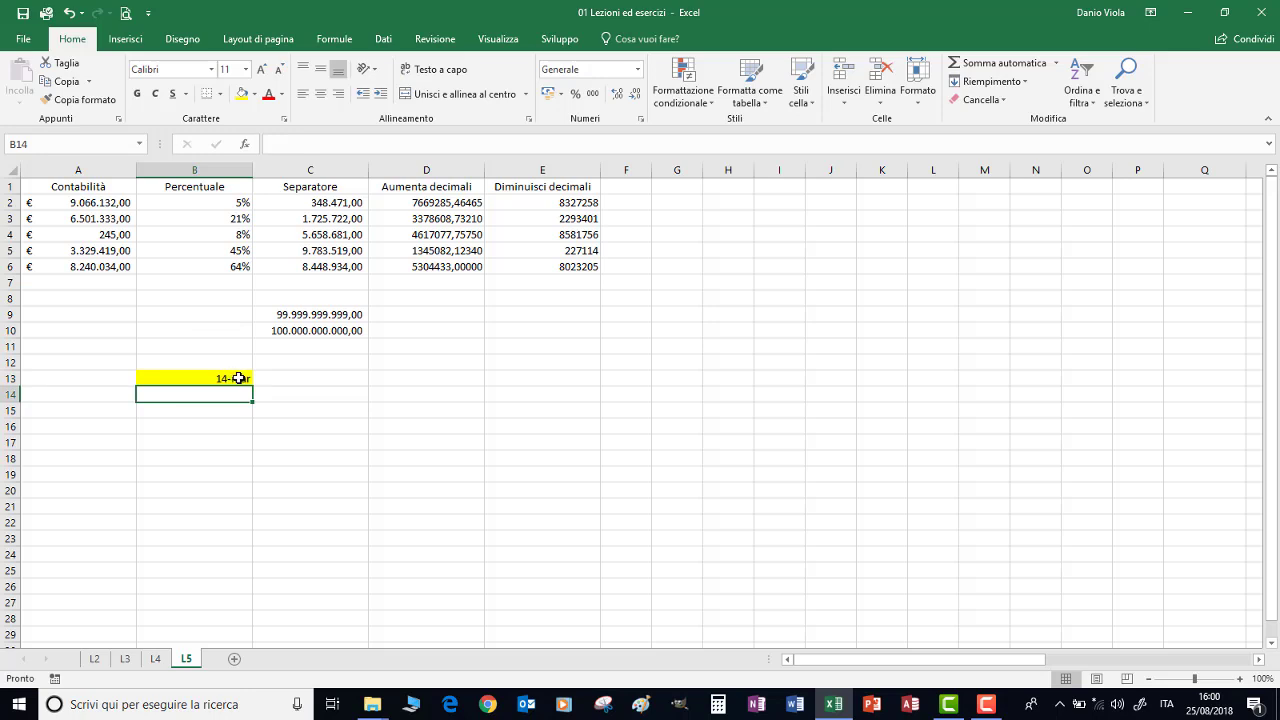
{"action": "left_click", "coordinate": [200, 377]}
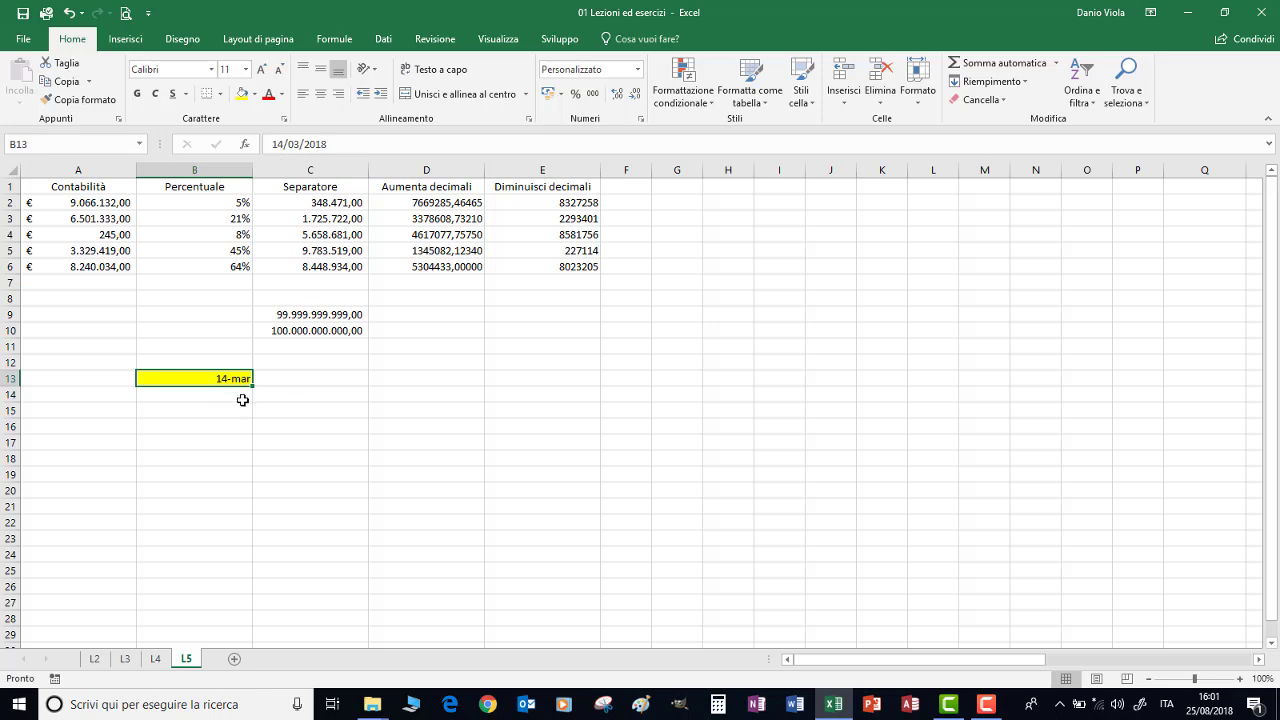
{"action": "left_click", "coordinate": [638, 70]}
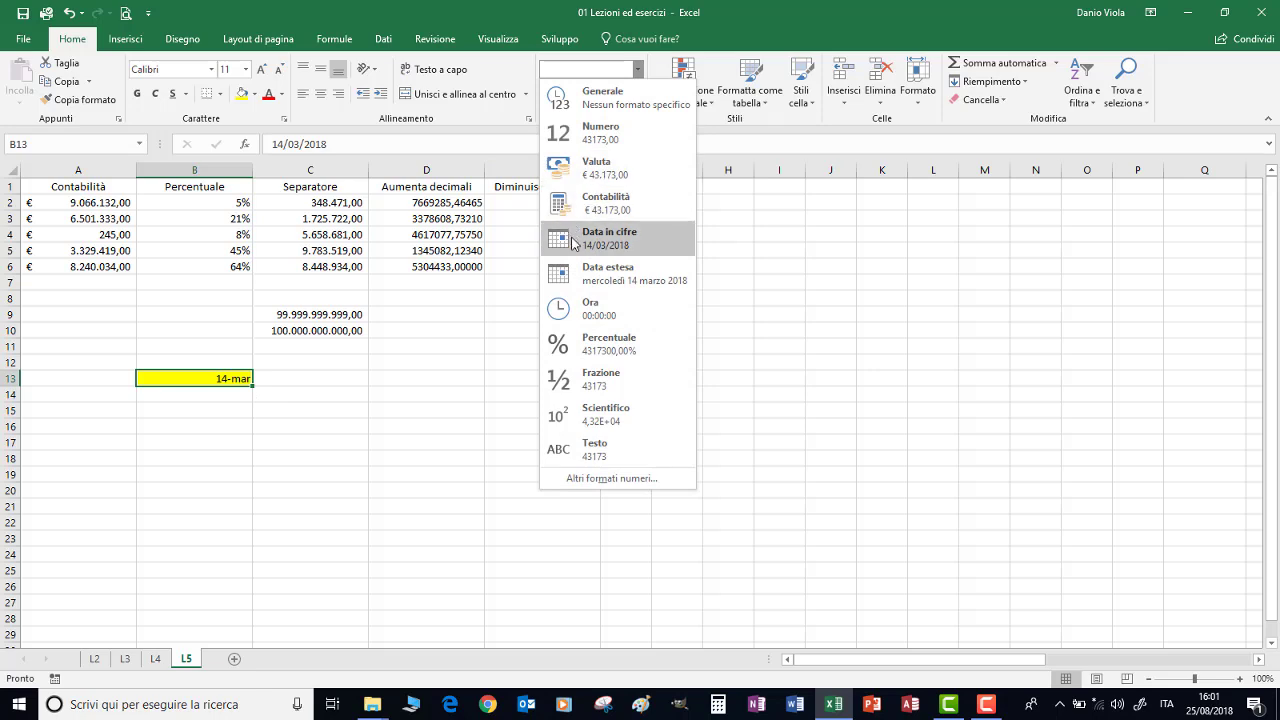
{"action": "left_click", "coordinate": [578, 243]}
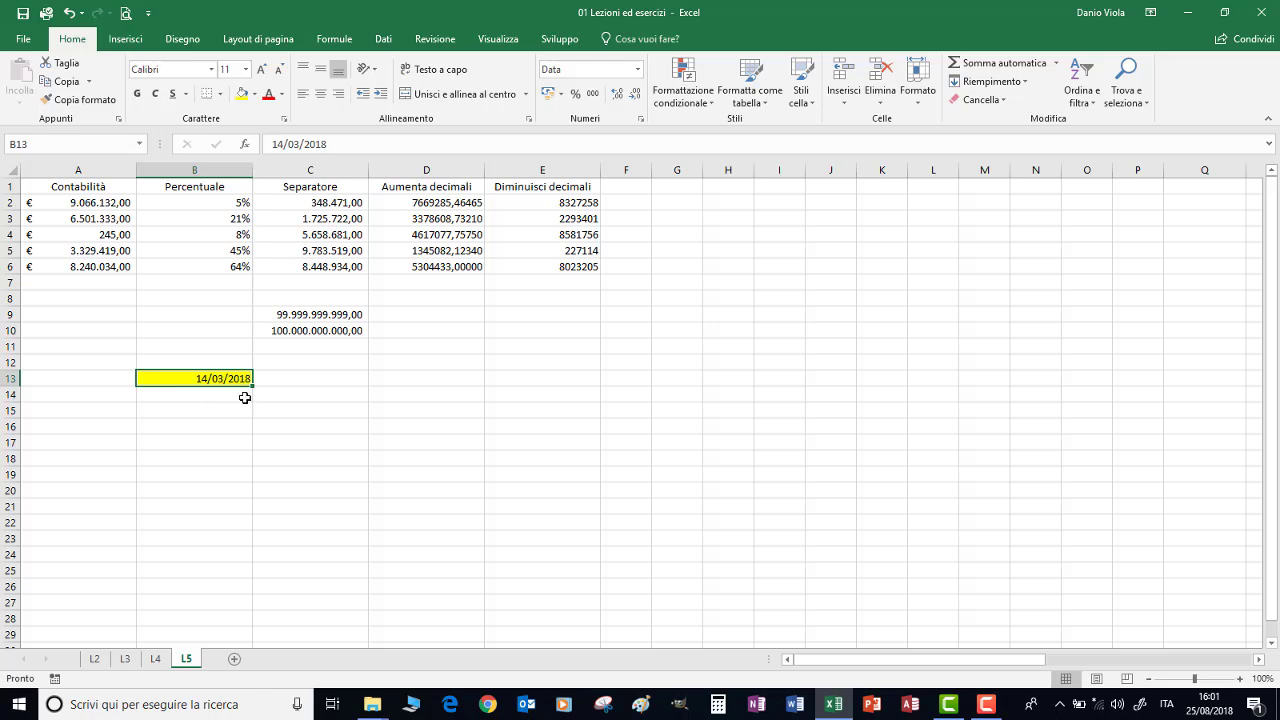
Switch B13 to the long date format (Data estesa) and autofit column B to fit it
{"action": "left_click", "coordinate": [637, 69]}
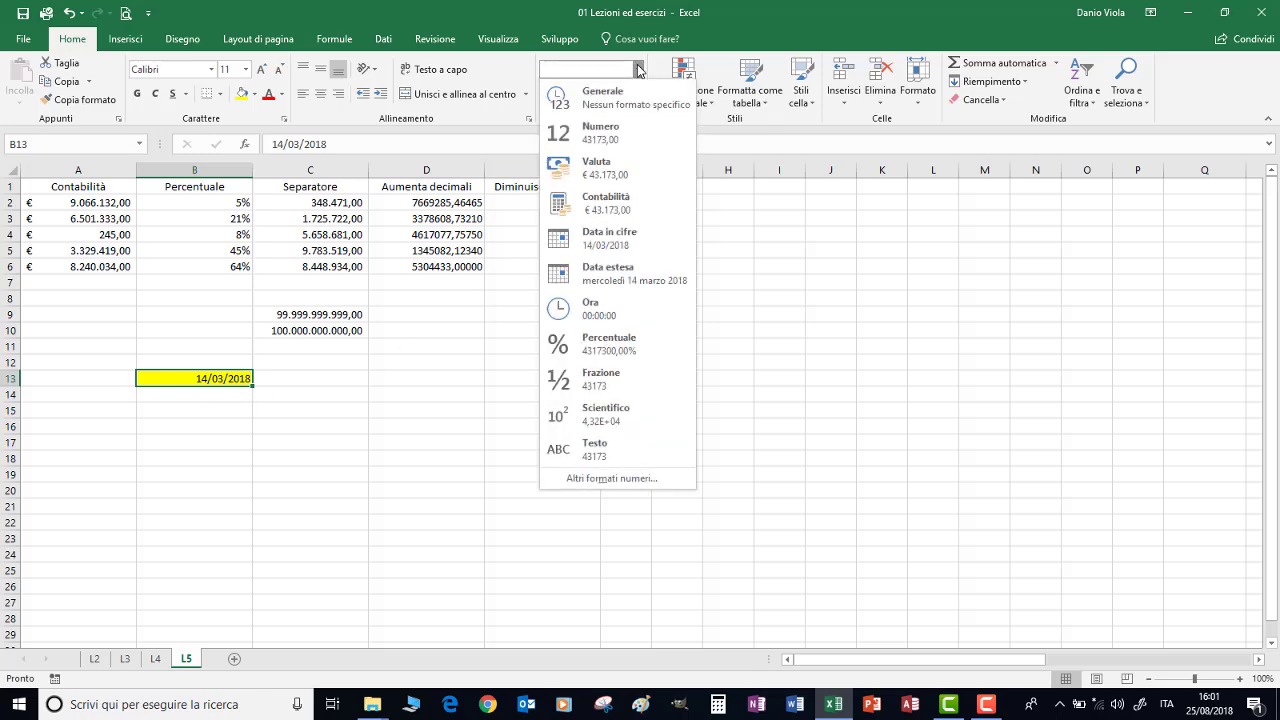
{"action": "left_click", "coordinate": [579, 274]}
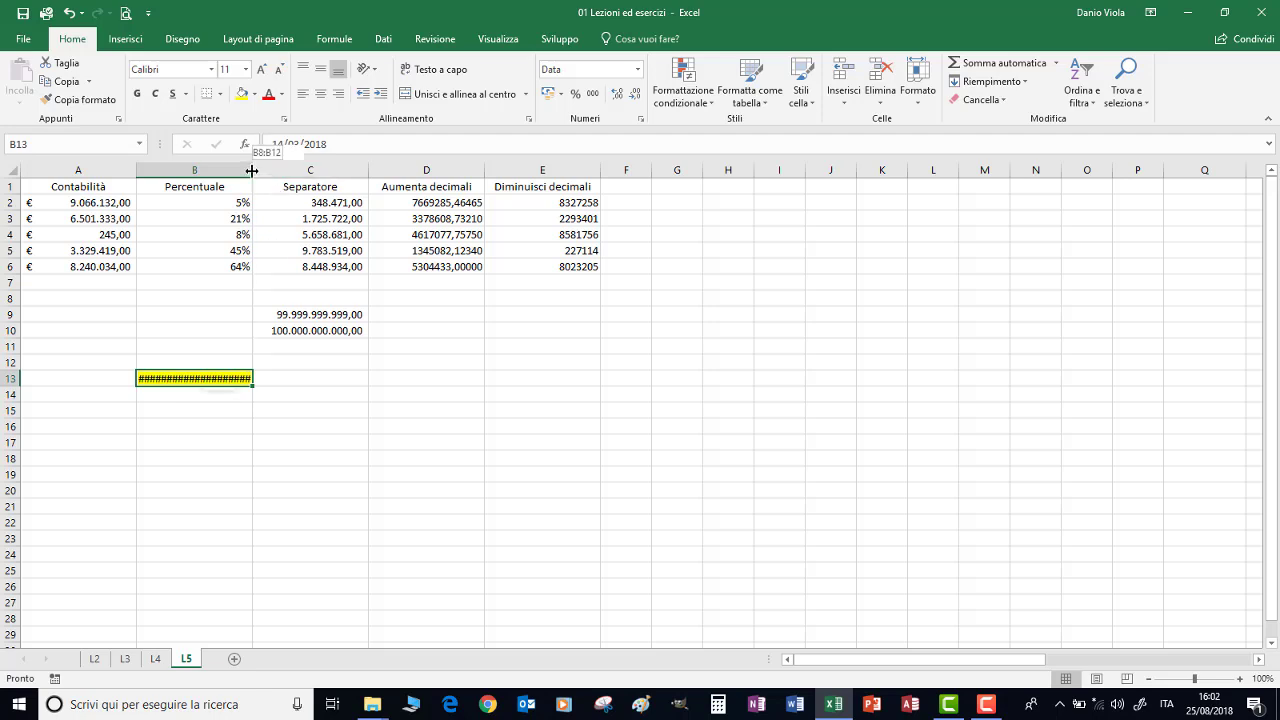
{"action": "double_click", "coordinate": [252, 171]}
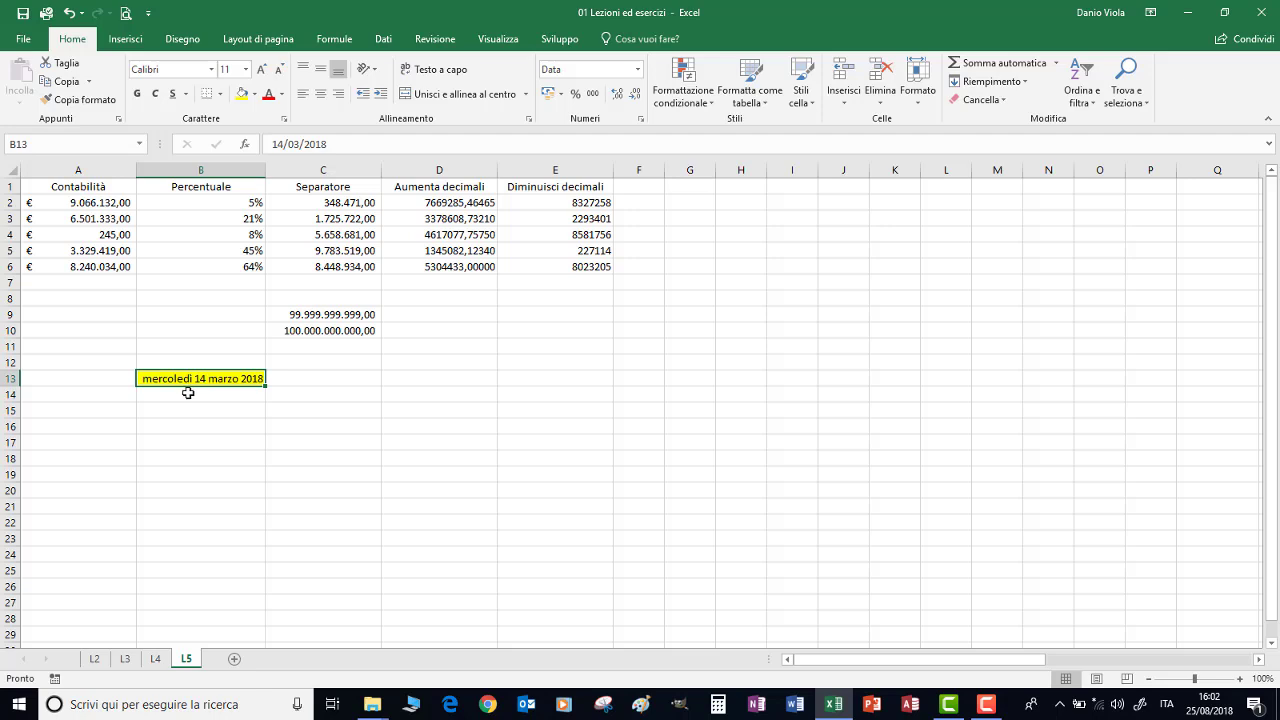
Enter 12/6/2001 in B13, then give B14 the Ora time format and enter 5:12
{"action": "type", "text": "1"}
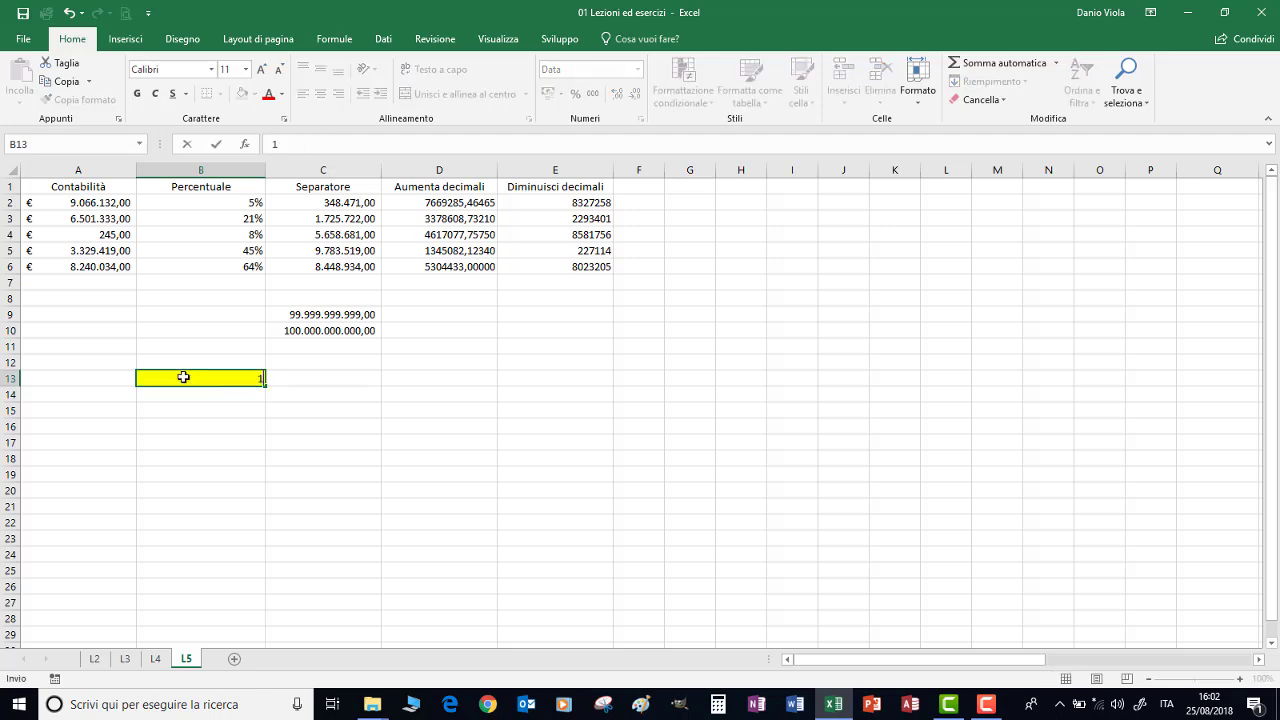
{"action": "type", "text": "2/6/2001"}
{"action": "left_click_drag", "start_coordinate": [183, 403], "coordinate": [183, 397]}
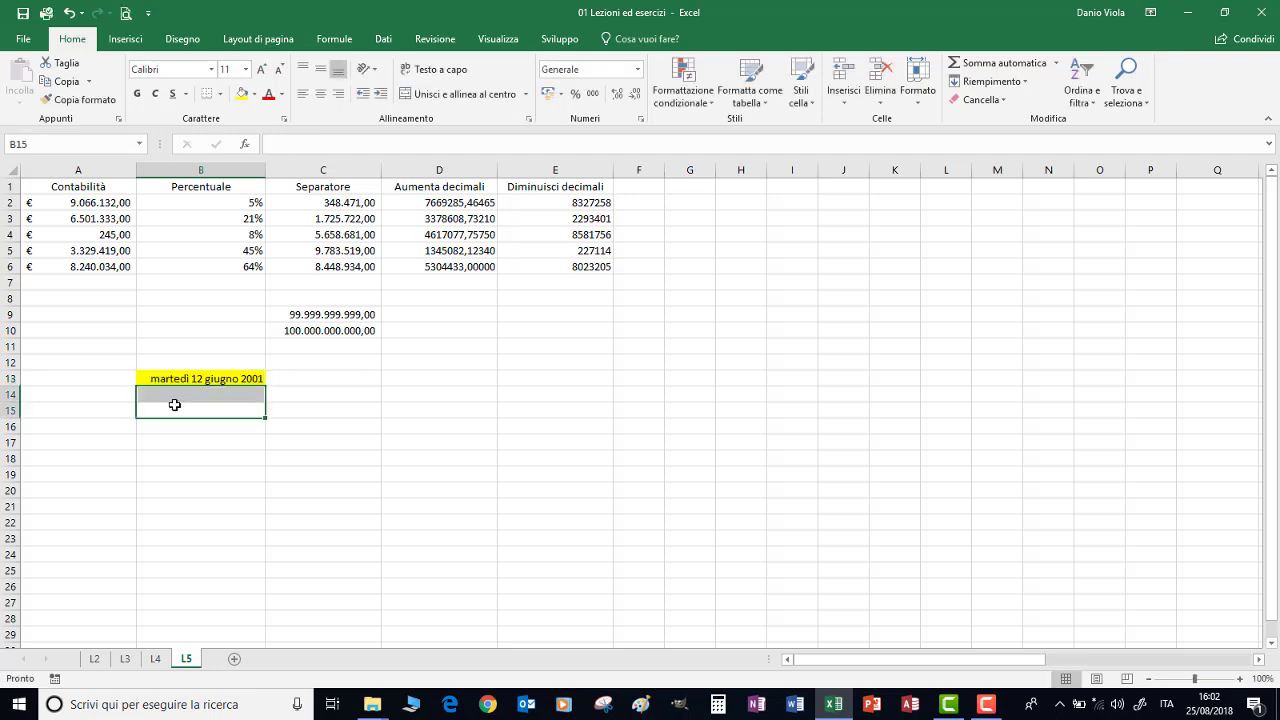
{"action": "left_click", "coordinate": [167, 394]}
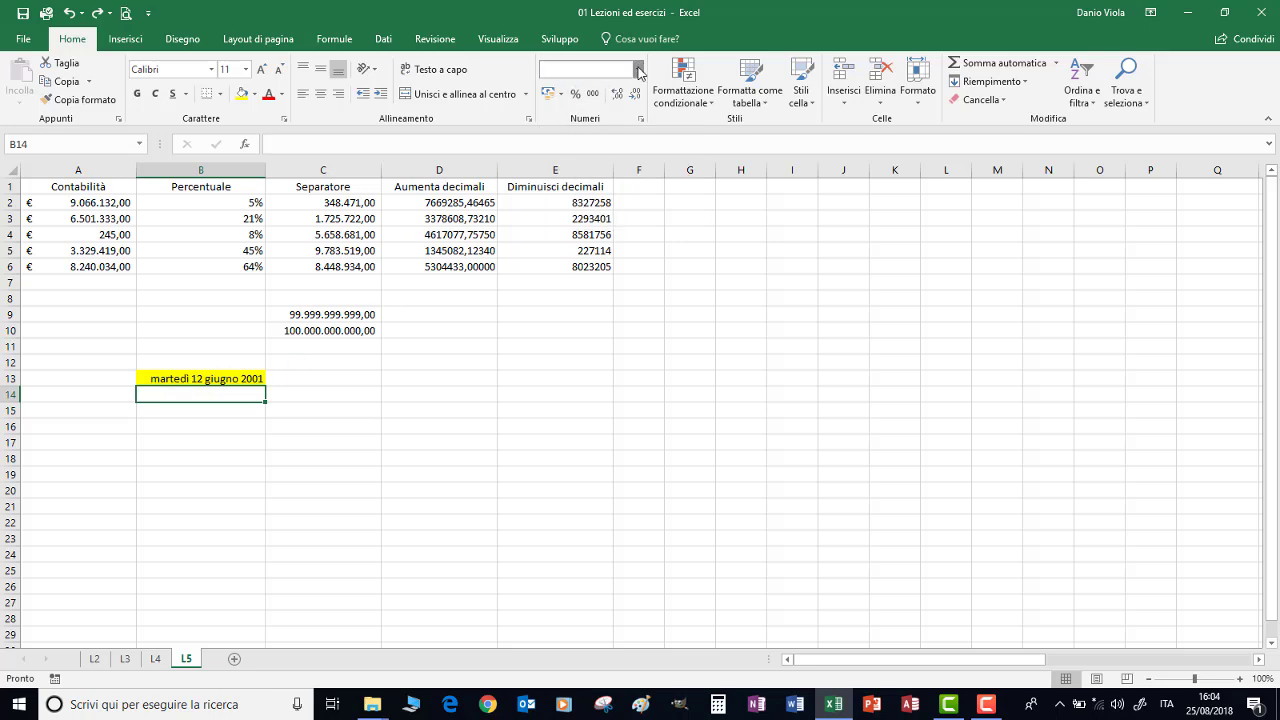
{"action": "left_click", "coordinate": [637, 69]}
{"action": "left_click", "coordinate": [597, 305]}
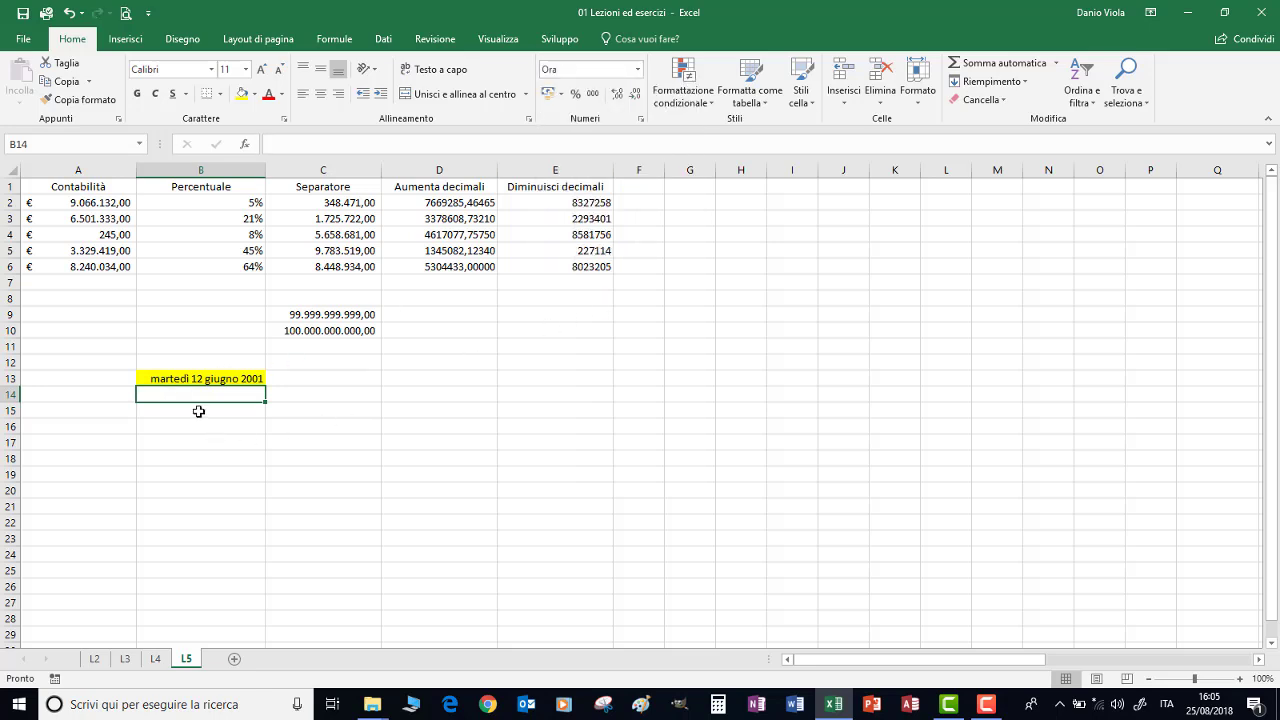
{"action": "type", "text": "5:"}
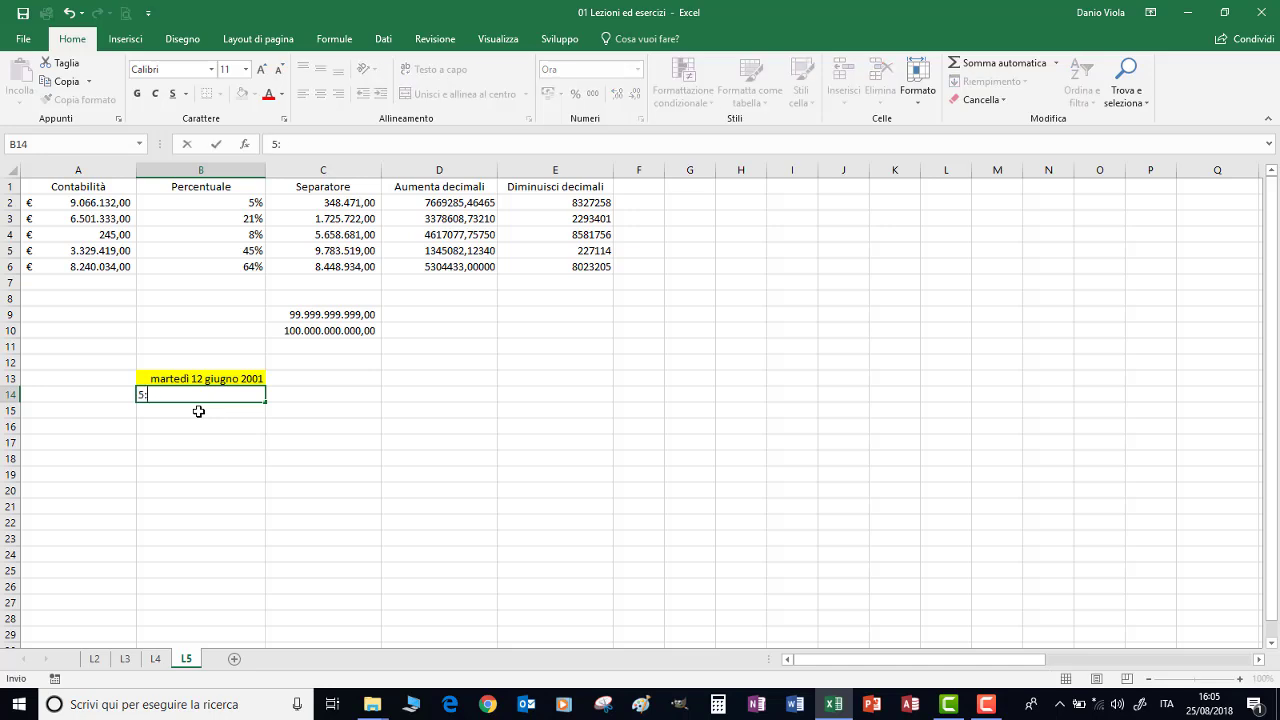
{"action": "type", "text": "12:13"}
{"action": "key", "text": "Return"}
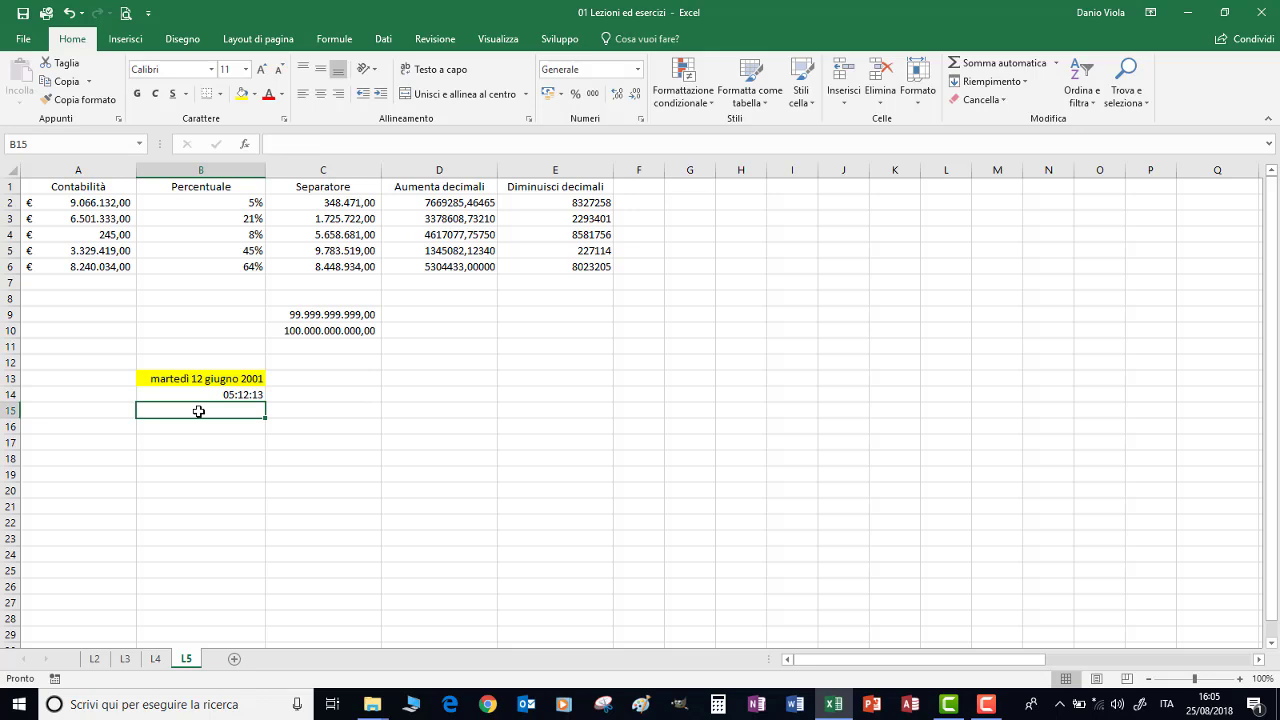
Enter 6,5 in B15 and display it as the fraction 6 1/2
{"action": "type", "text": "6,5"}
{"action": "key", "text": "ctrl+Return"}
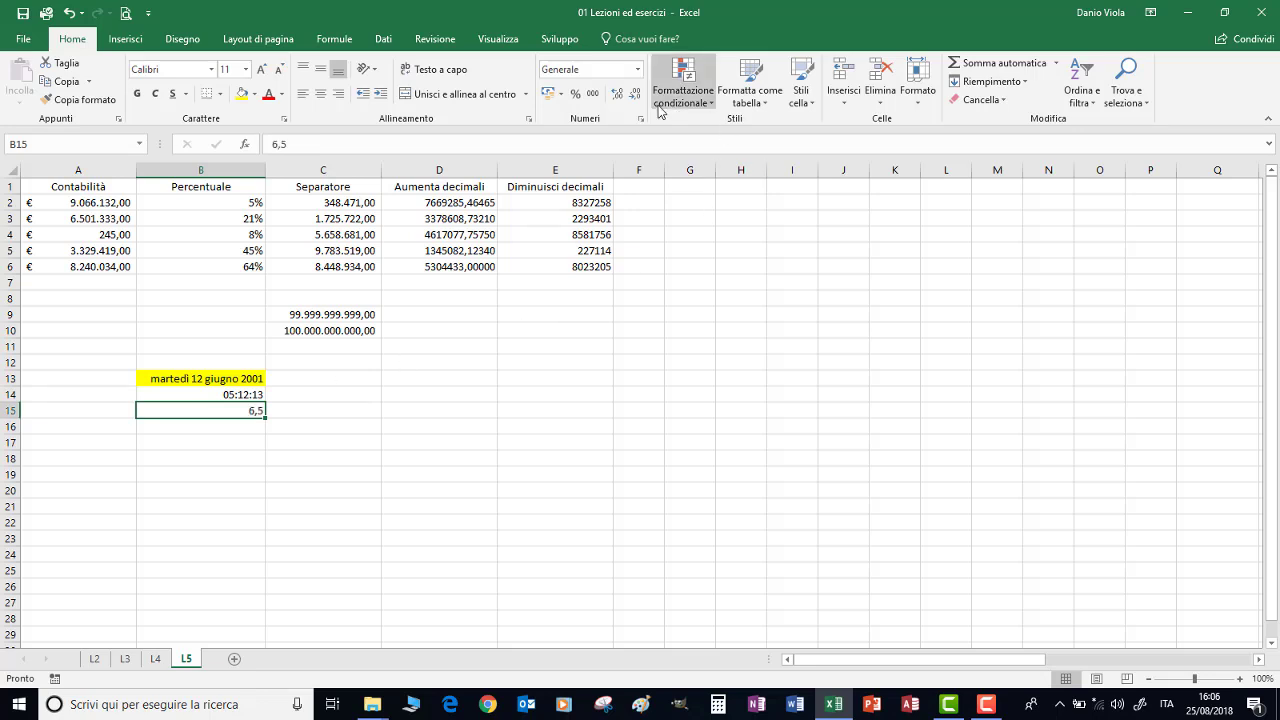
{"action": "left_click", "coordinate": [637, 69]}
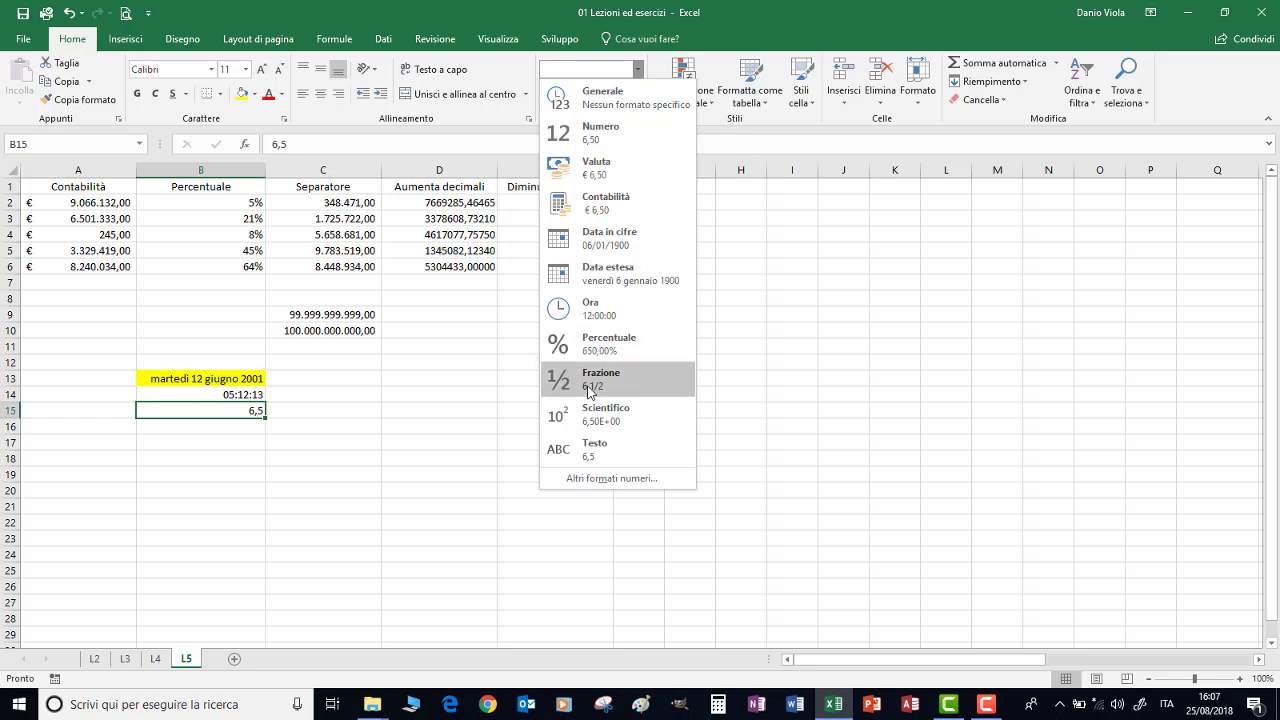
{"action": "left_click", "coordinate": [599, 384]}
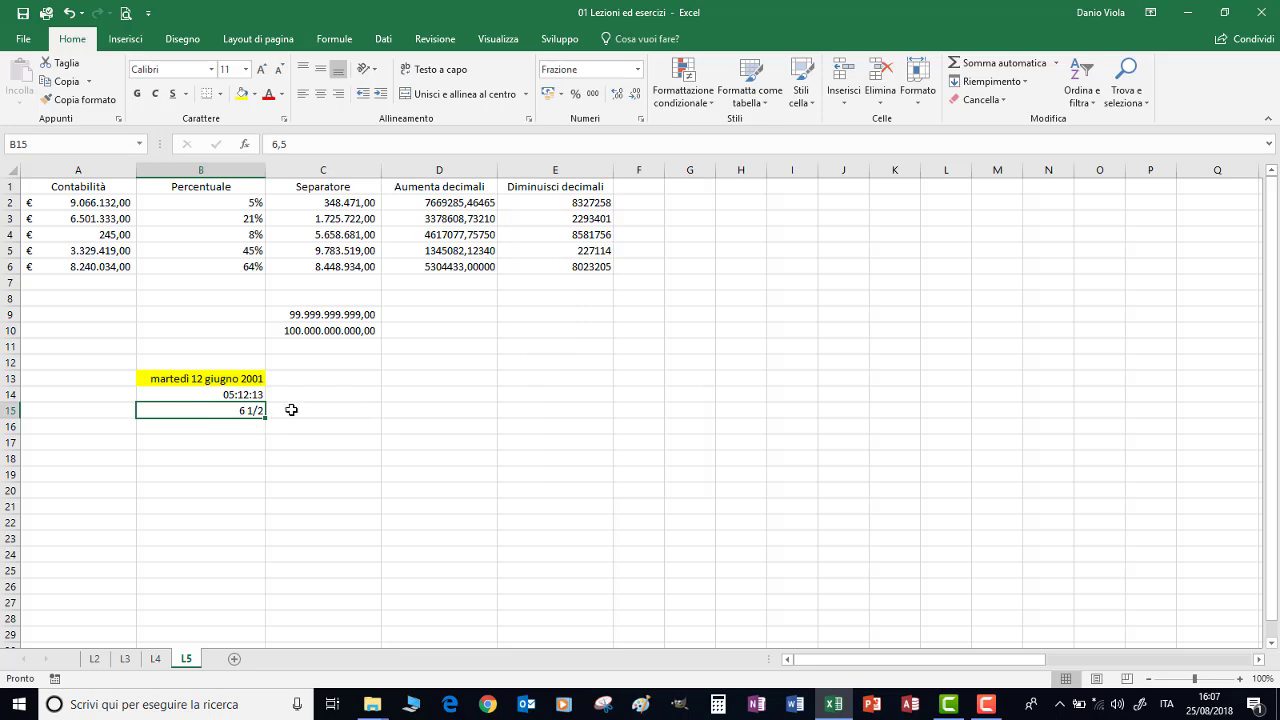
{"action": "left_click", "coordinate": [350, 332]}
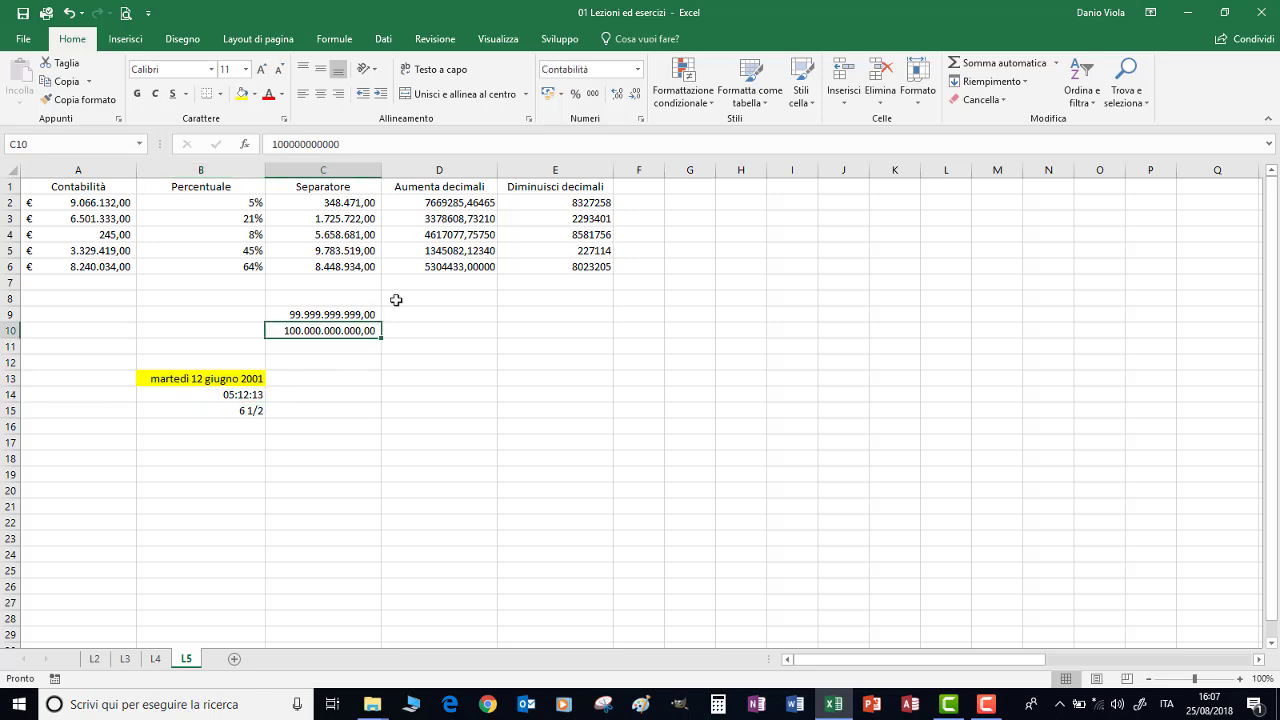
Show C10's number in Scientifico notation and enter 15 in D12
{"action": "left_click", "coordinate": [637, 69]}
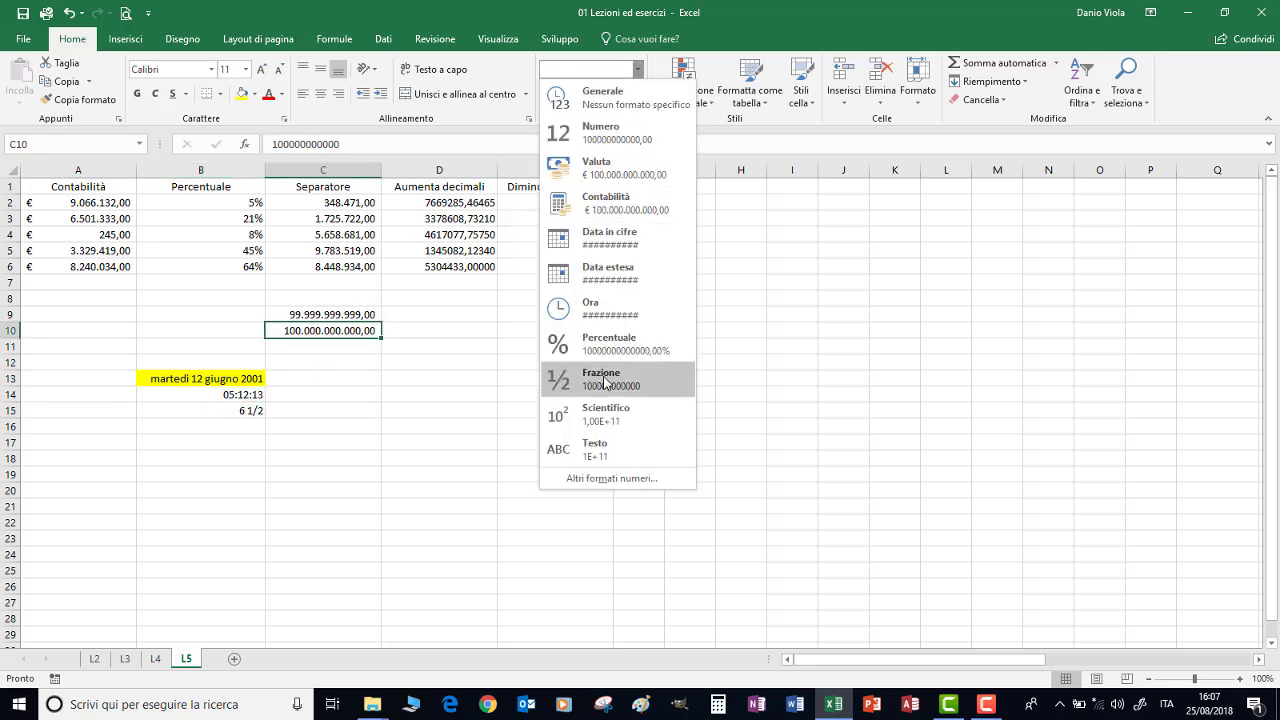
{"action": "left_click", "coordinate": [603, 414]}
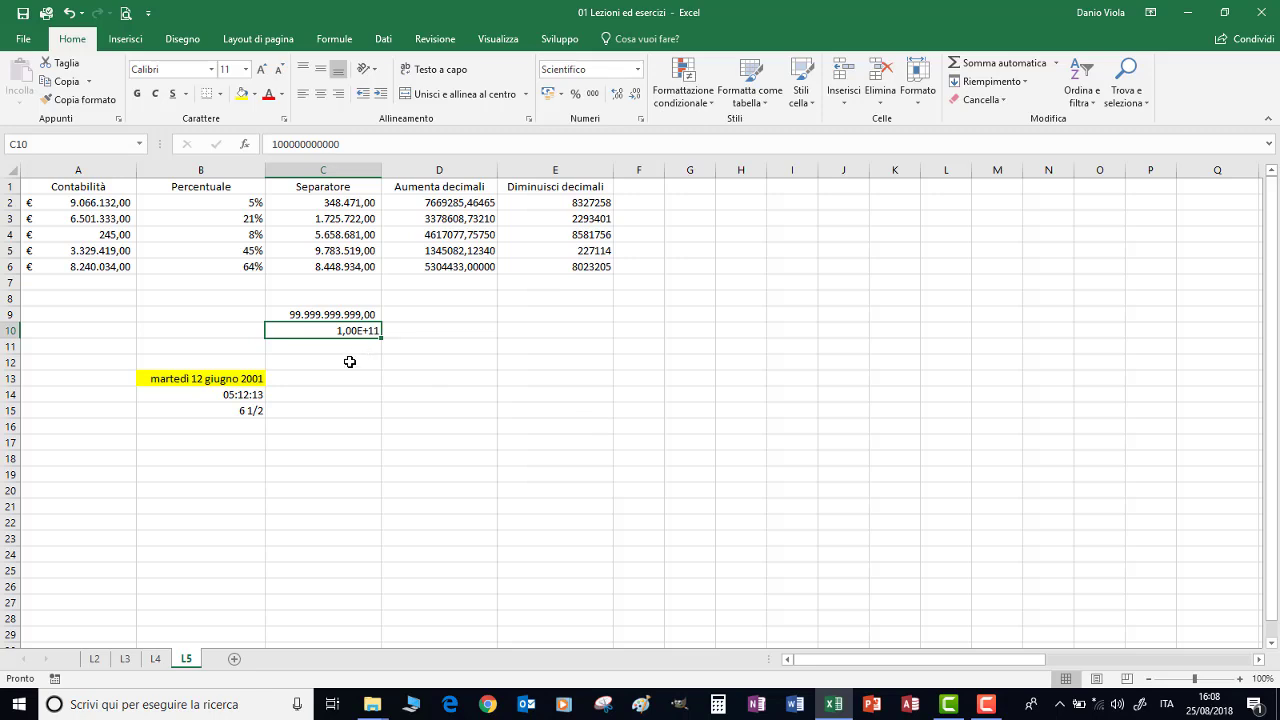
{"action": "left_click", "coordinate": [410, 362]}
{"action": "type", "text": "15"}
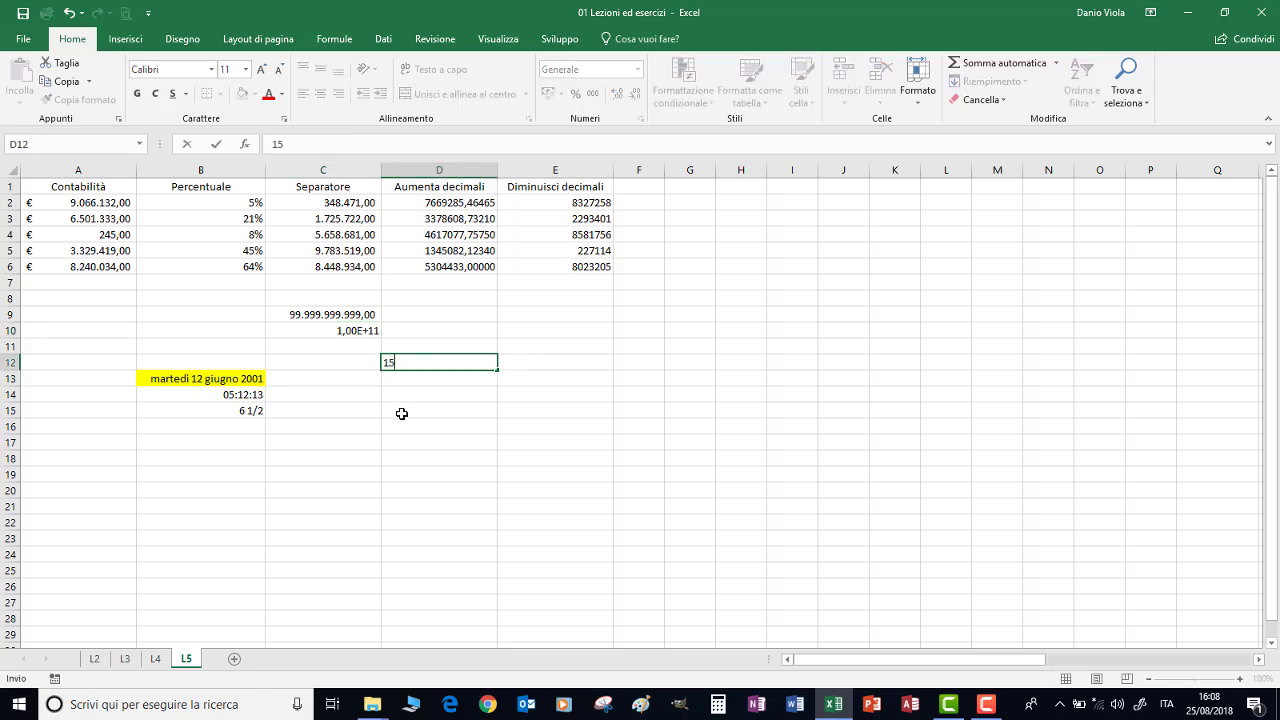
{"action": "key", "text": "Return"}
{"action": "key", "text": "Return"}
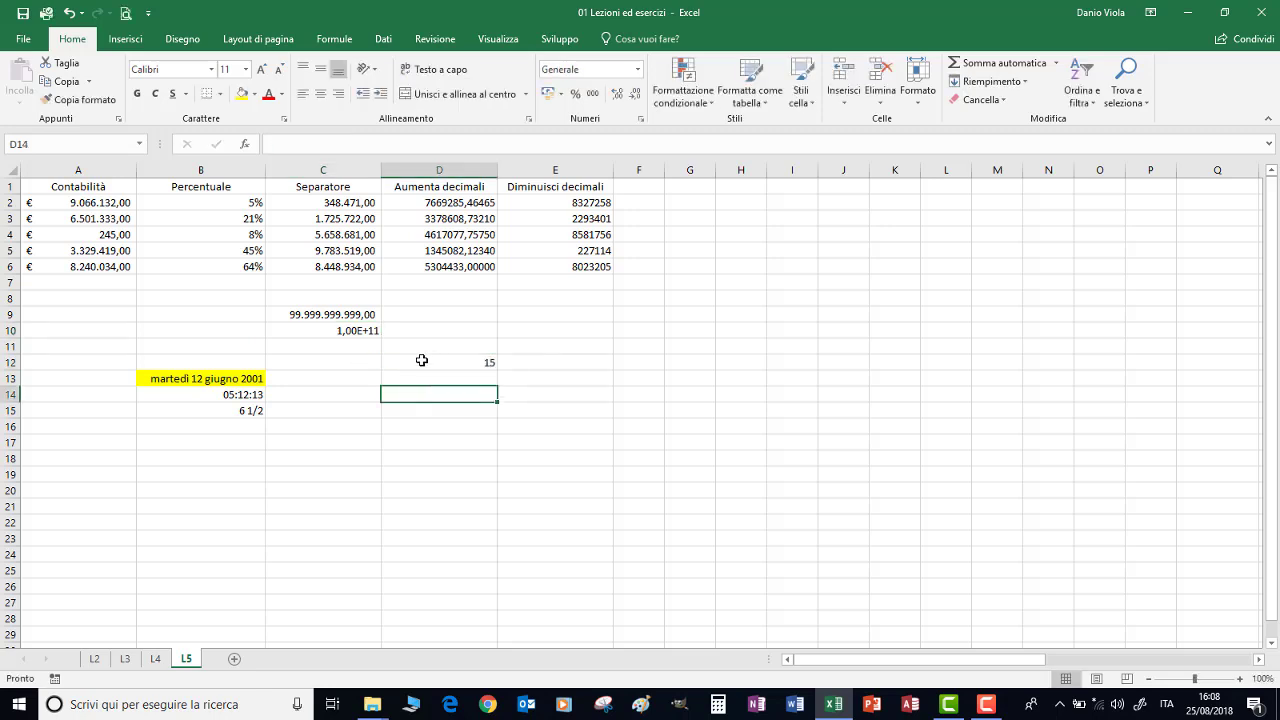
Convert the 15 in D12 to the Testo format so it is stored as text
{"action": "left_click", "coordinate": [421, 362]}
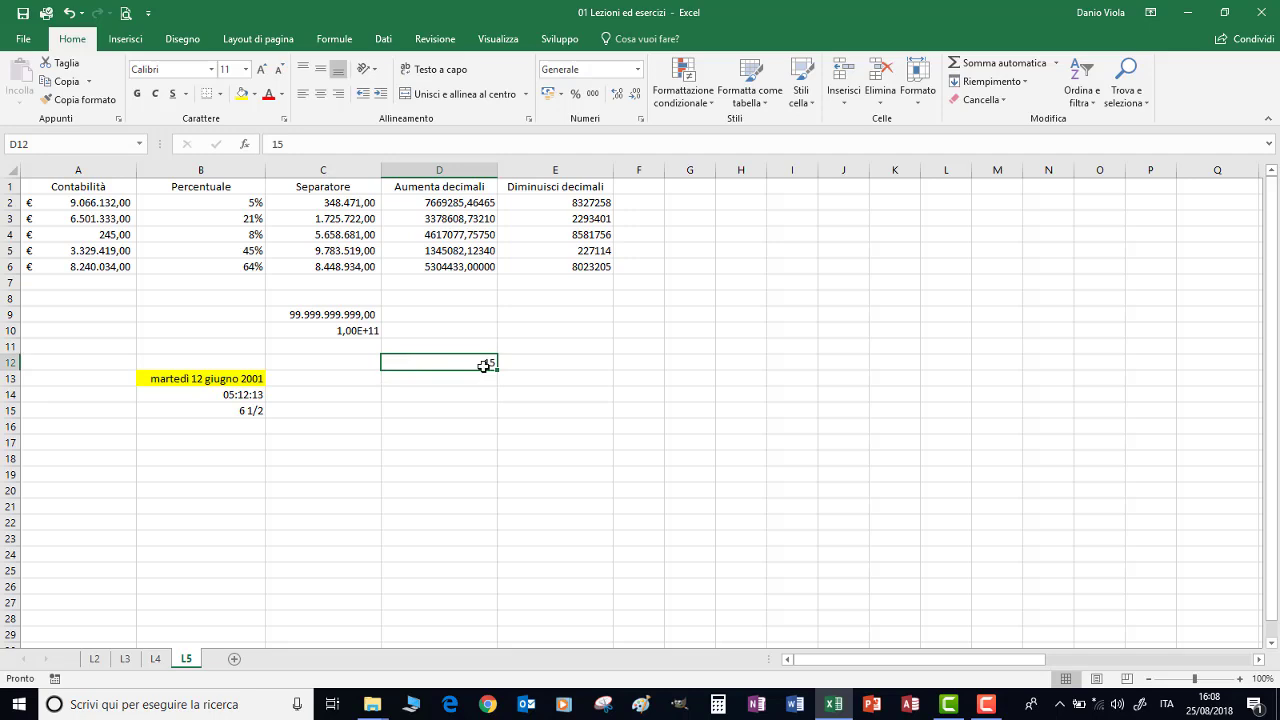
{"action": "left_click", "coordinate": [637, 69]}
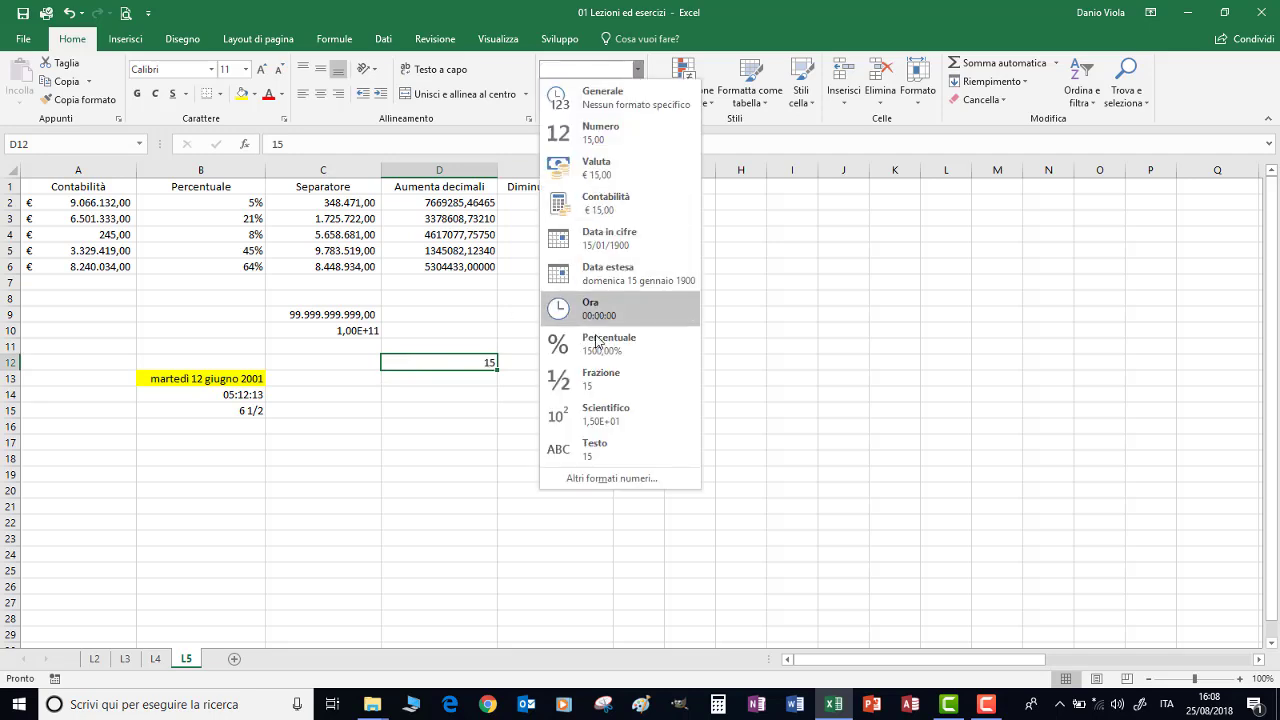
{"action": "left_click", "coordinate": [585, 447]}
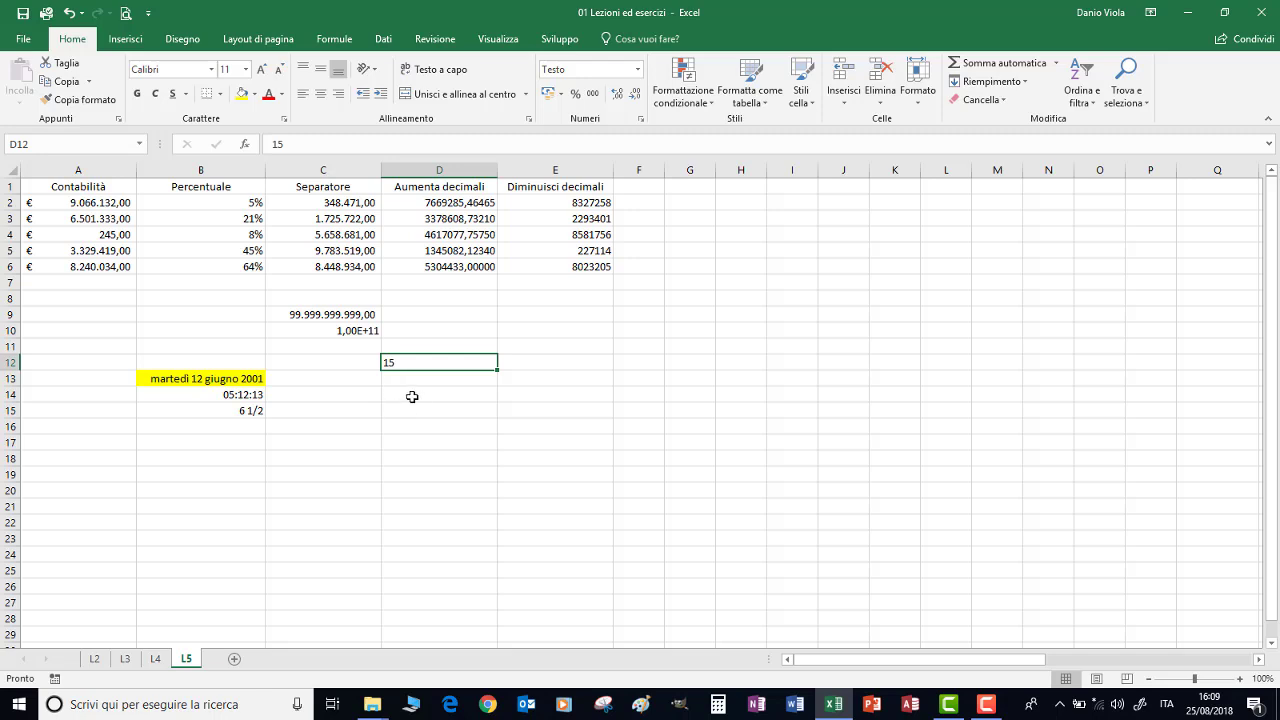
{"action": "left_click", "coordinate": [412, 396]}
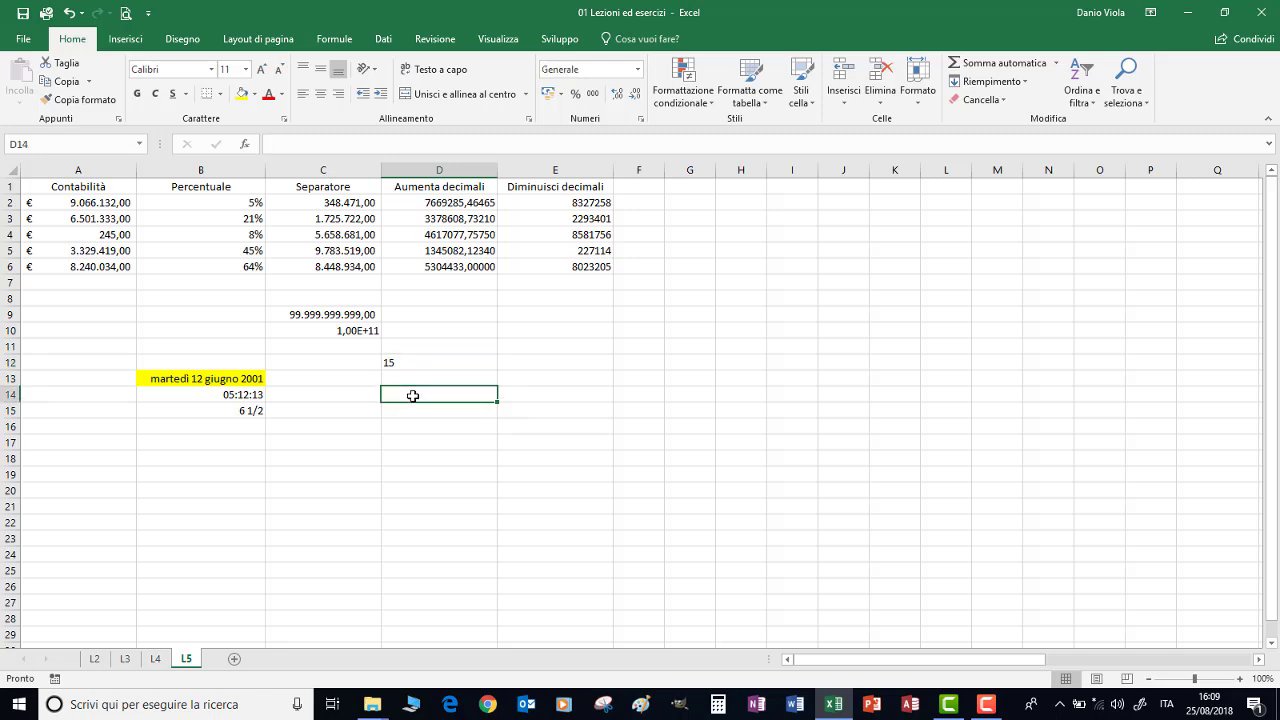
Enter 25/7 as a date in D14 and as Testo text in D15
{"action": "type", "text": "25/7"}
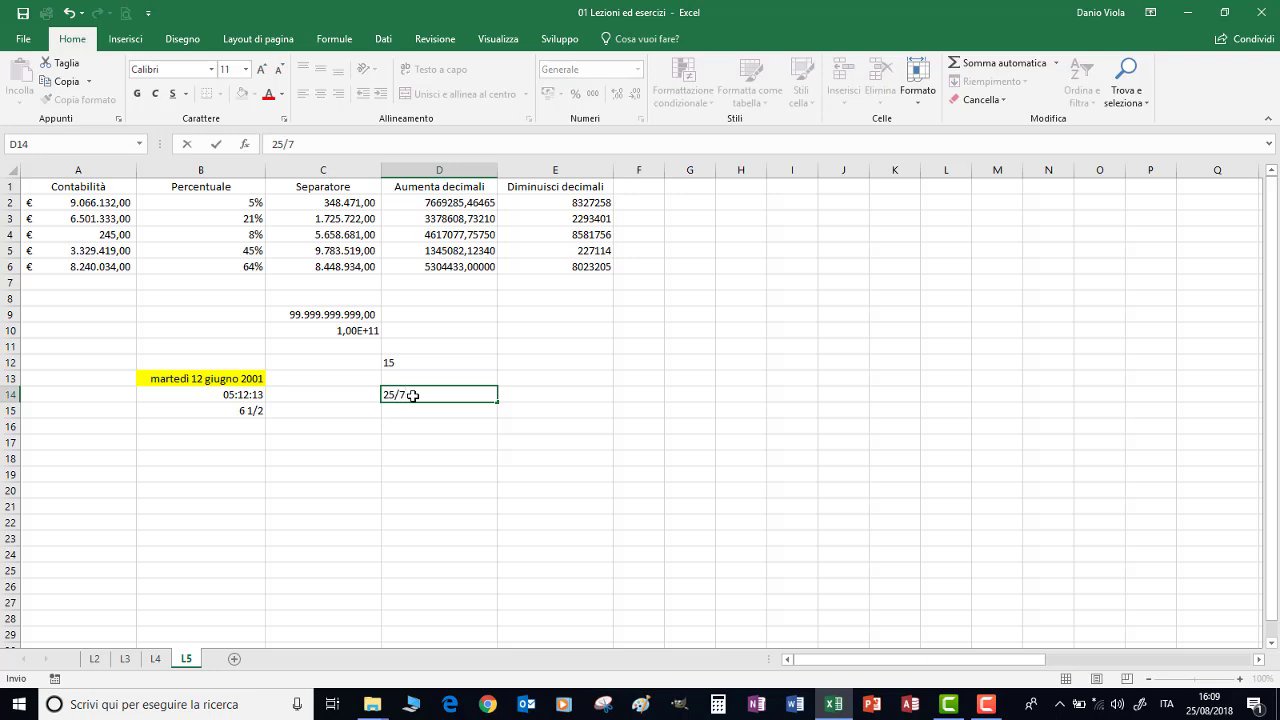
{"action": "key", "text": "Return"}
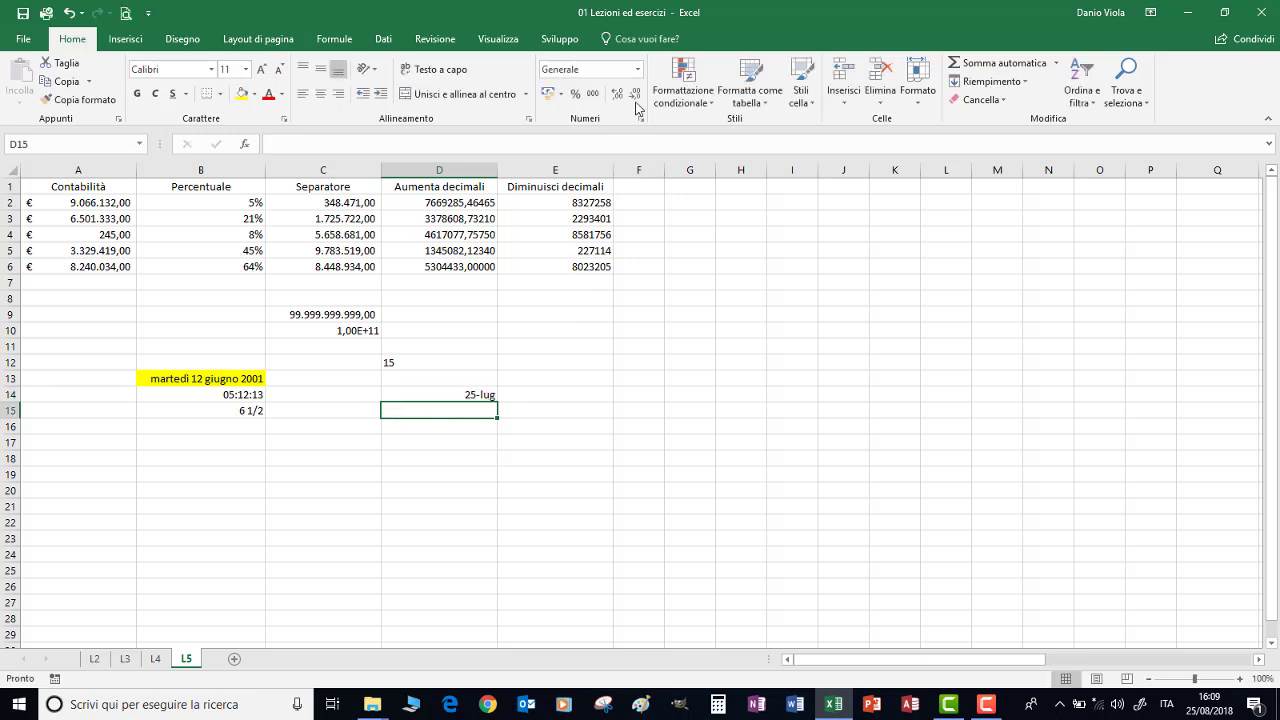
{"action": "left_click", "coordinate": [637, 69]}
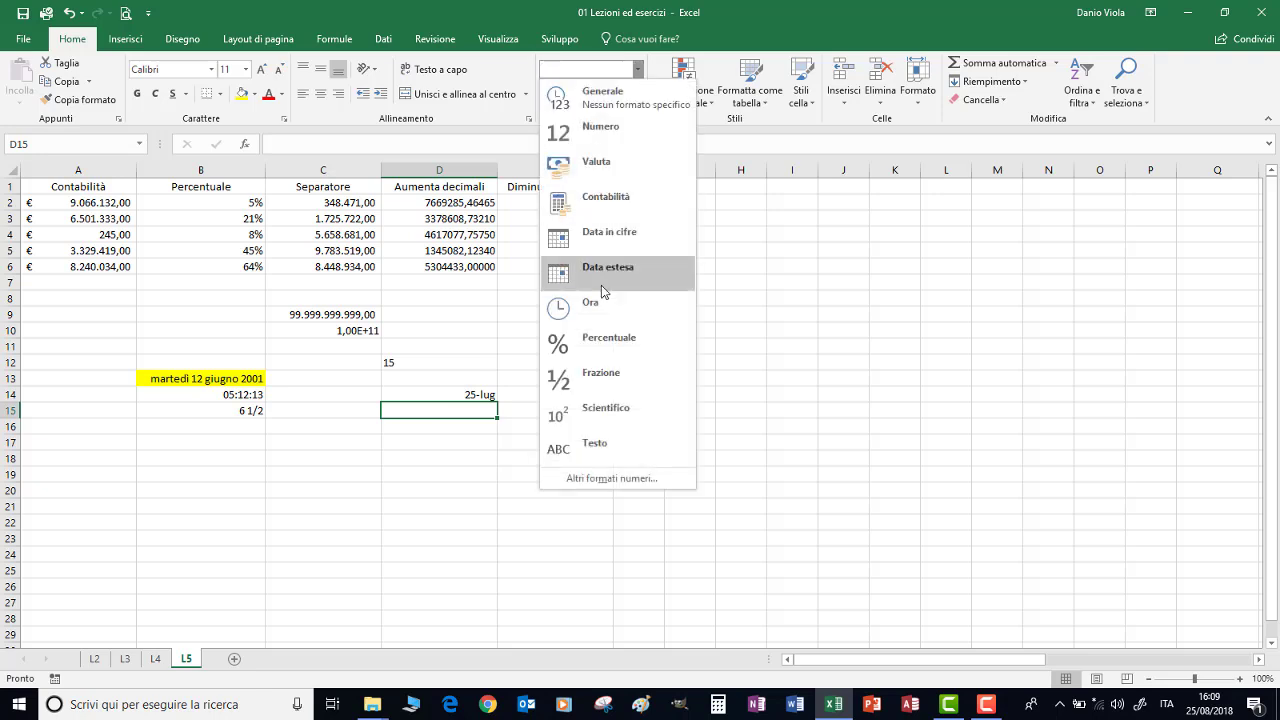
{"action": "left_click", "coordinate": [589, 451]}
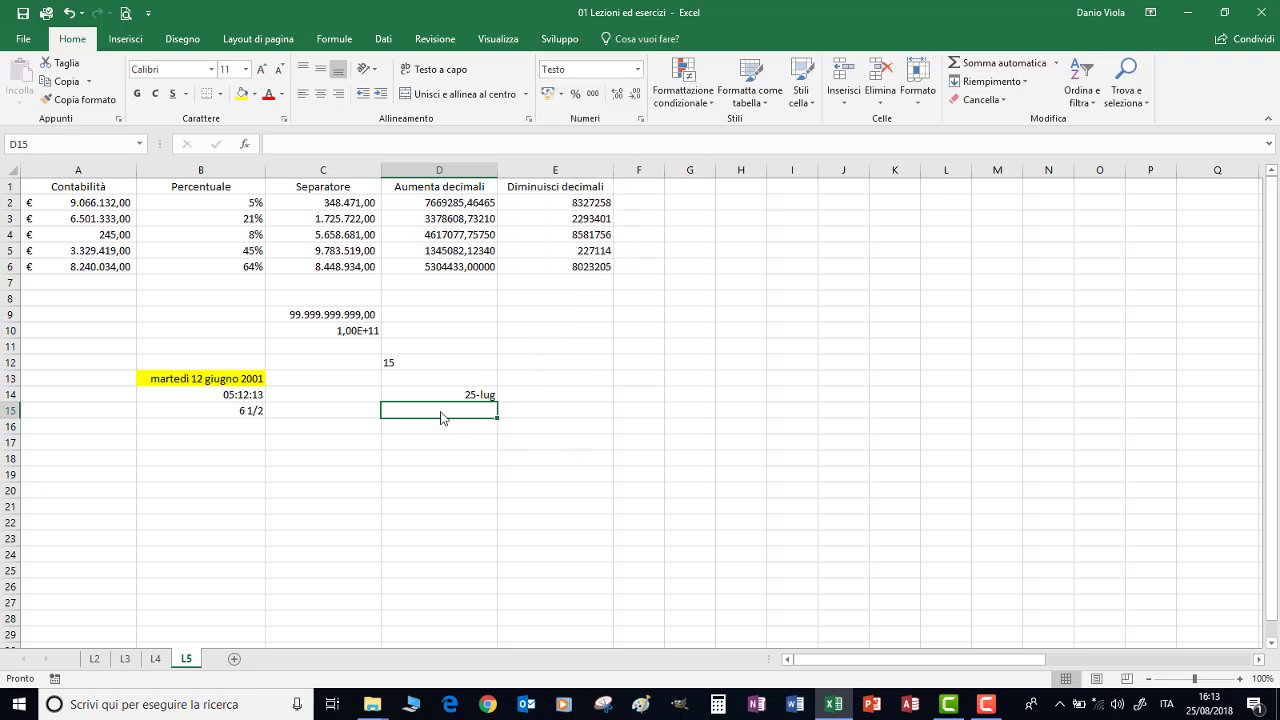
{"action": "type", "text": "25/7"}
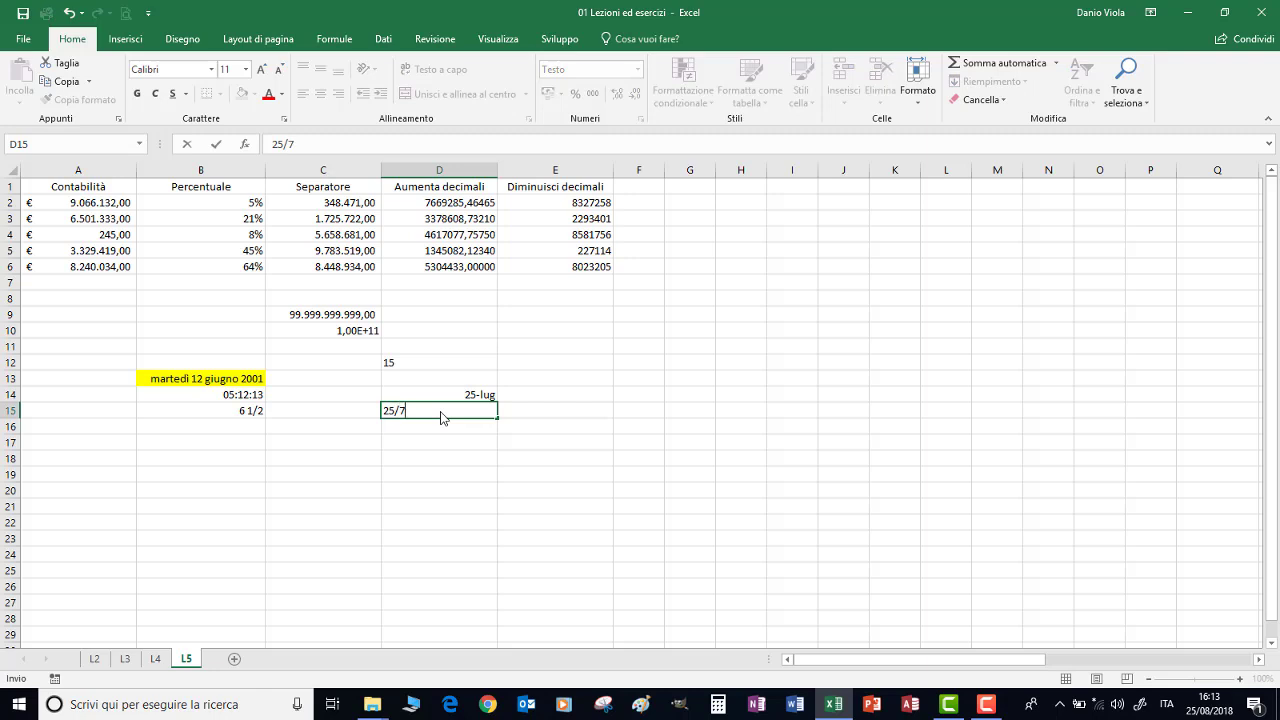
{"action": "key", "text": "Return"}
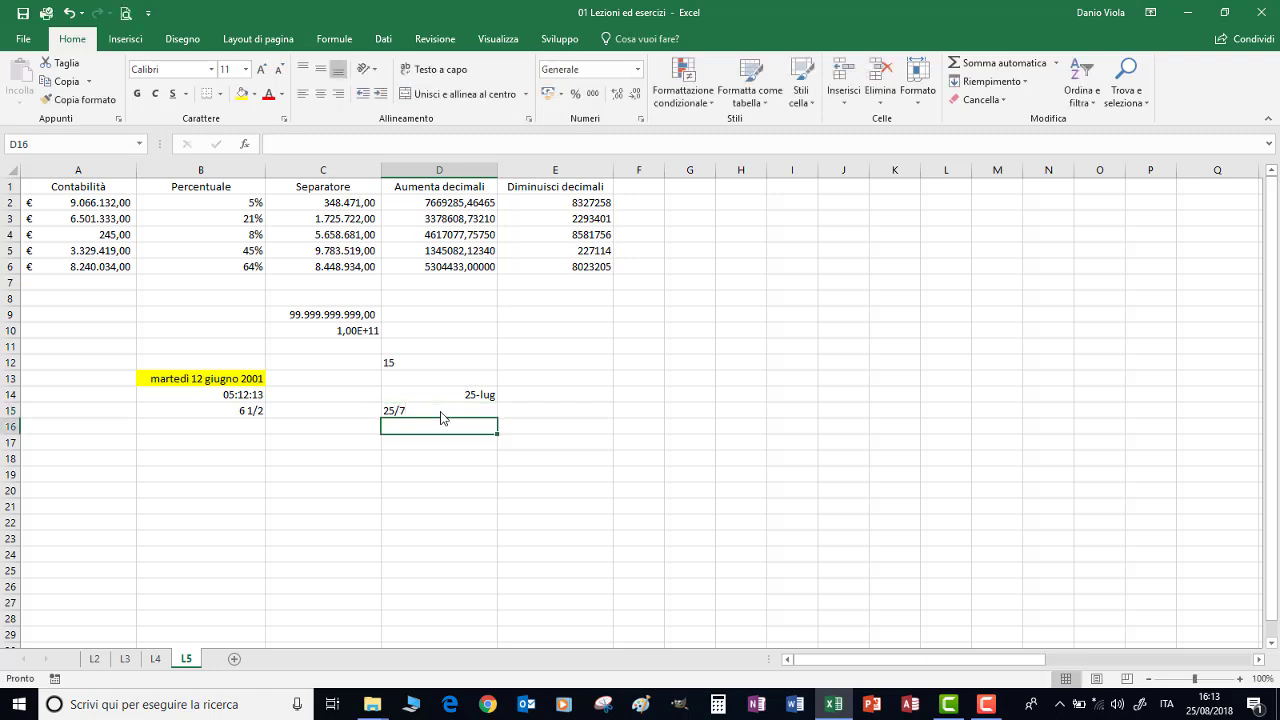
{"action": "left_click_drag", "start_coordinate": [443, 418], "coordinate": [443, 460]}
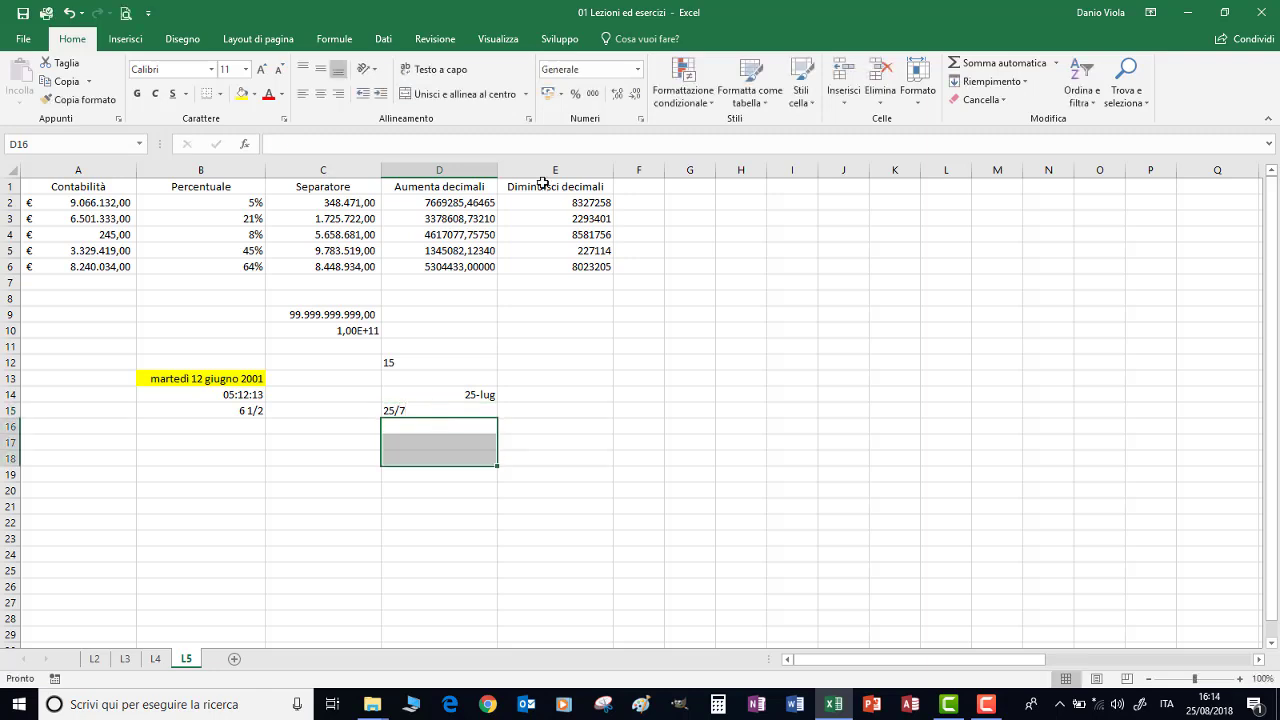
{"action": "left_click", "coordinate": [637, 70]}
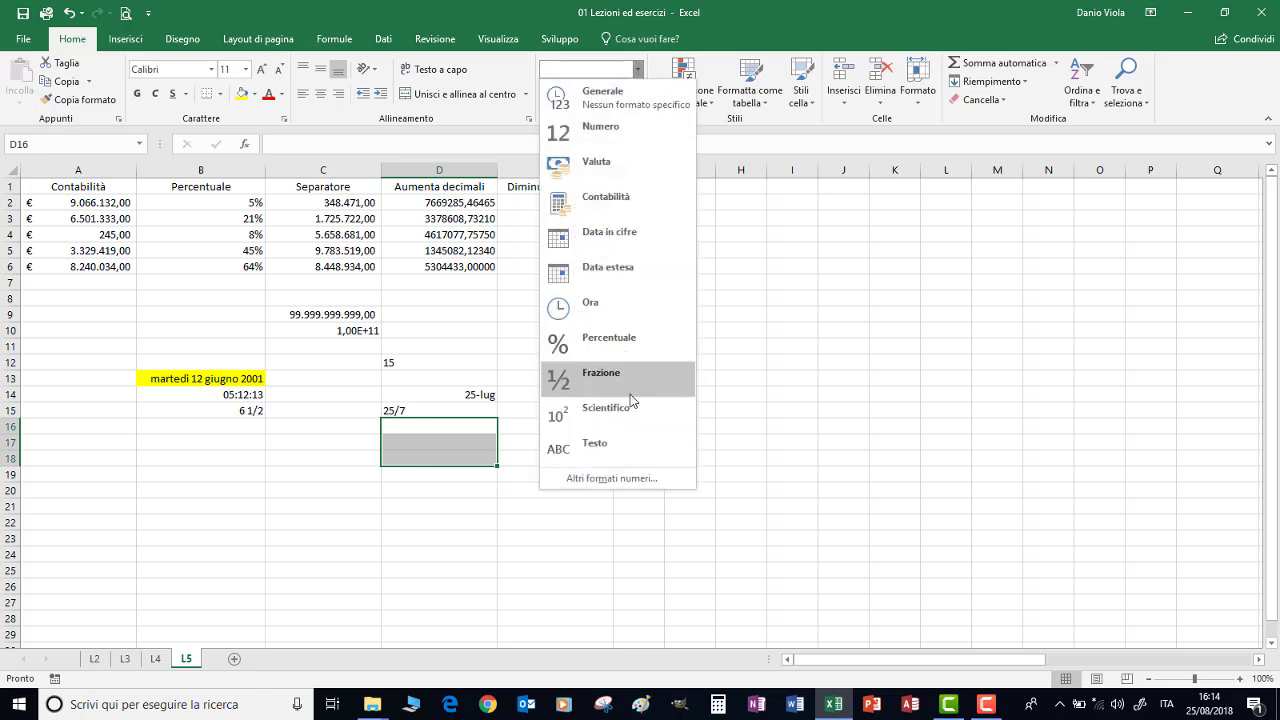
{"action": "left_click", "coordinate": [610, 443]}
{"action": "left_click", "coordinate": [443, 425]}
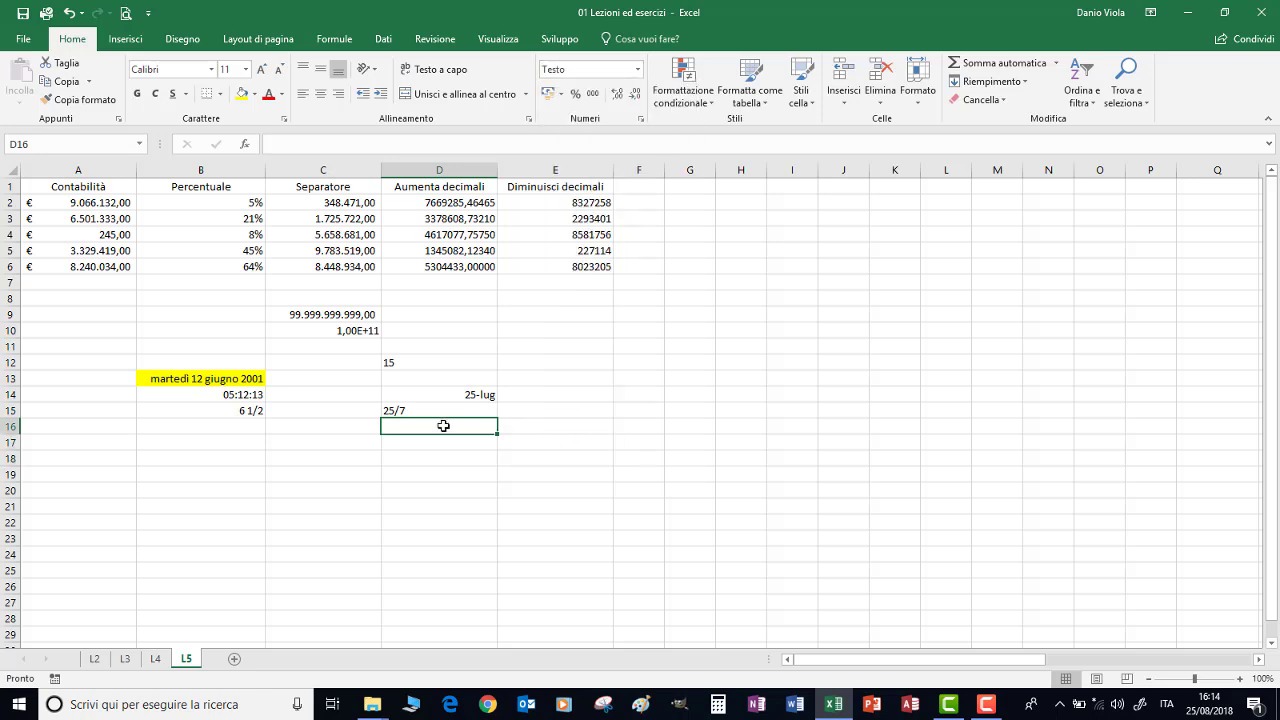
{"action": "type", "text": "03666666"}
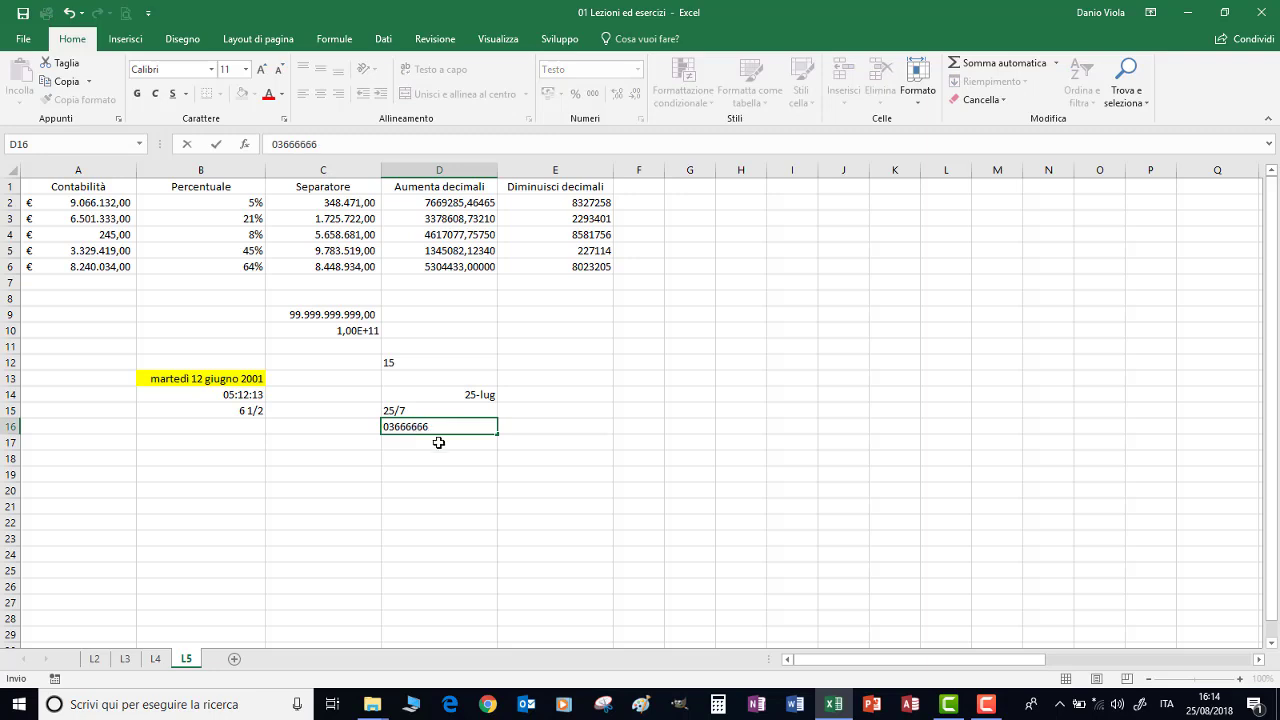
{"action": "key", "text": "Return"}
{"action": "type", "text": "0"}
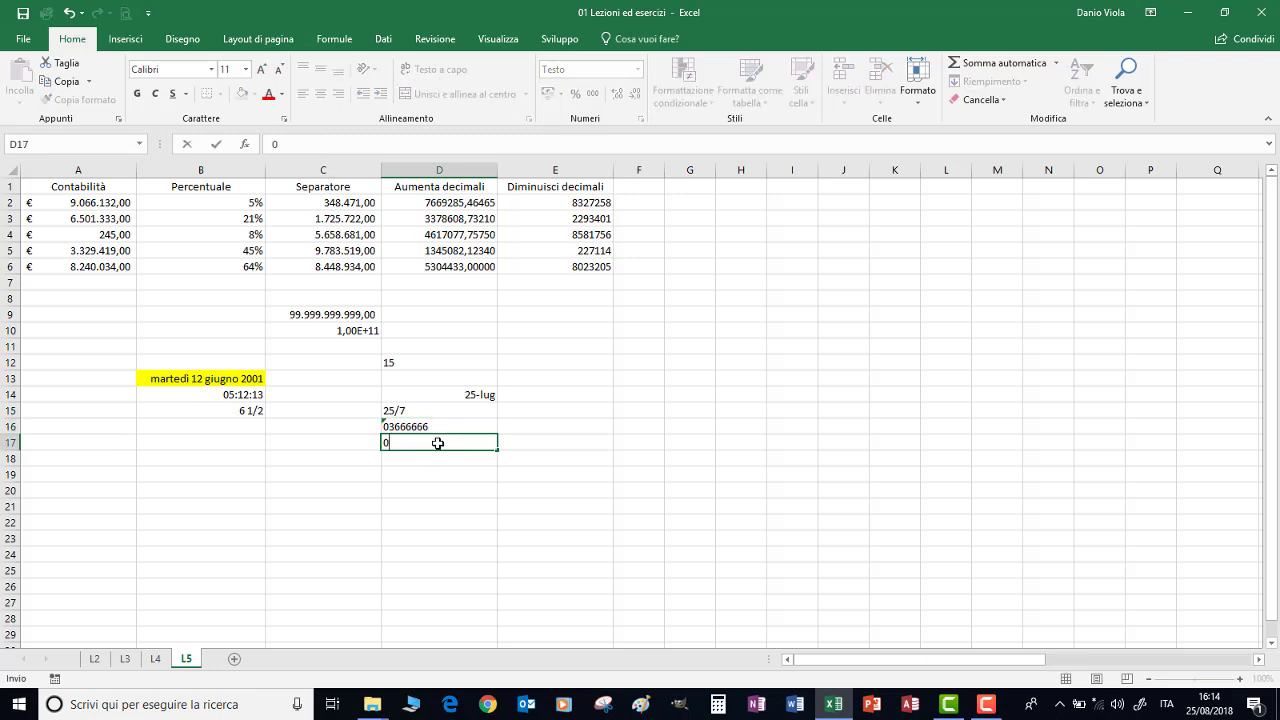
{"action": "type", "text": "1234567895"}
{"action": "key", "text": "ctrl+Return"}
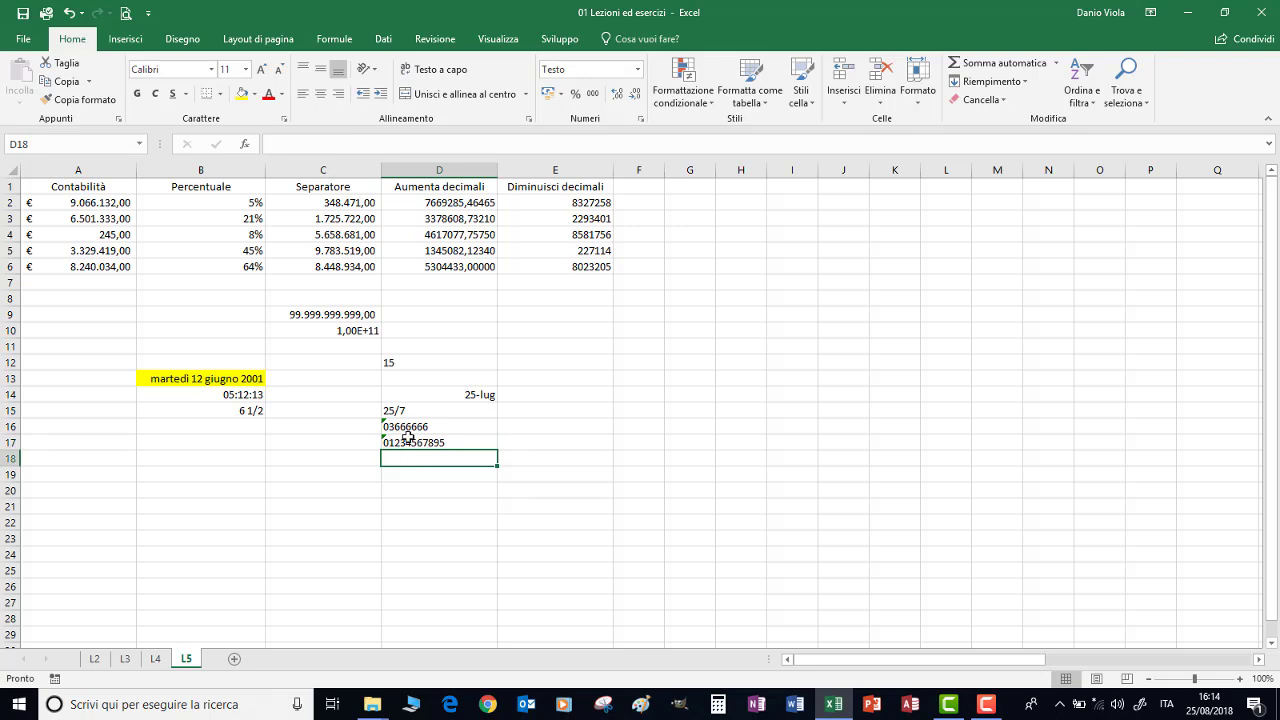
{"action": "left_click", "coordinate": [553, 427]}
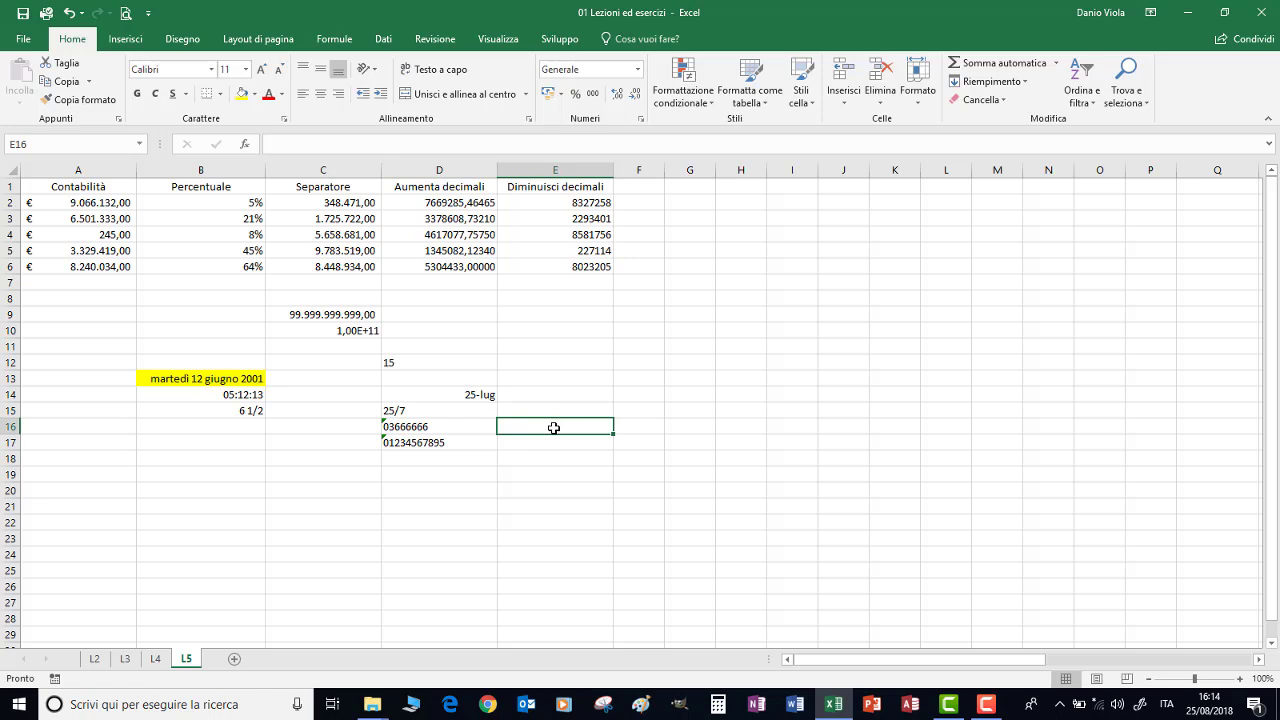
Enter 012345678 in E16 and '25/7 as text in E20, then recheck E20
{"action": "type", "text": "012345678"}
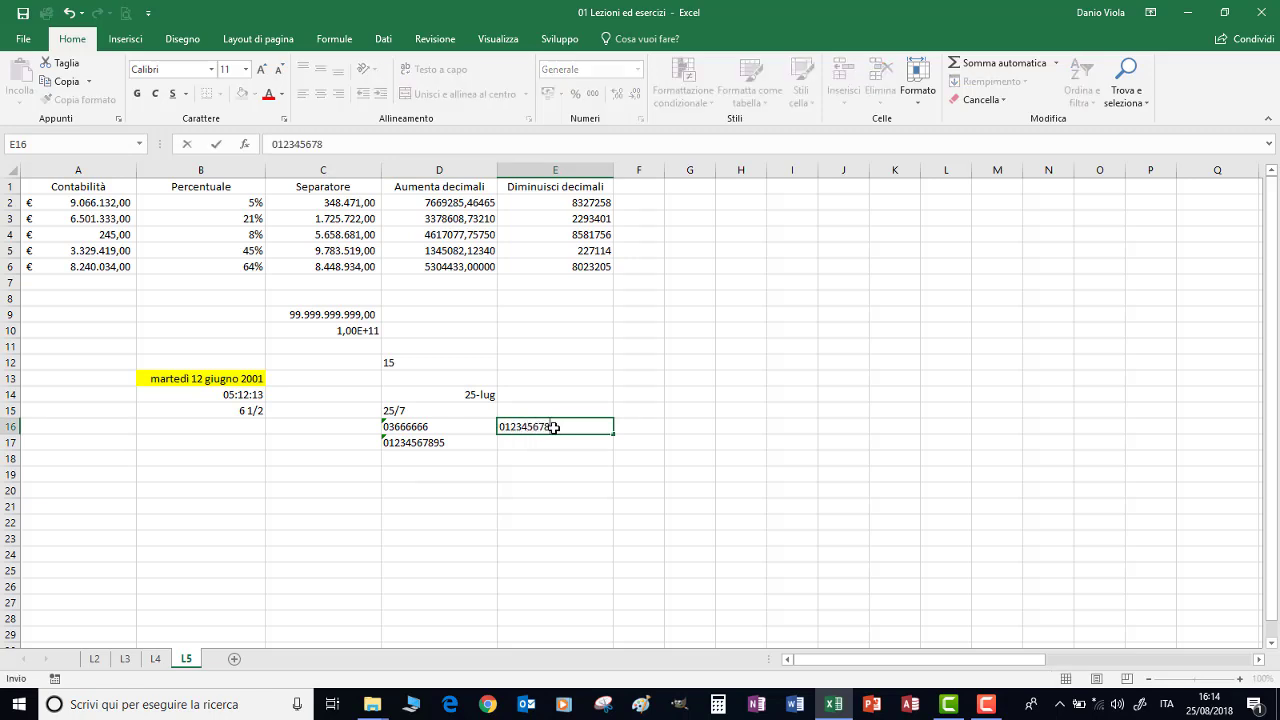
{"action": "left_click", "coordinate": [553, 488]}
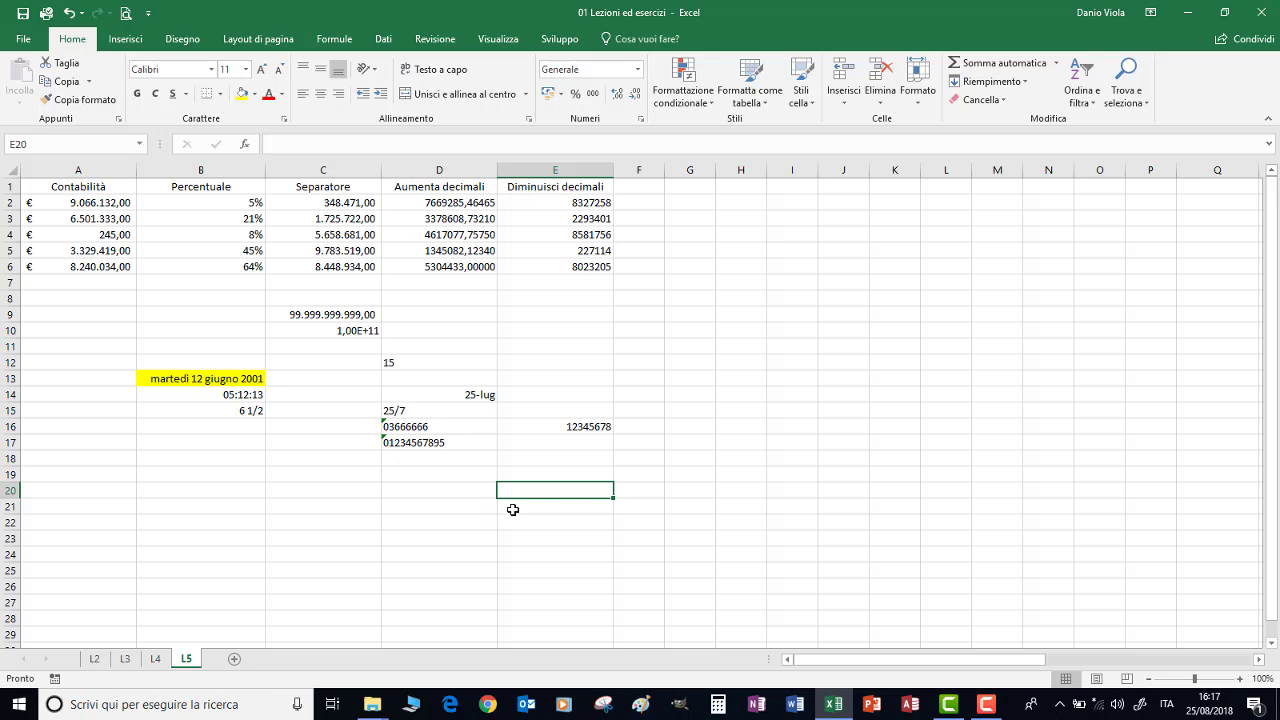
{"action": "type", "text": "'"}
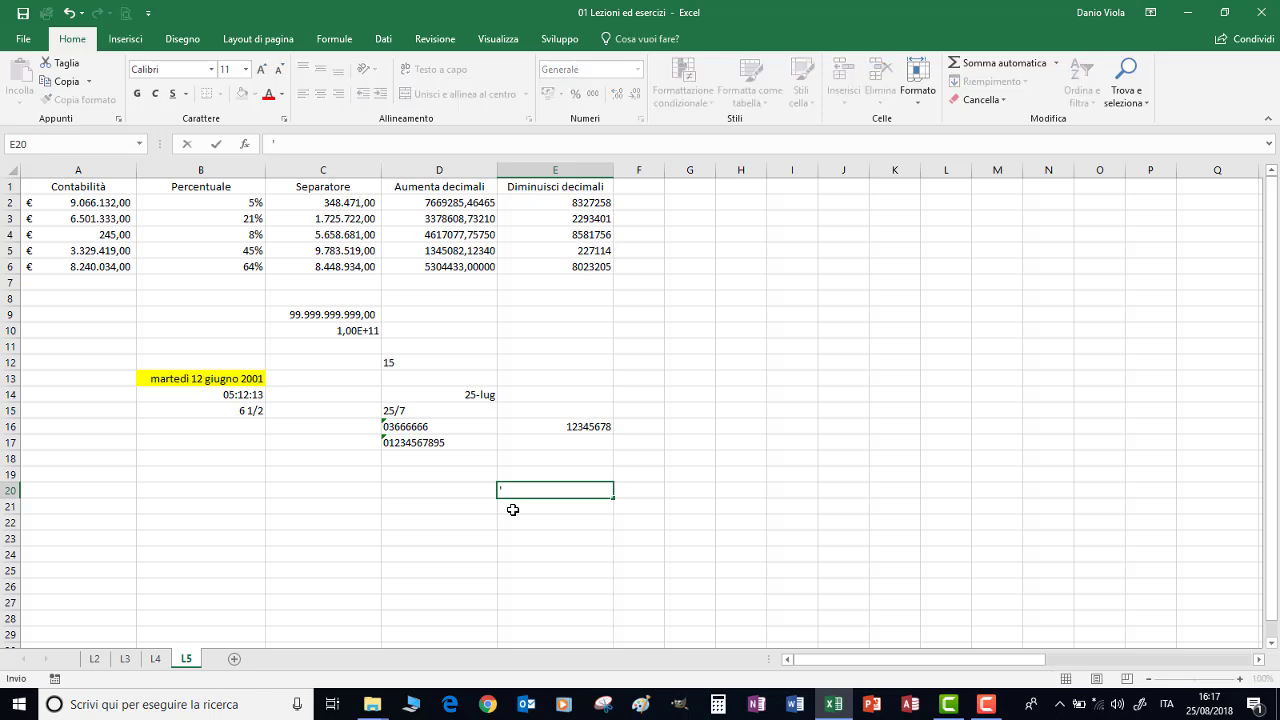
{"action": "type", "text": "25/7"}
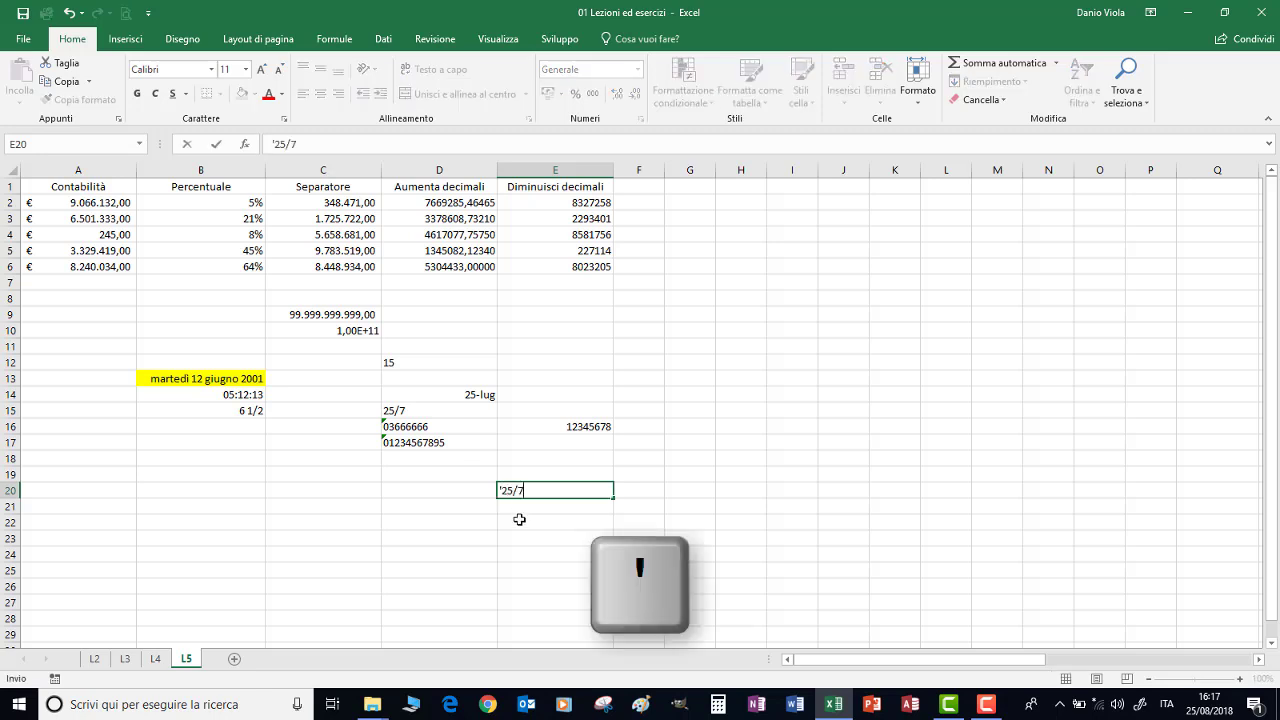
{"action": "left_click", "coordinate": [518, 519]}
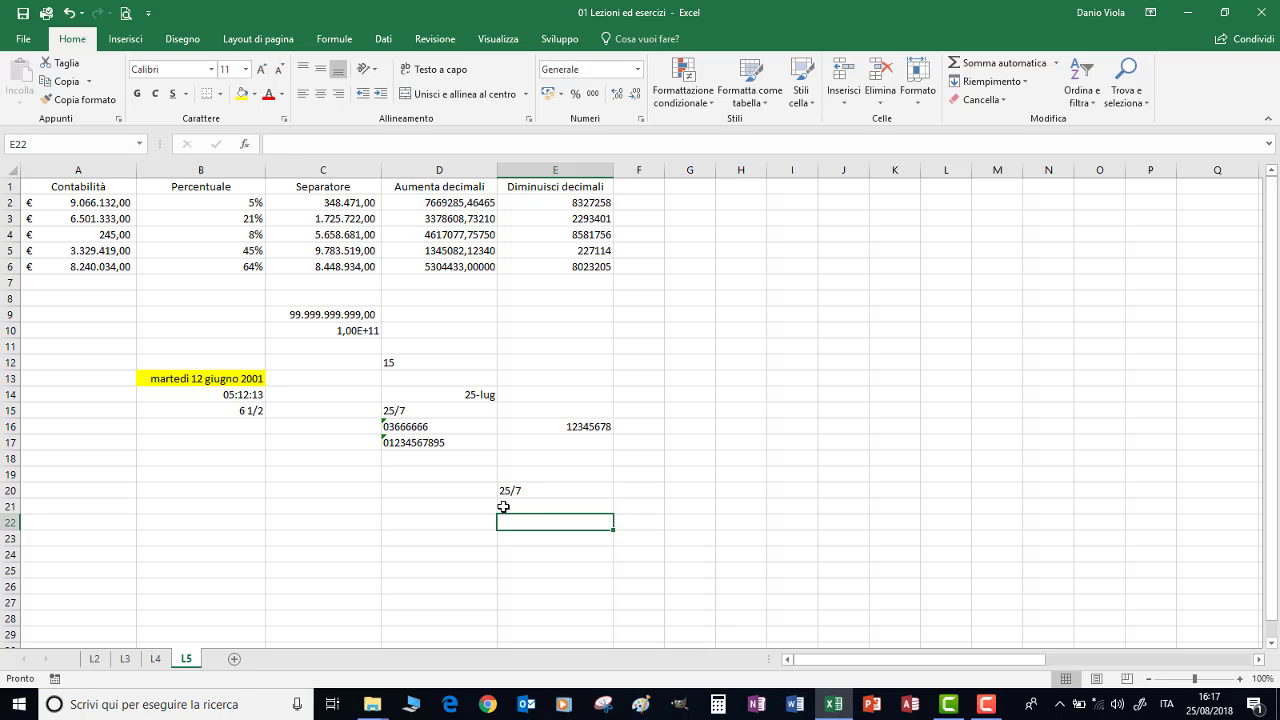
{"action": "left_click", "coordinate": [534, 489]}
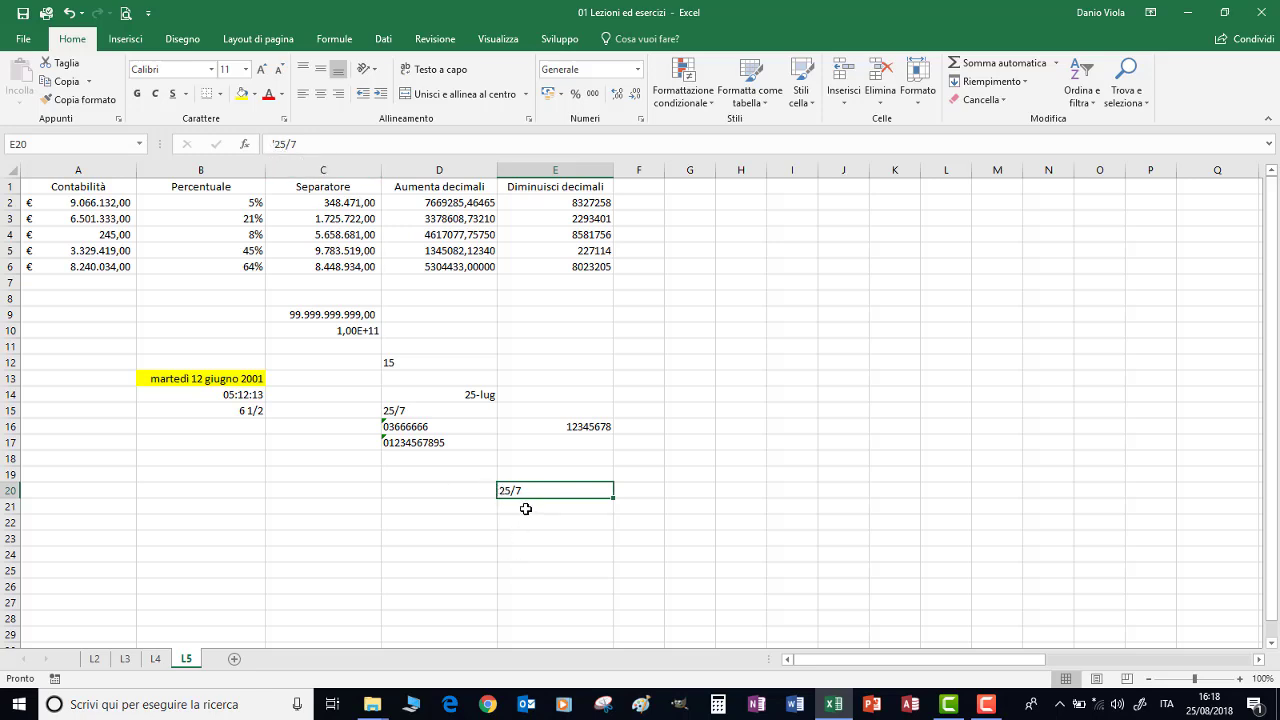
{"action": "left_click", "coordinate": [525, 509]}
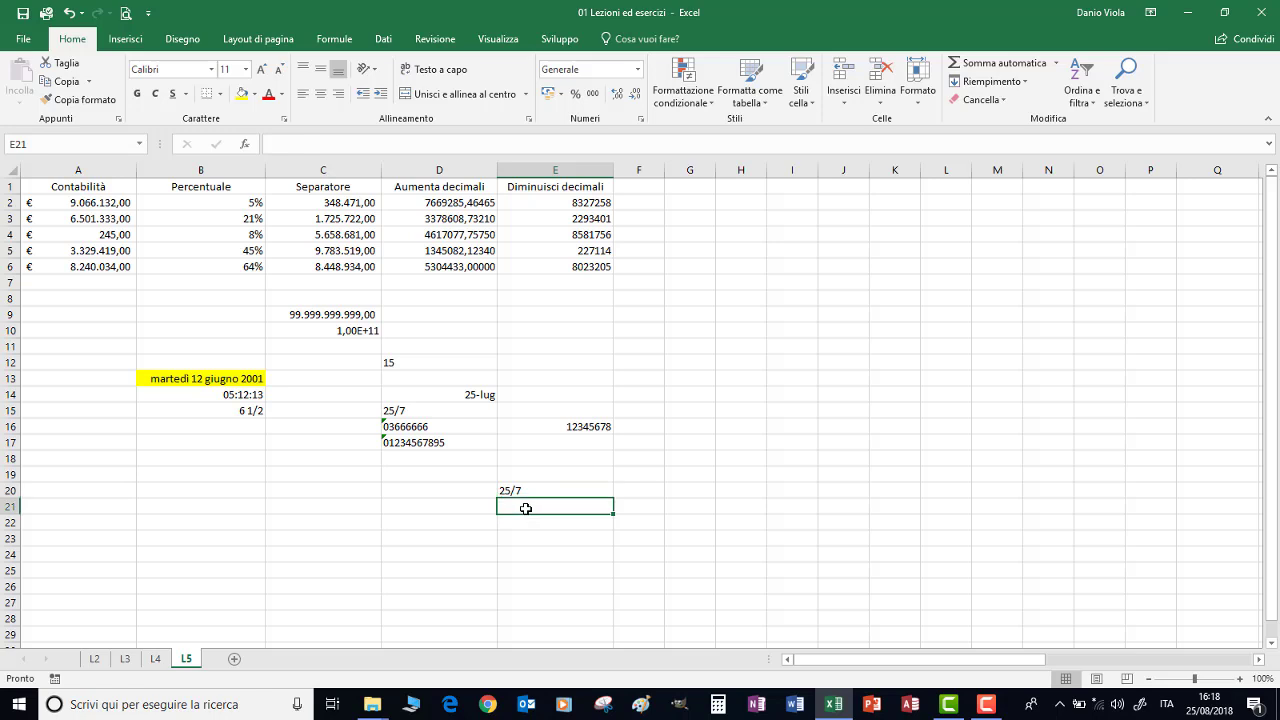
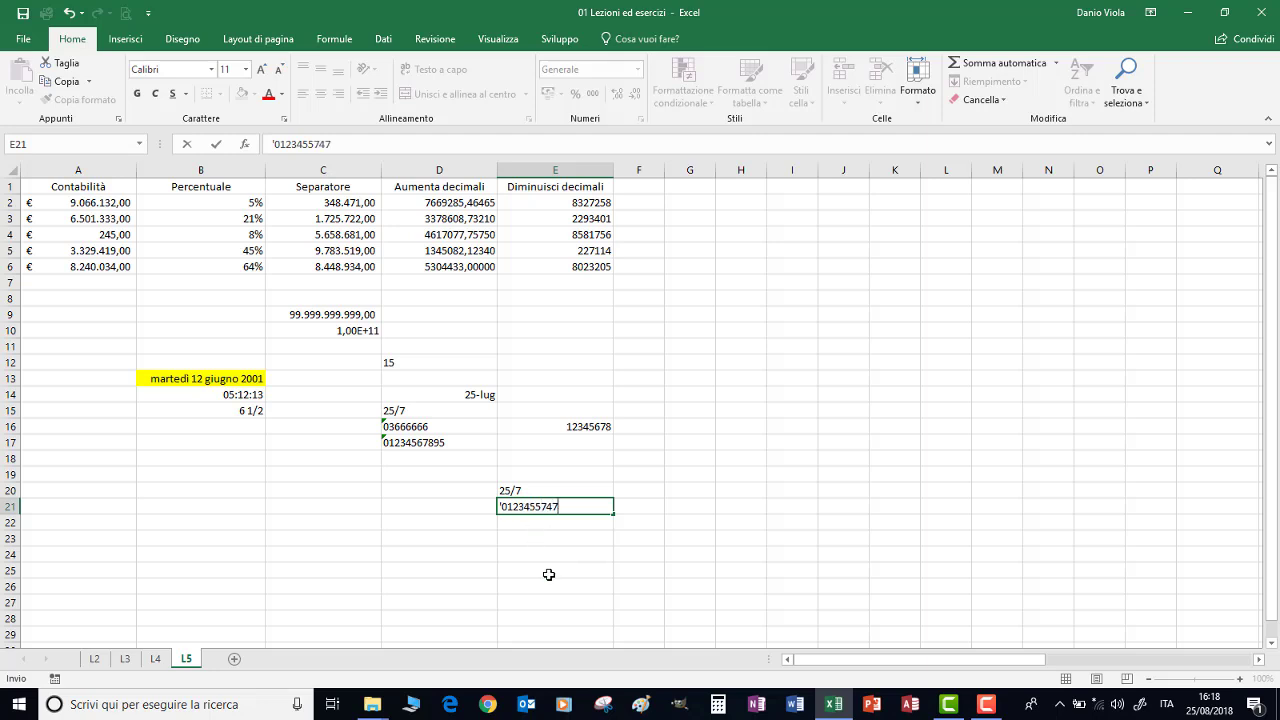
{"action": "left_click", "coordinate": [543, 568]}
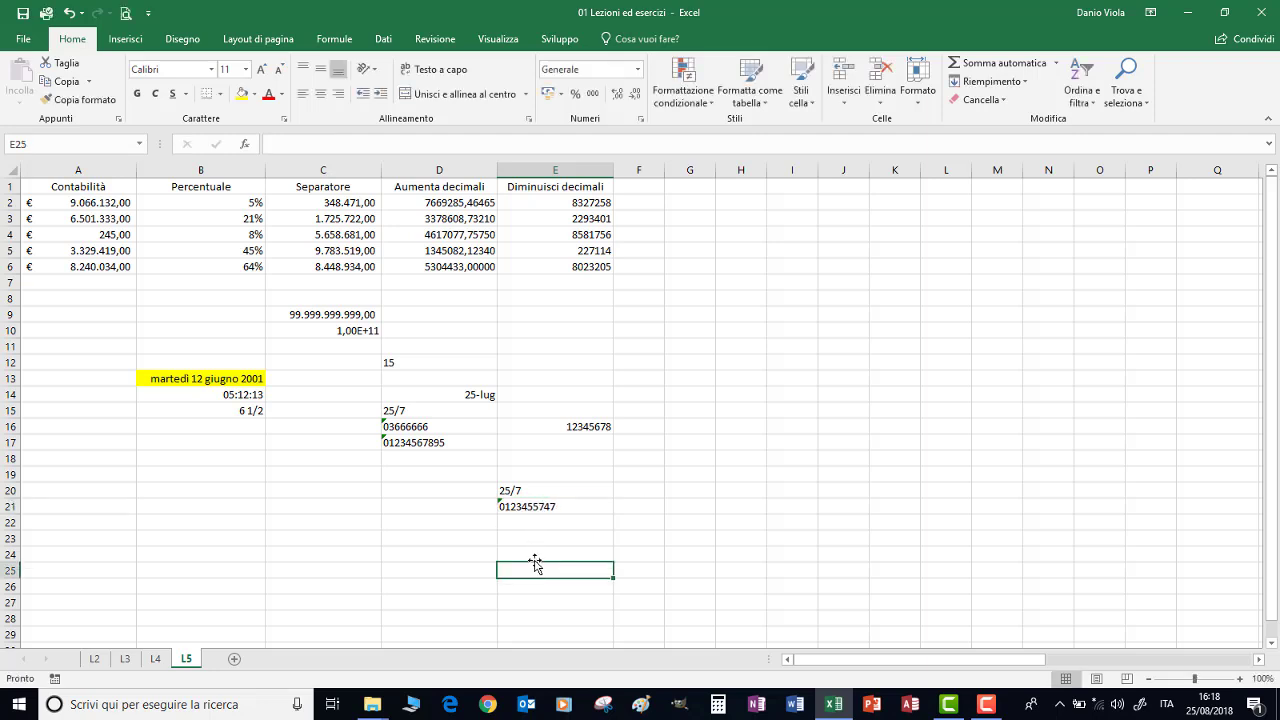
{"action": "left_click", "coordinate": [529, 506]}
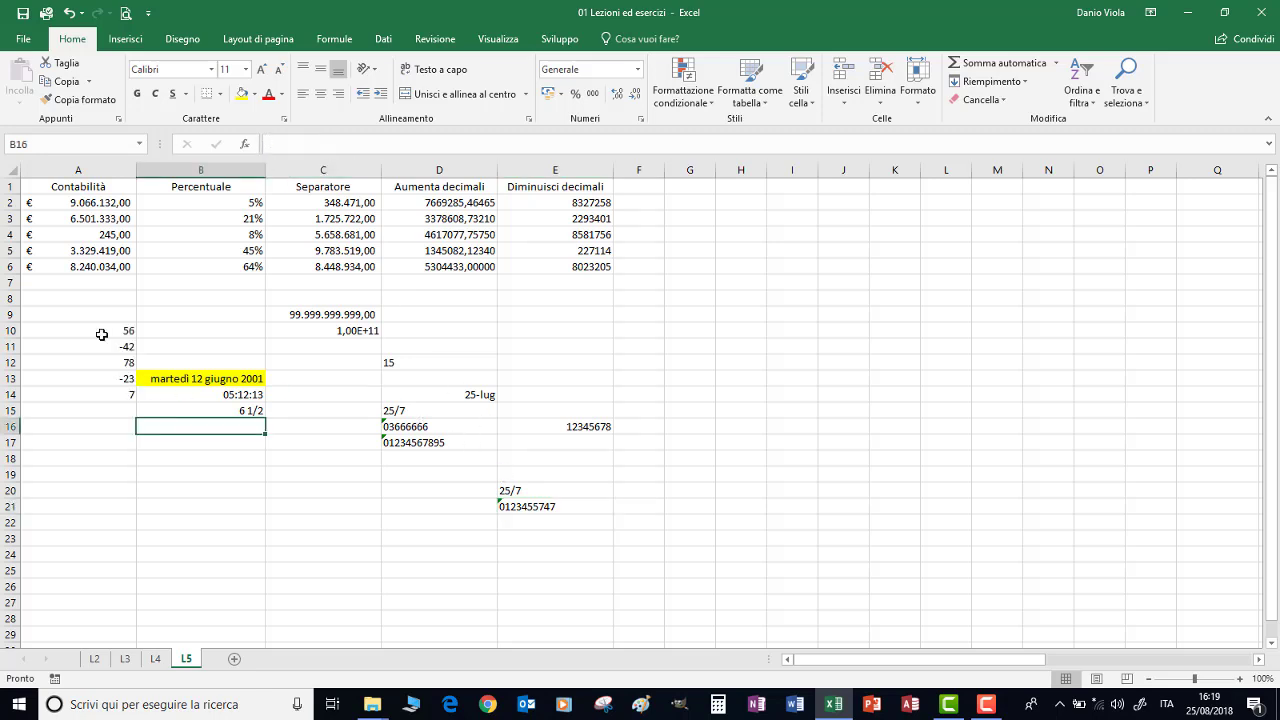
Format A10:A14 as euro currency with red negatives, then reopen and cancel the format dialog
{"action": "left_click_drag", "start_coordinate": [104, 332], "coordinate": [118, 397]}
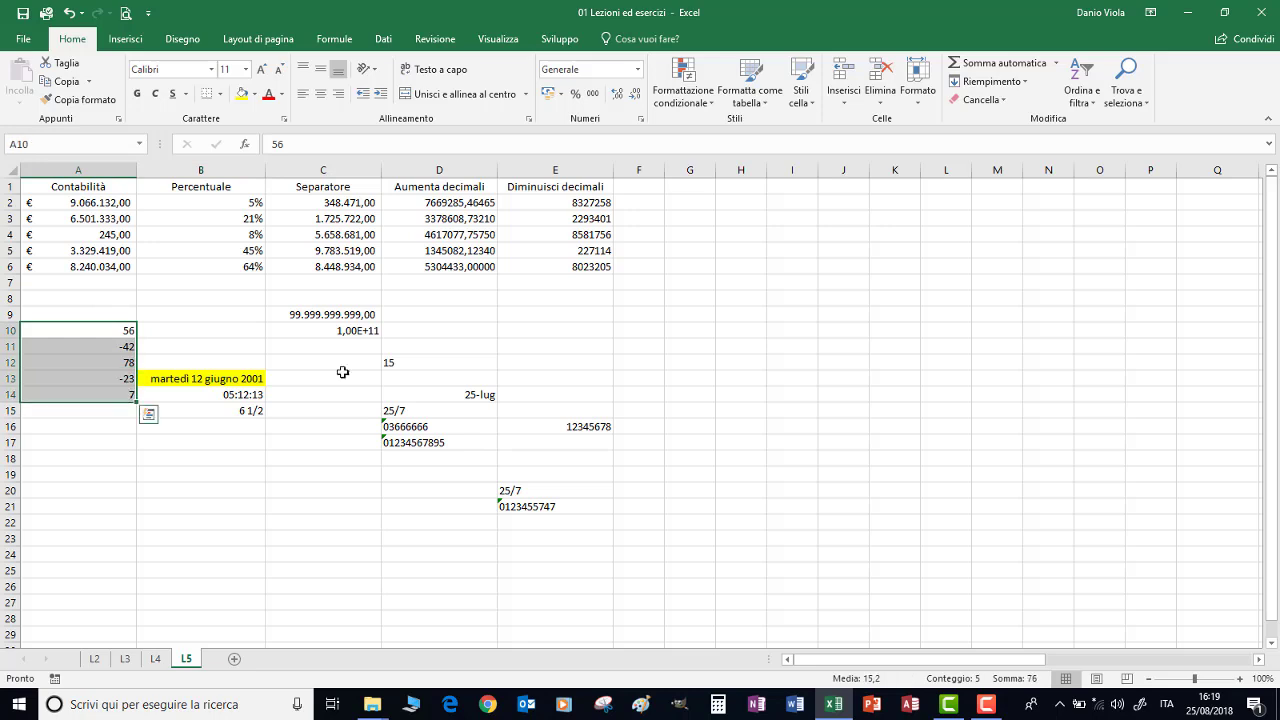
{"action": "left_click", "coordinate": [641, 120]}
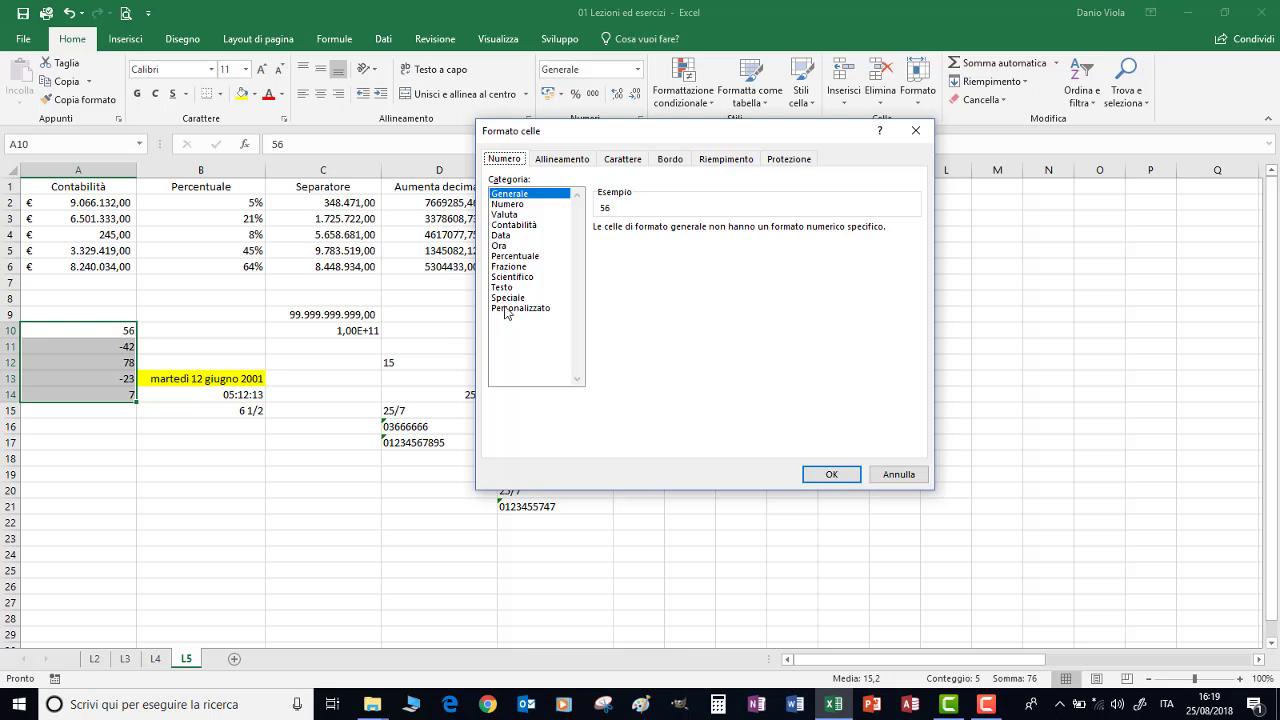
{"action": "left_click", "coordinate": [507, 312]}
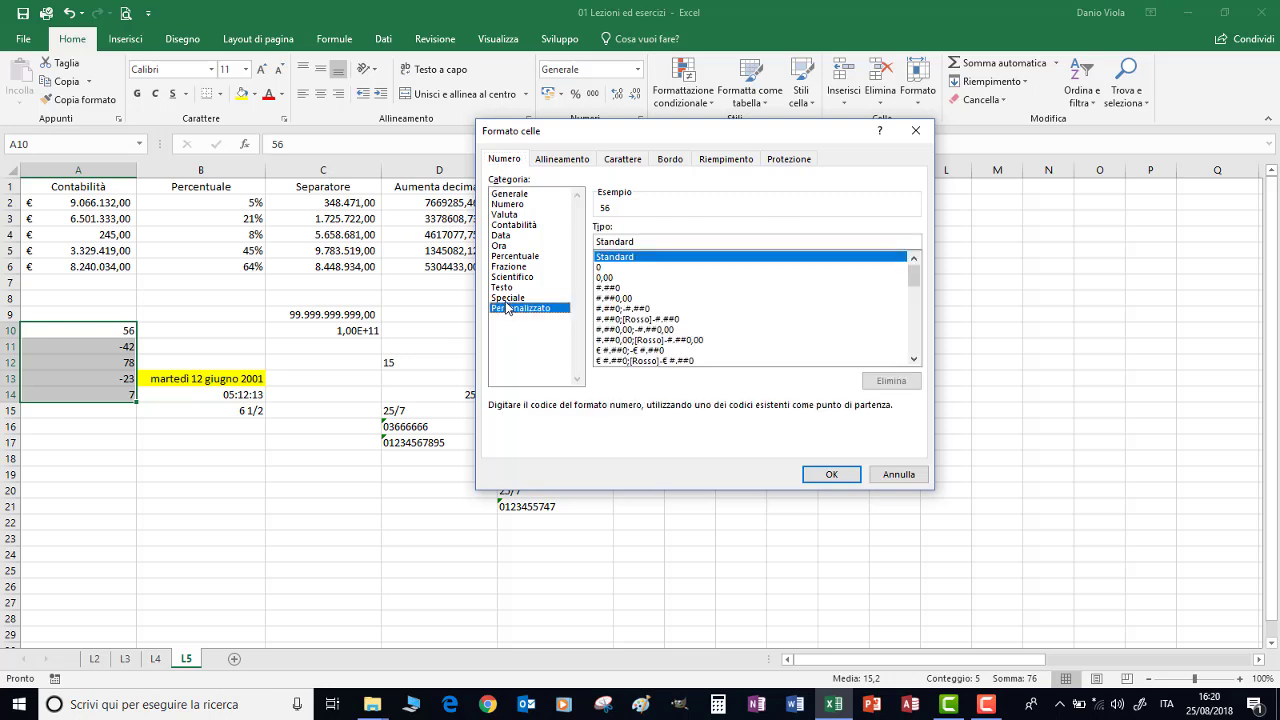
{"action": "left_click", "coordinate": [507, 299]}
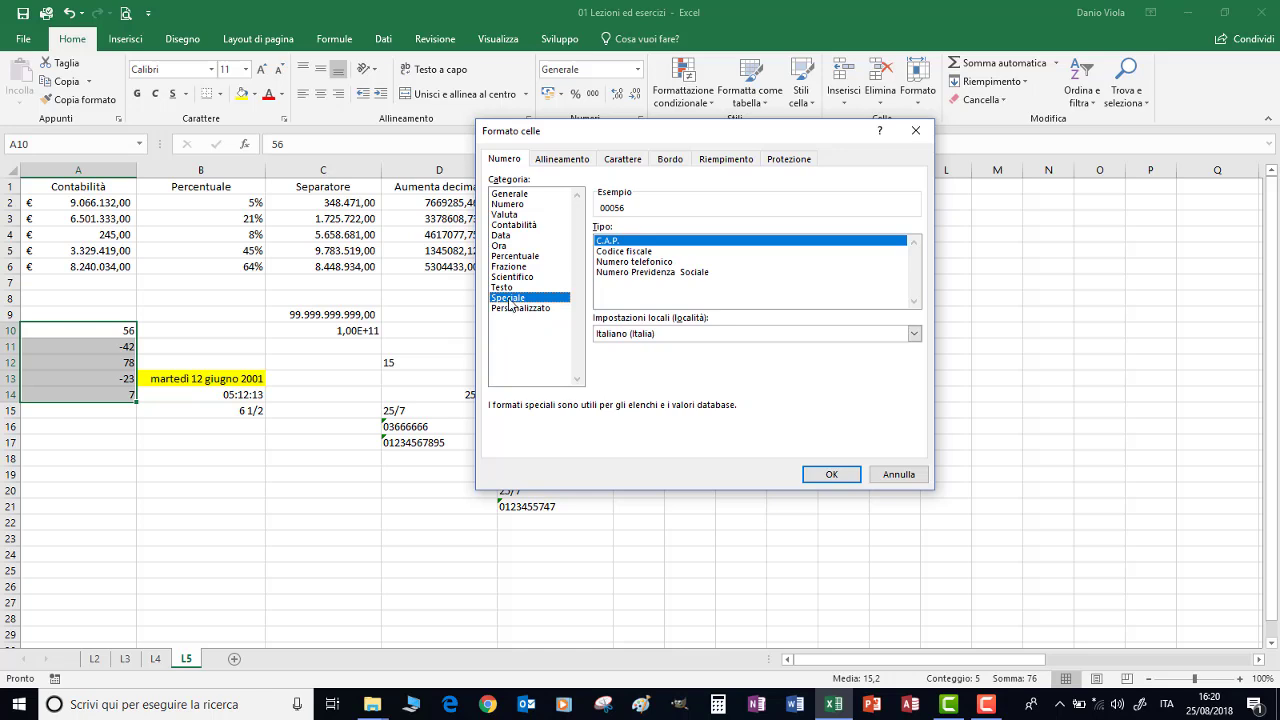
{"action": "left_click", "coordinate": [507, 215]}
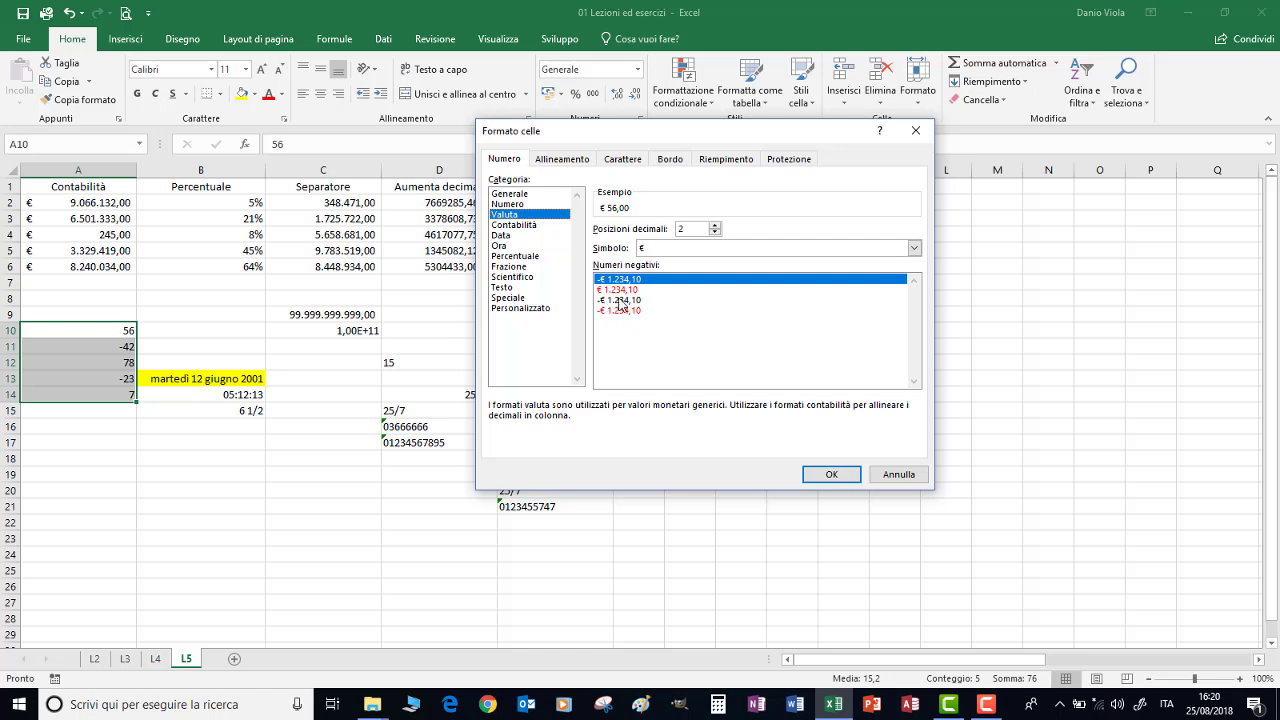
{"action": "left_click", "coordinate": [616, 290]}
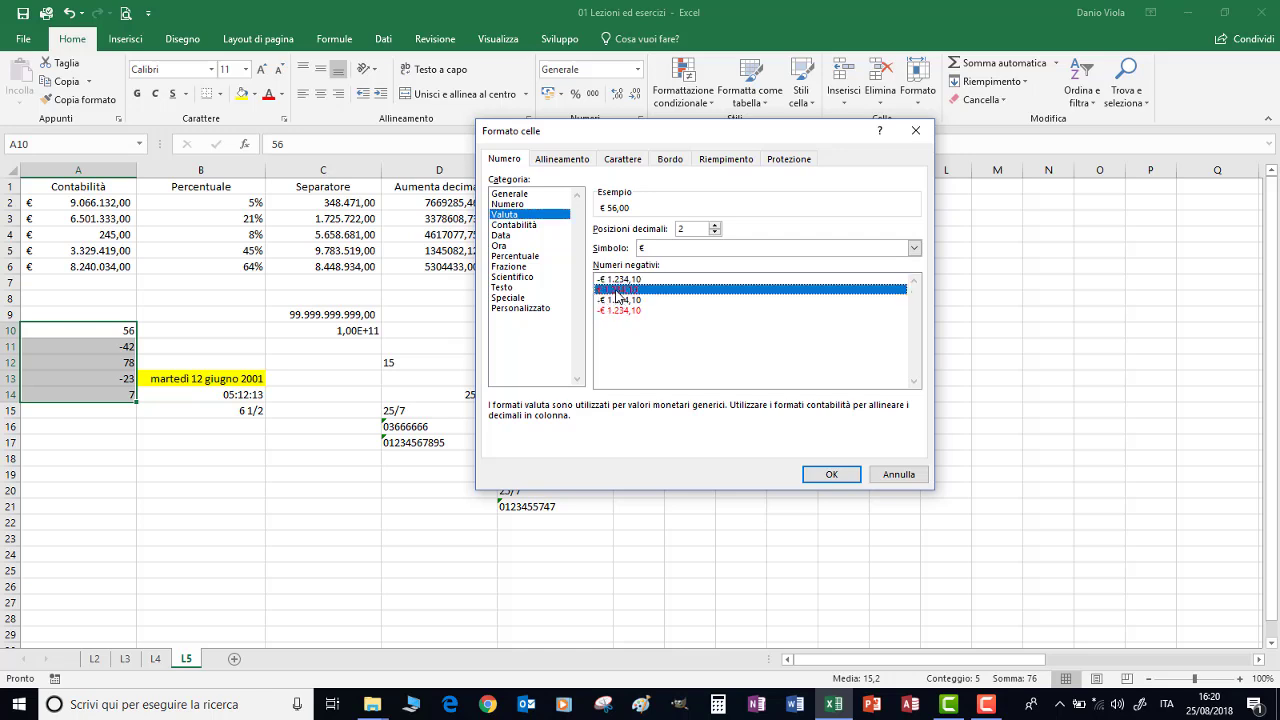
{"action": "left_click", "coordinate": [832, 476]}
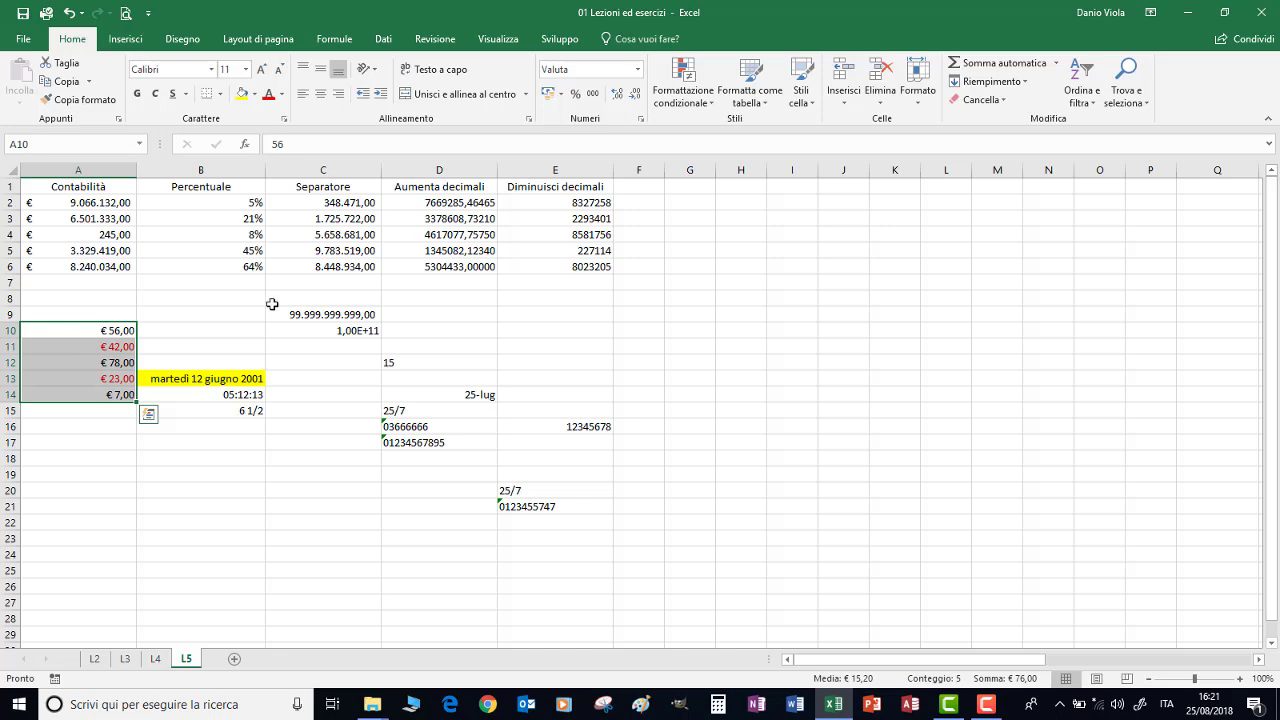
{"action": "left_click", "coordinate": [641, 119]}
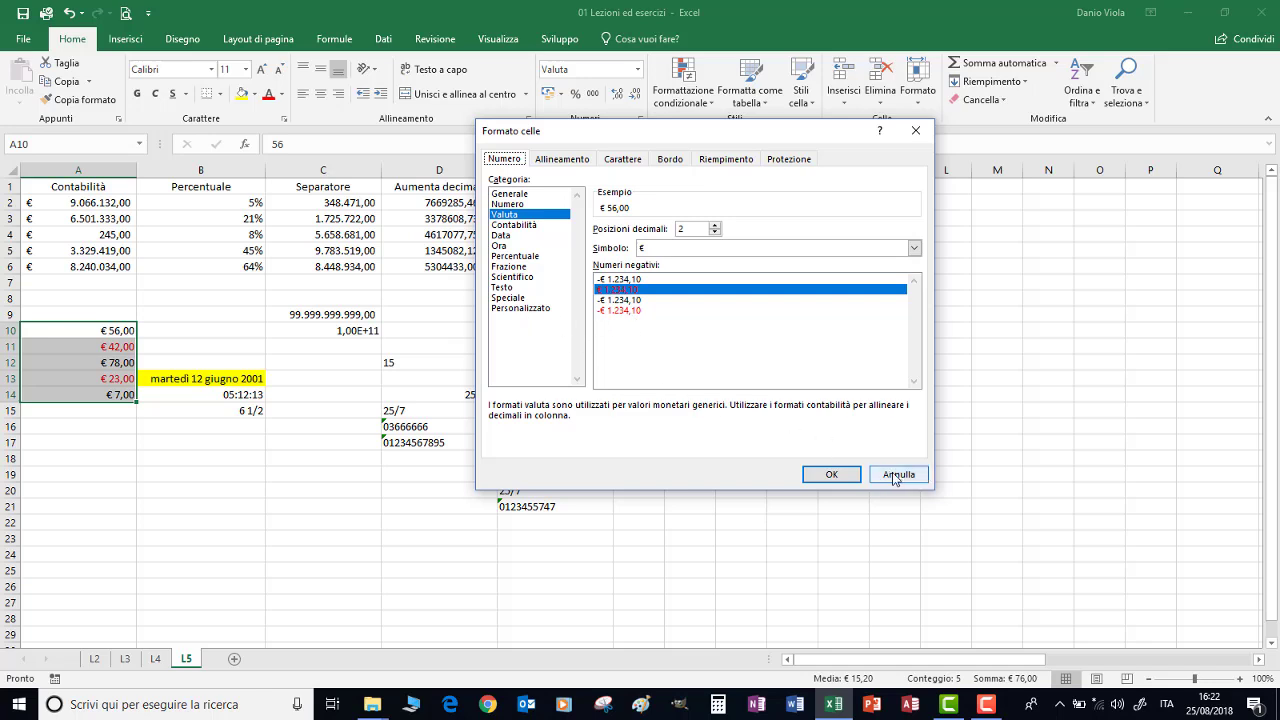
{"action": "left_click", "coordinate": [895, 476]}
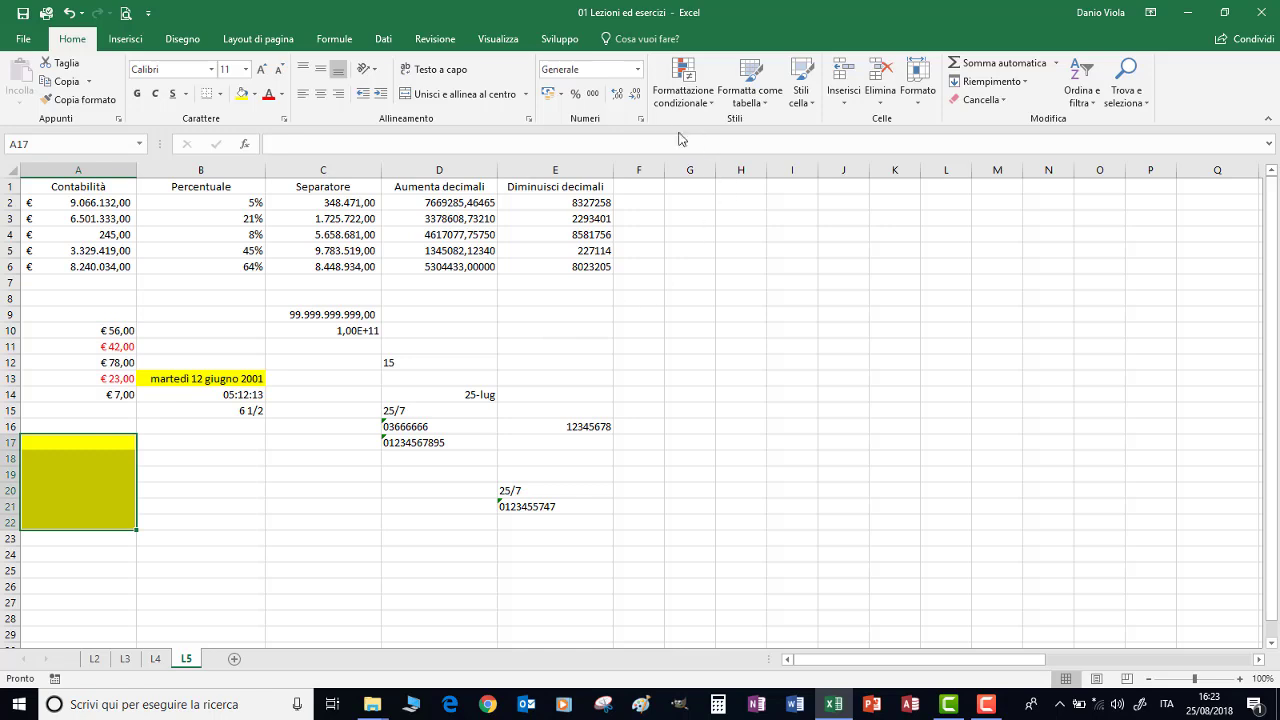
{"action": "left_click", "coordinate": [641, 119]}
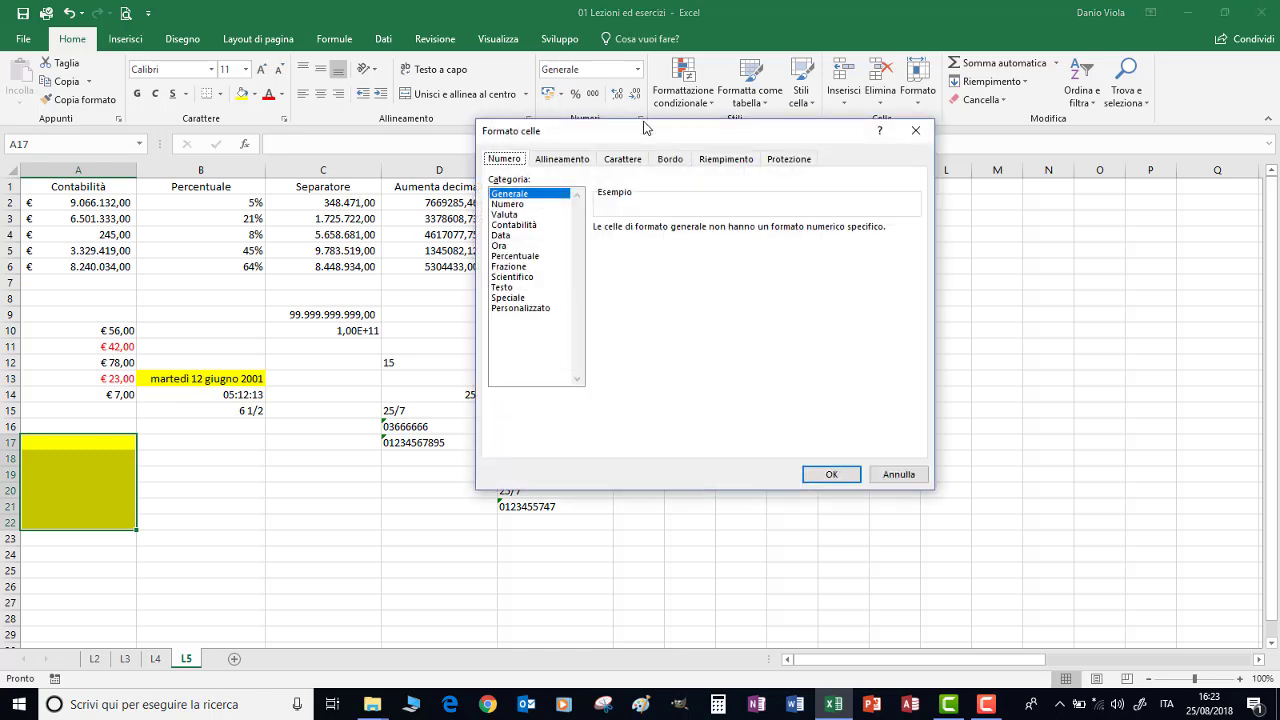
{"action": "left_click", "coordinate": [515, 298]}
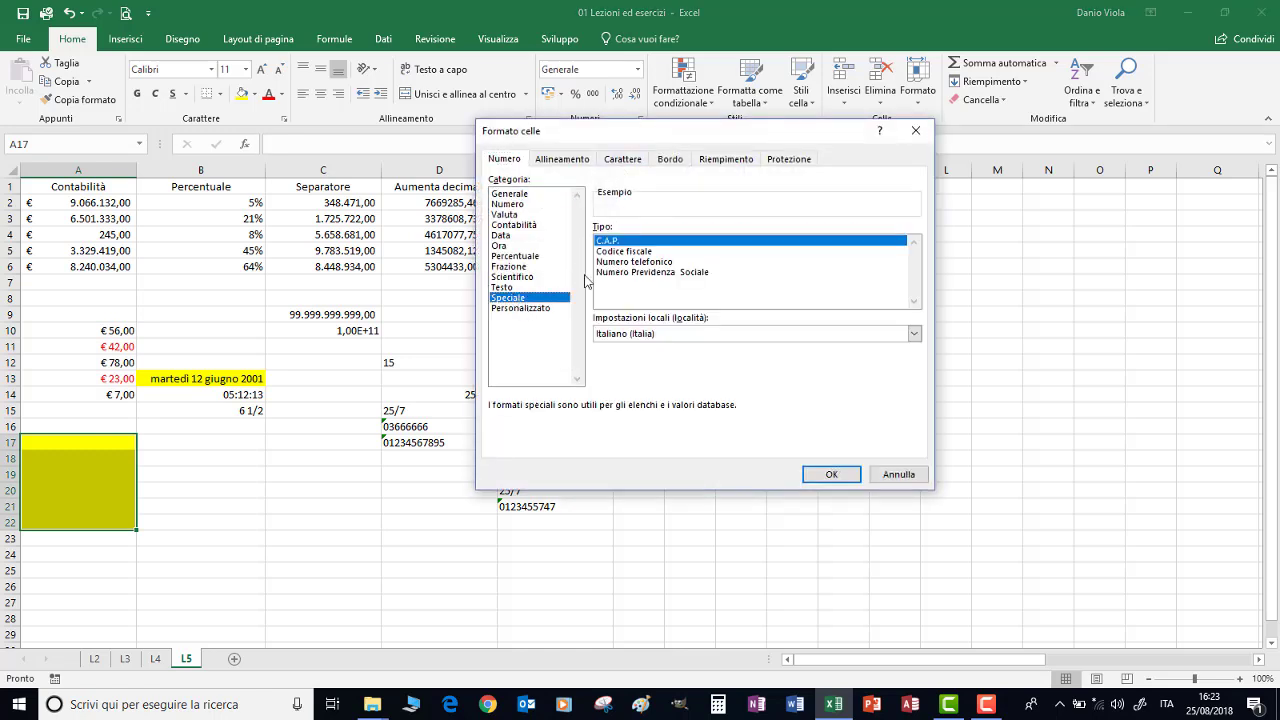
{"action": "left_click", "coordinate": [636, 252]}
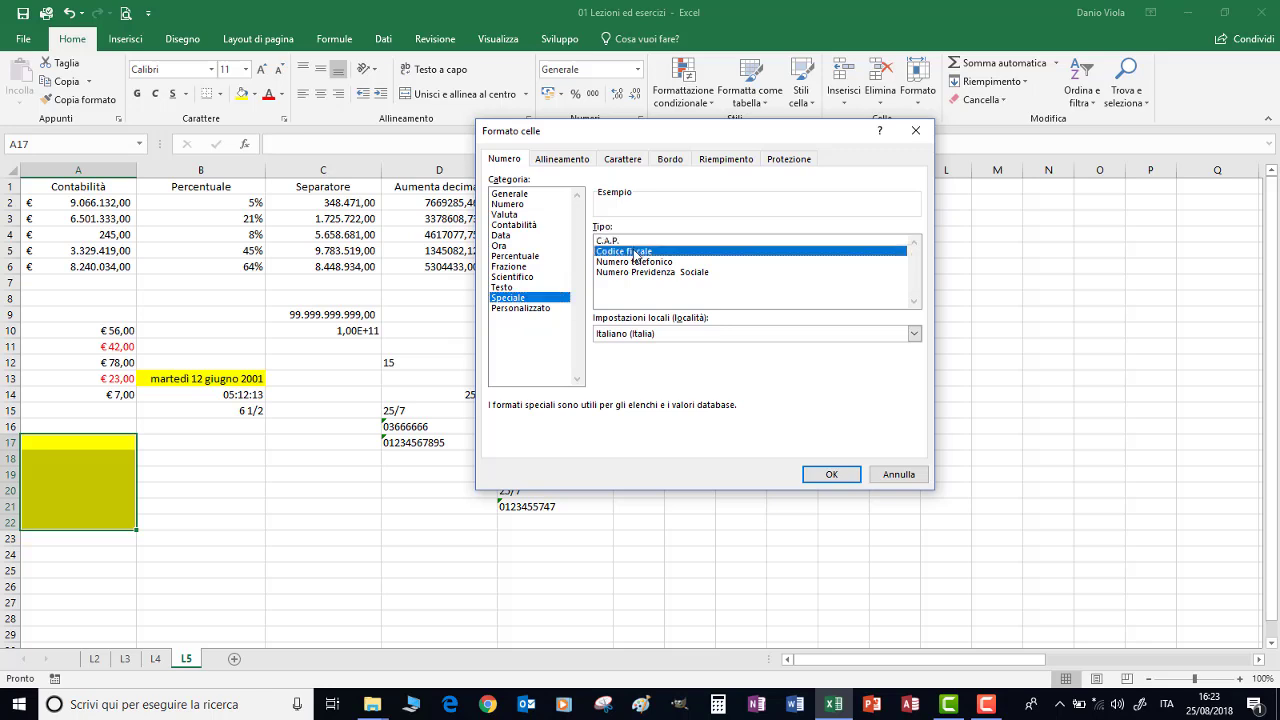
{"action": "left_click", "coordinate": [618, 241]}
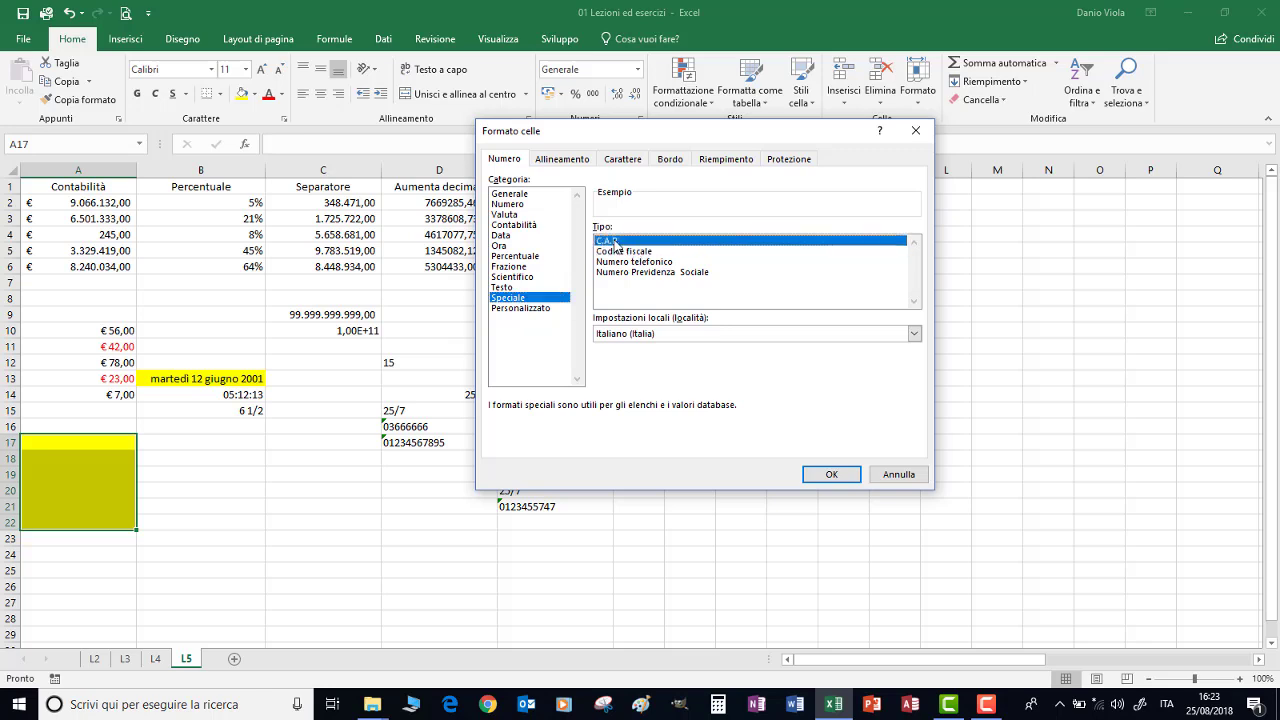
{"action": "left_click", "coordinate": [624, 252]}
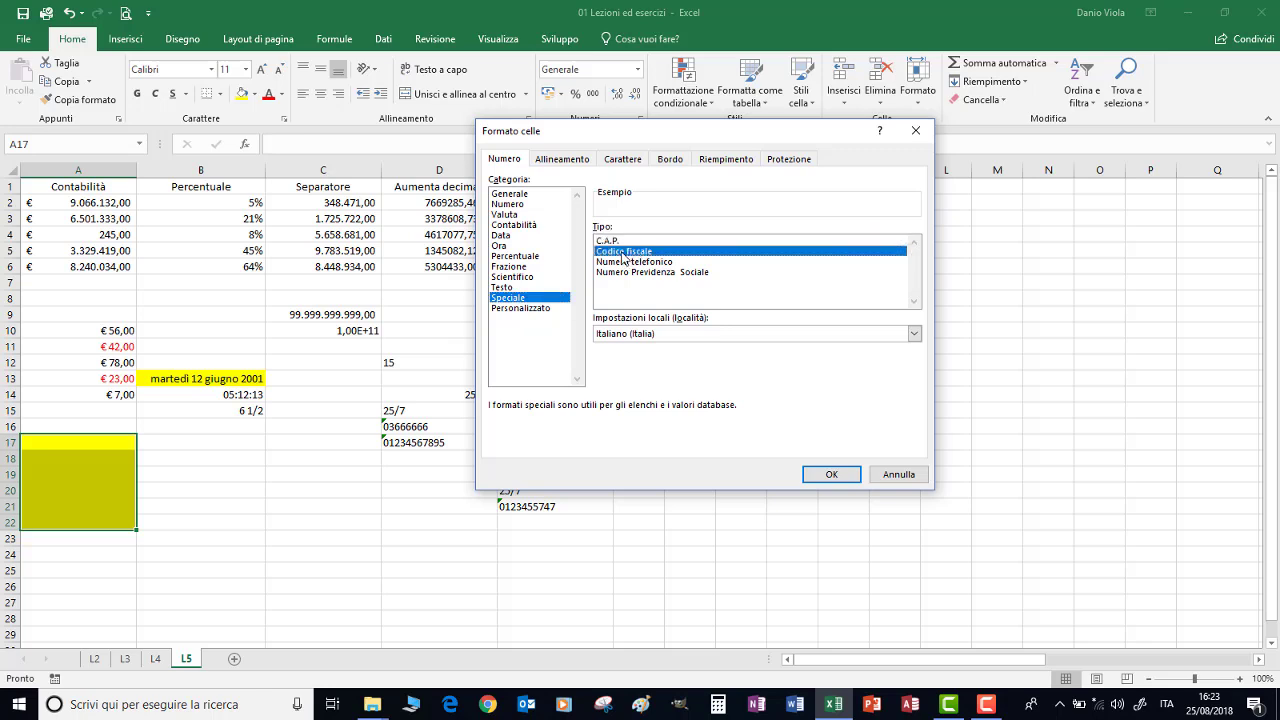
{"action": "left_click", "coordinate": [634, 263]}
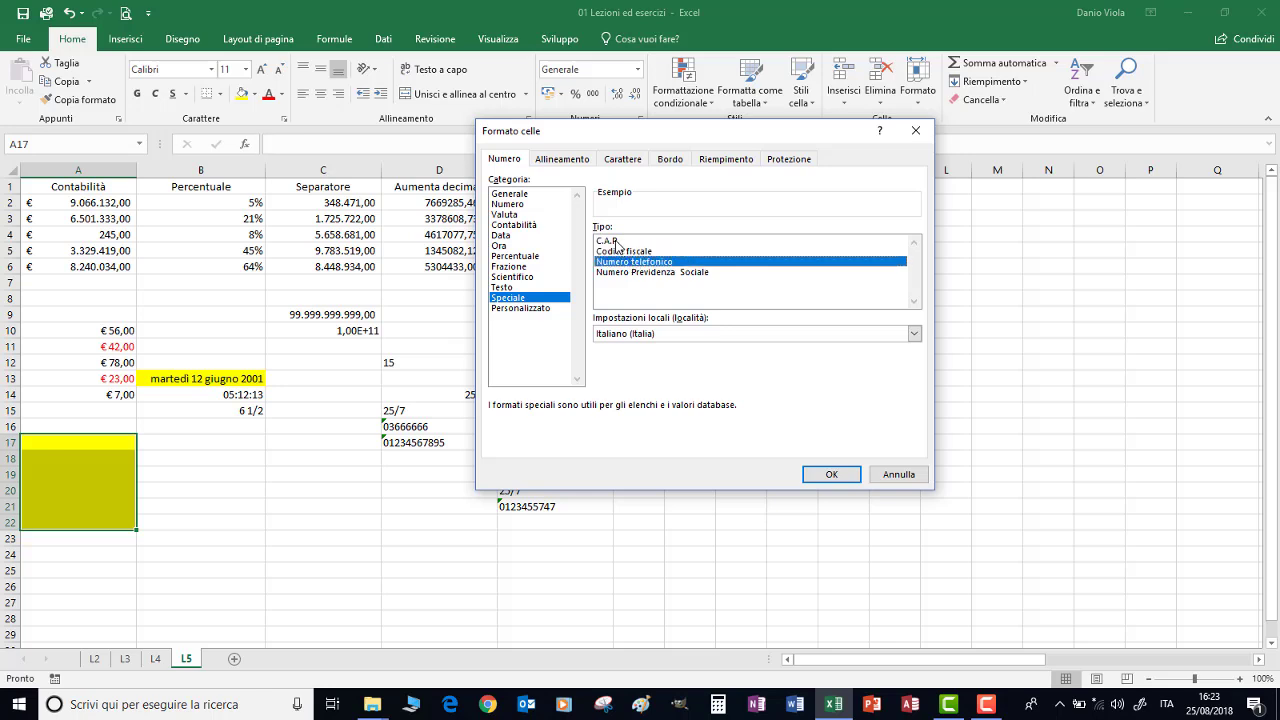
{"action": "left_click", "coordinate": [615, 242]}
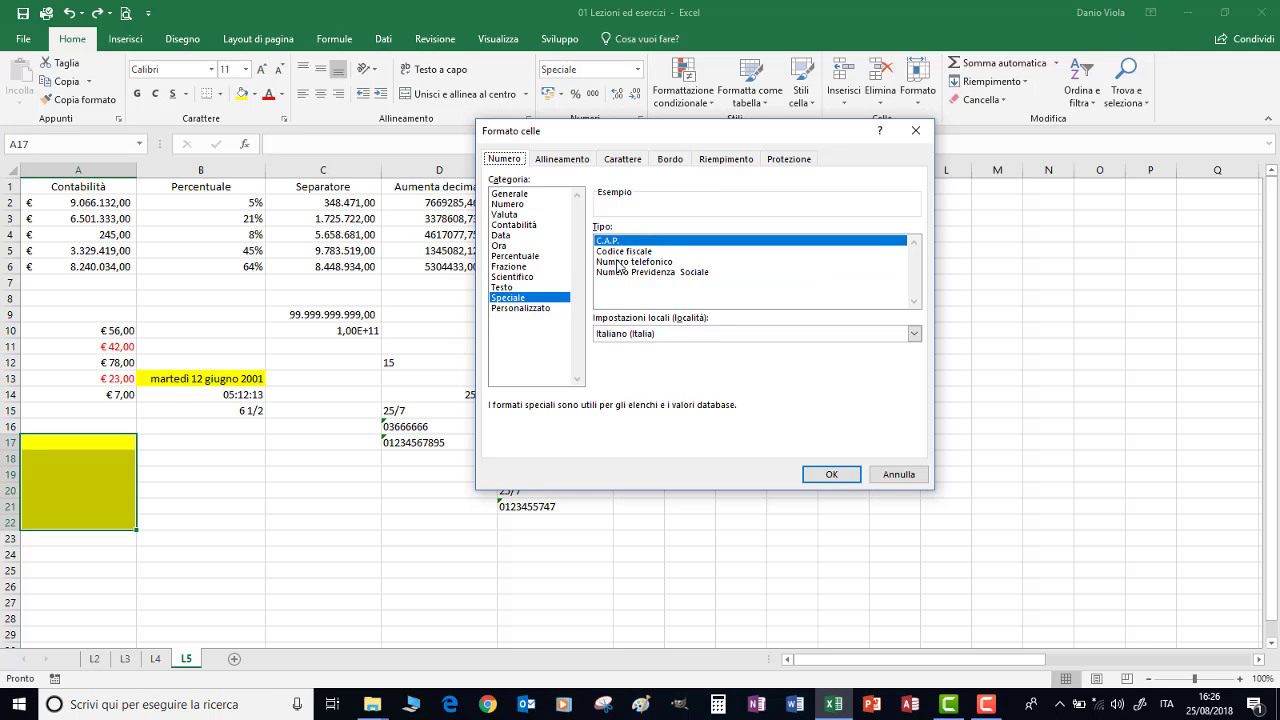
{"action": "left_click", "coordinate": [623, 263]}
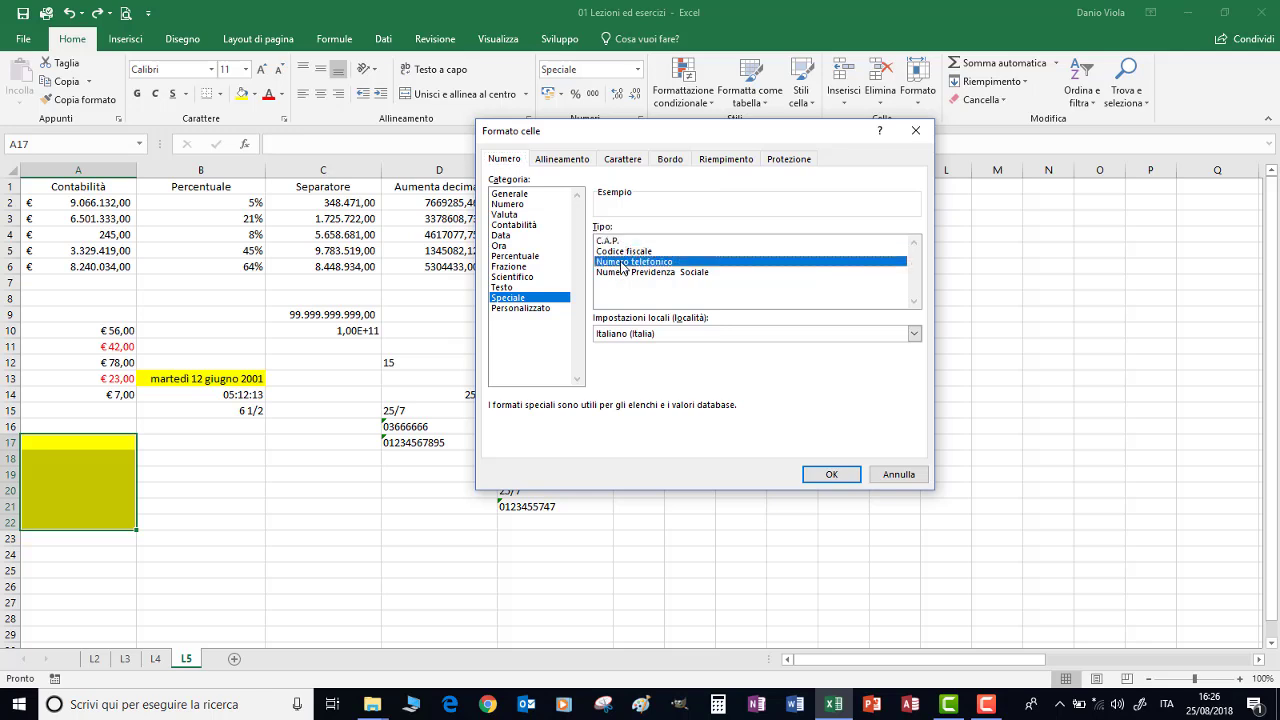
{"action": "left_click", "coordinate": [832, 476]}
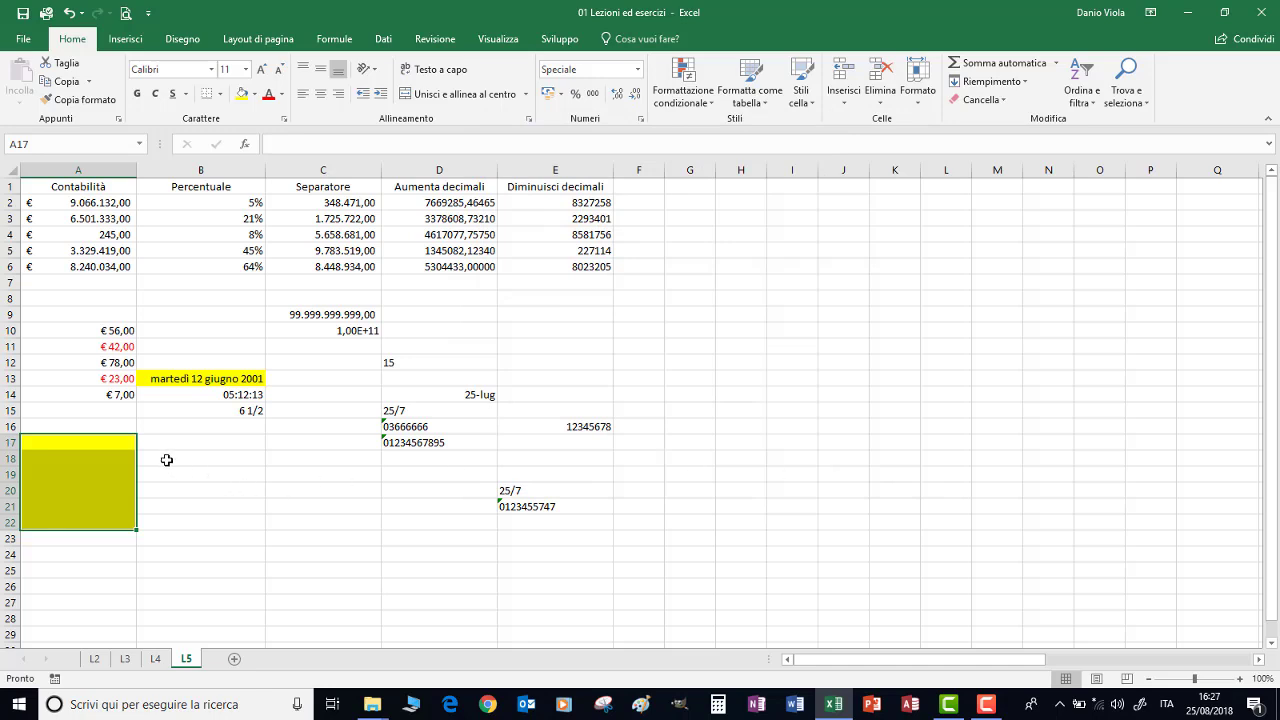
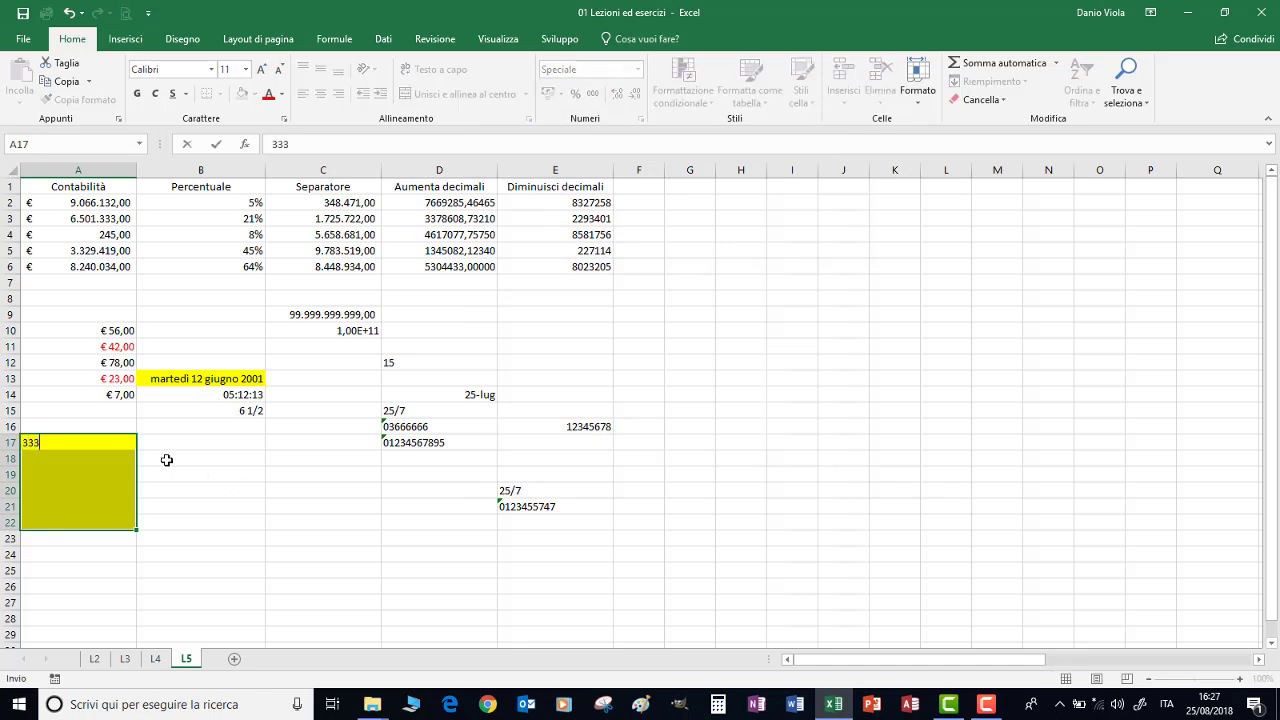
{"action": "key", "text": "Return"}
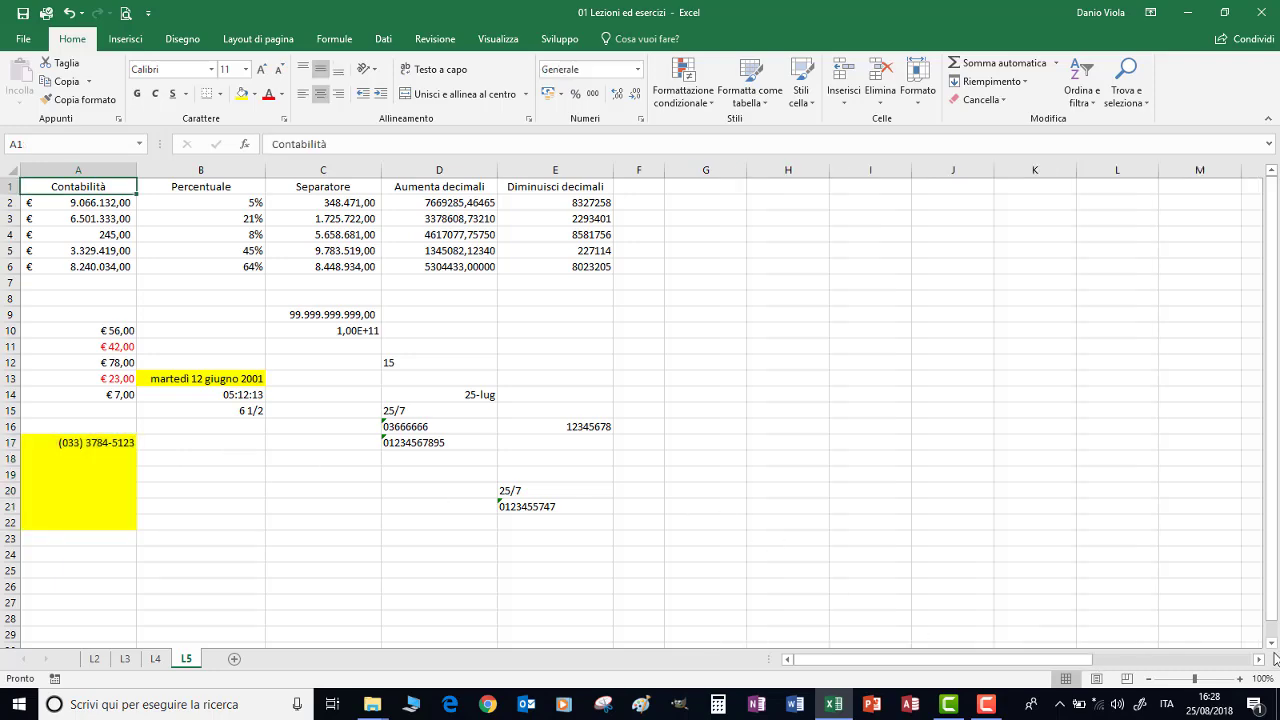
Autofill weekdays down G–J (Lun, lun, Lunedì, lunedì) and months Gen–Dic down column K
{"action": "left_click", "coordinate": [1259, 660]}
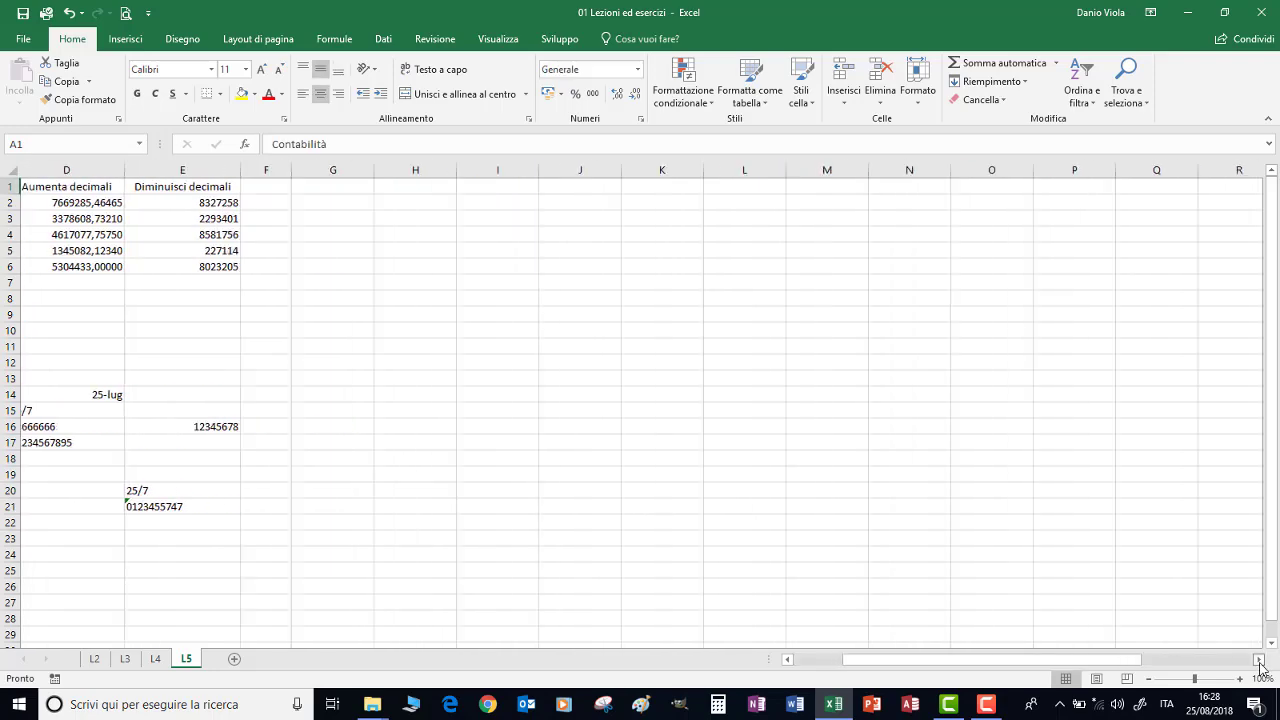
{"action": "left_click", "coordinate": [1259, 661]}
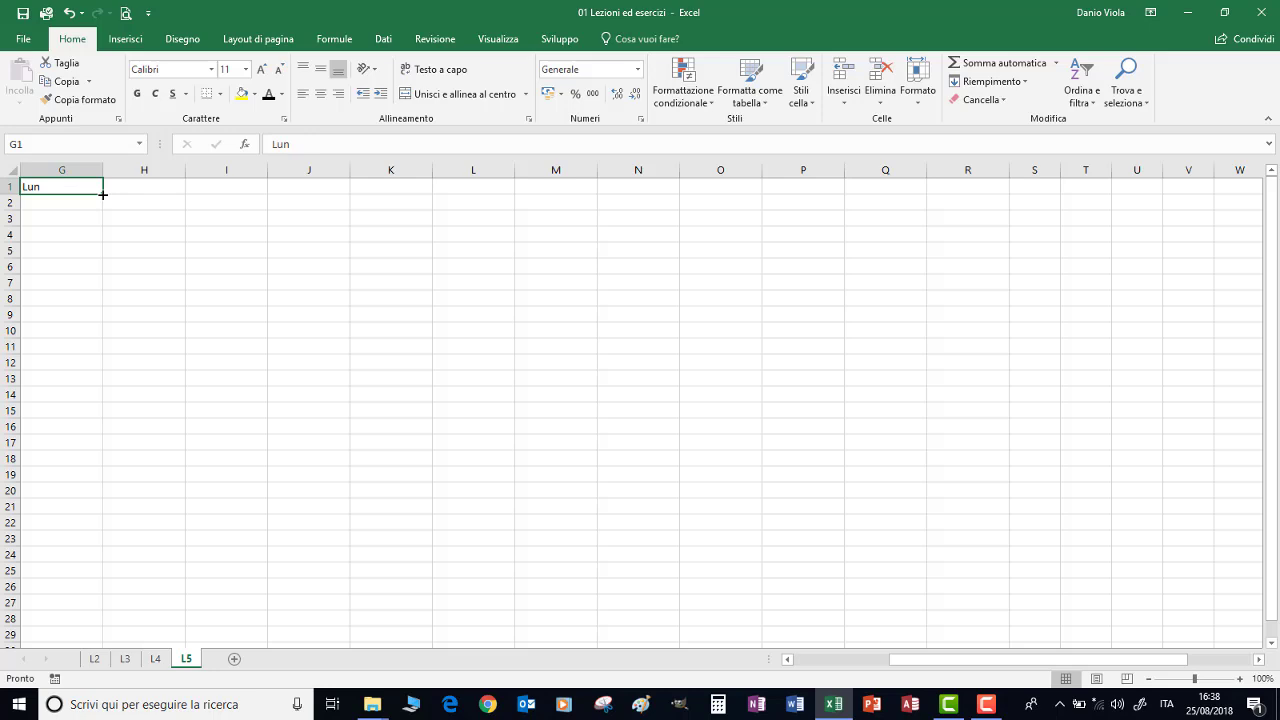
{"action": "left_click_drag", "start_coordinate": [102, 194], "coordinate": [99, 287]}
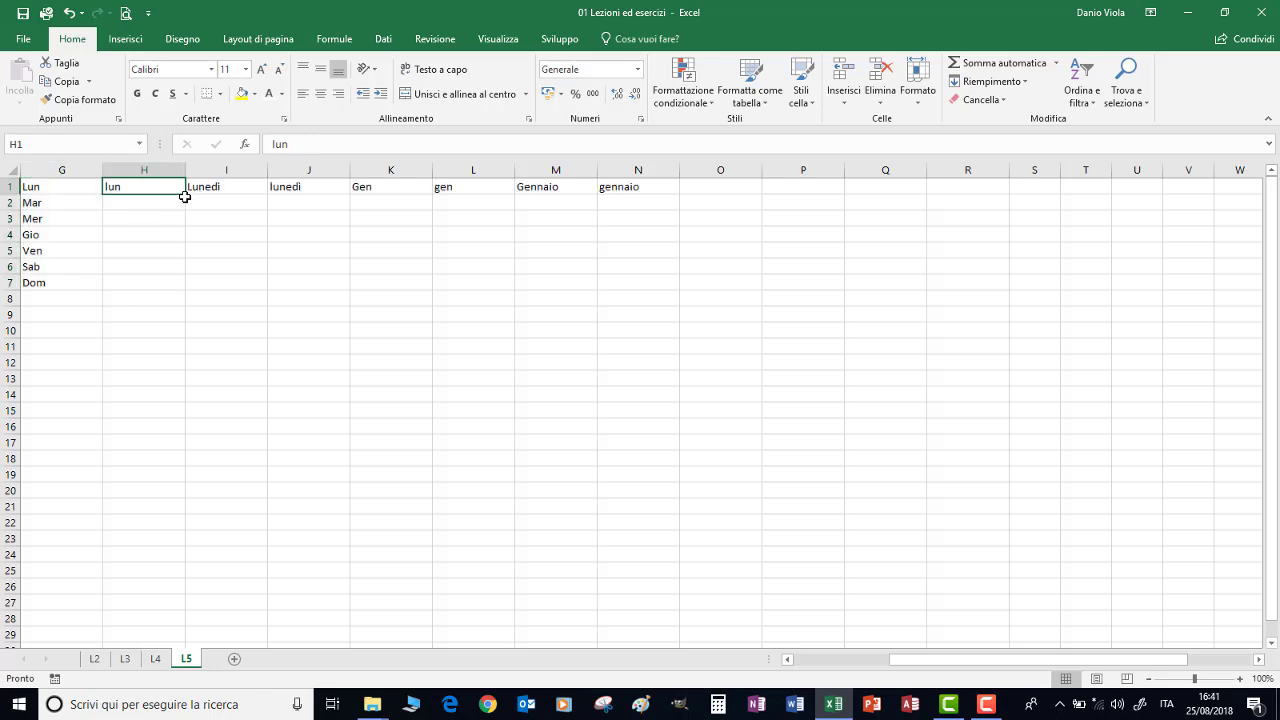
{"action": "left_click_drag", "start_coordinate": [185, 193], "coordinate": [189, 297]}
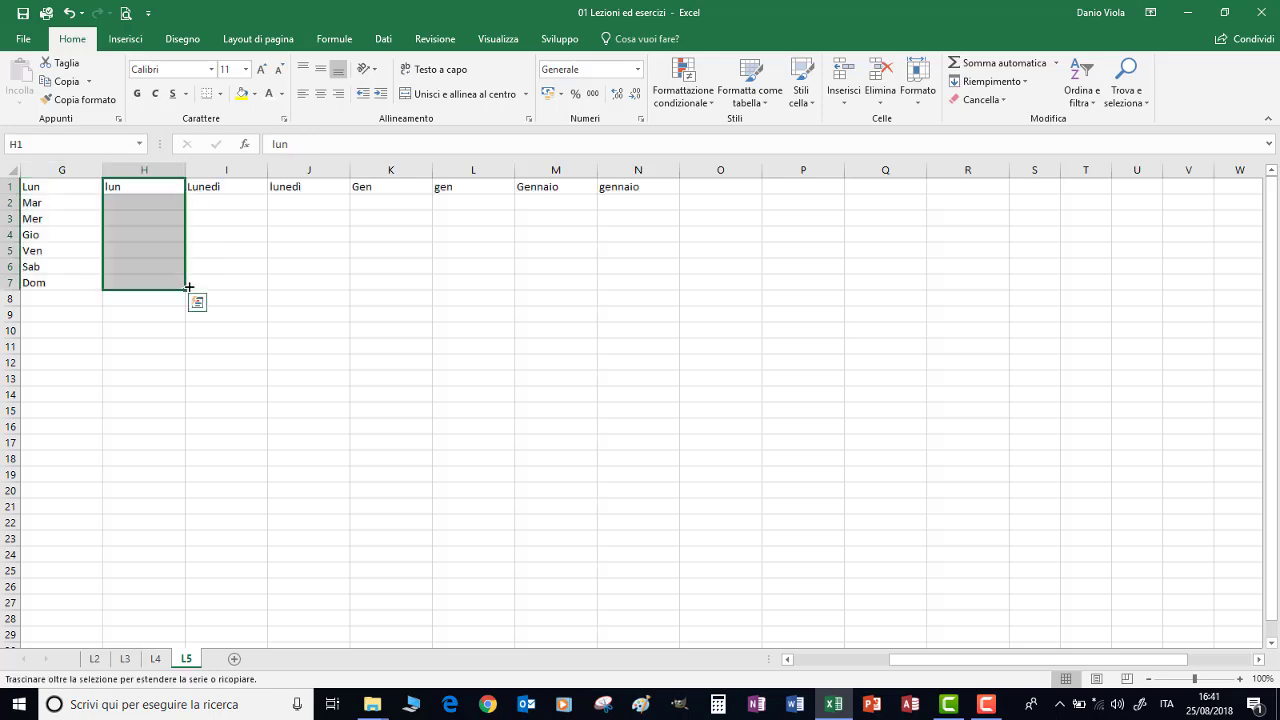
{"action": "left_click", "coordinate": [246, 188]}
{"action": "left_click_drag", "start_coordinate": [268, 194], "coordinate": [270, 297]}
{"action": "left_click", "coordinate": [320, 188]}
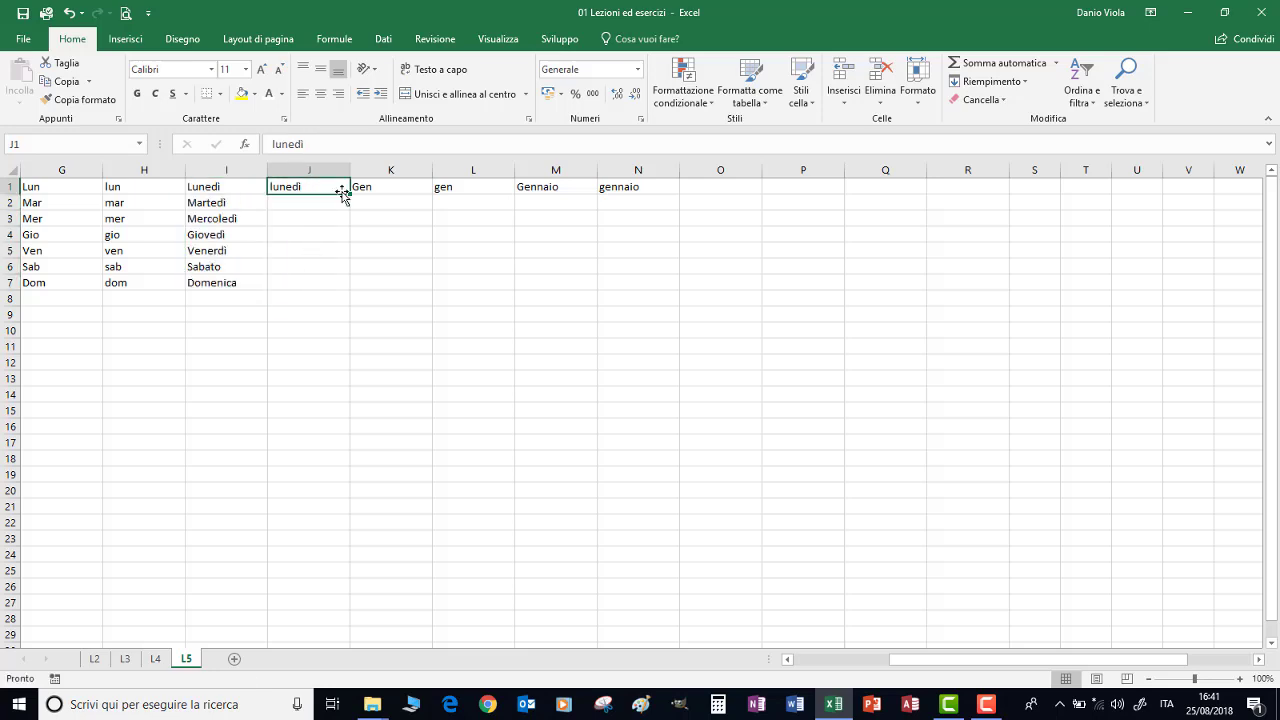
{"action": "left_click_drag", "start_coordinate": [350, 196], "coordinate": [353, 288]}
{"action": "left_click", "coordinate": [392, 188]}
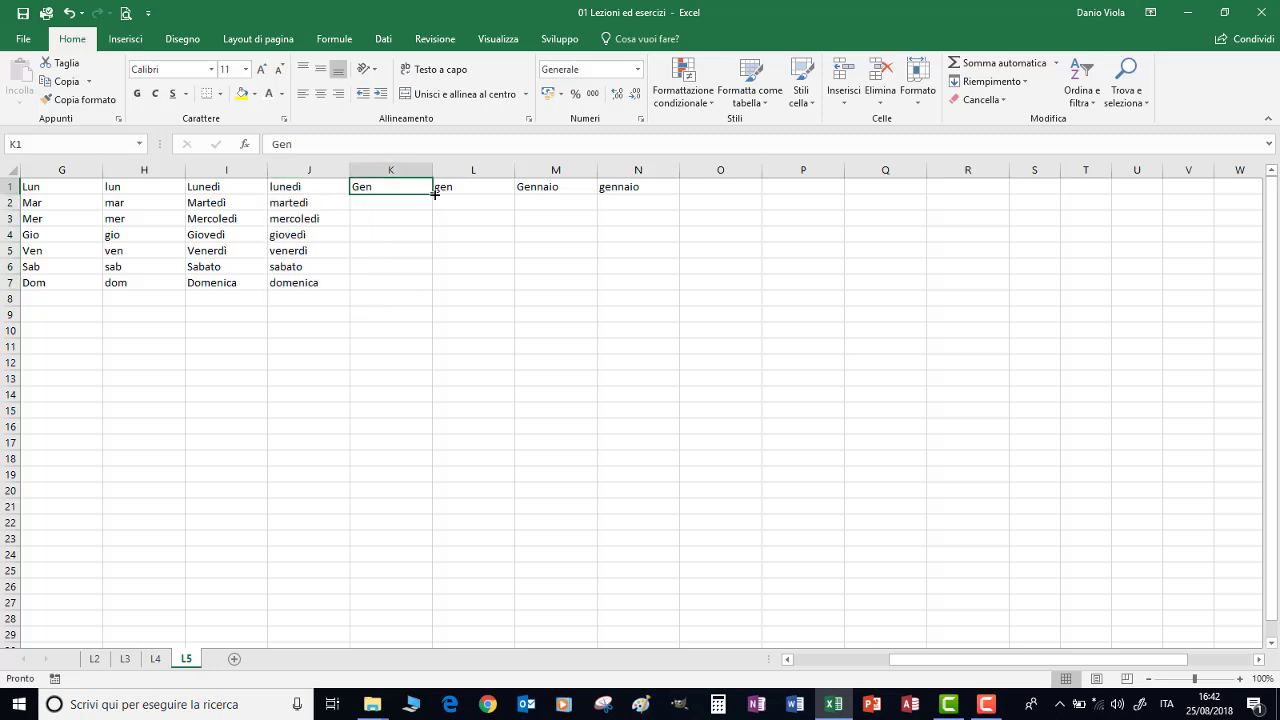
{"action": "left_click_drag", "start_coordinate": [432, 194], "coordinate": [425, 366]}
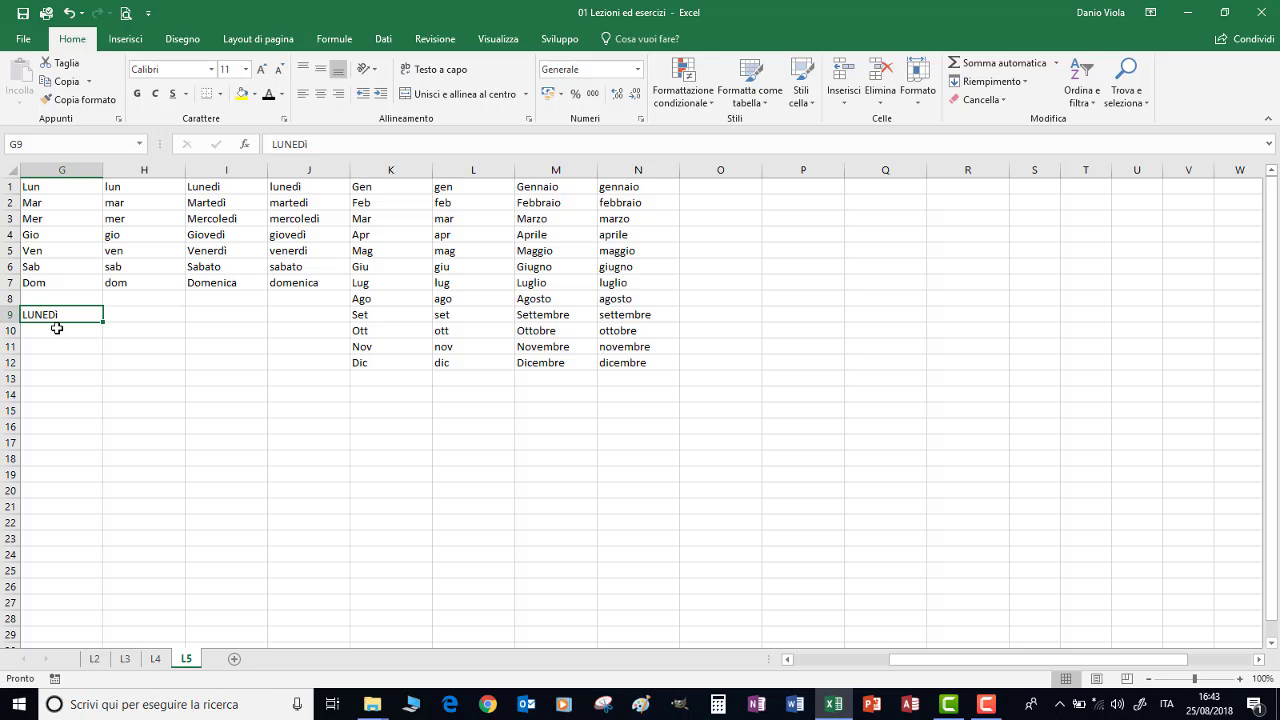
Fill LUNEDÌ down to DOMENICA in G9:G15, then test filling upward from MARTEDÌ
{"action": "left_click", "coordinate": [125, 40]}
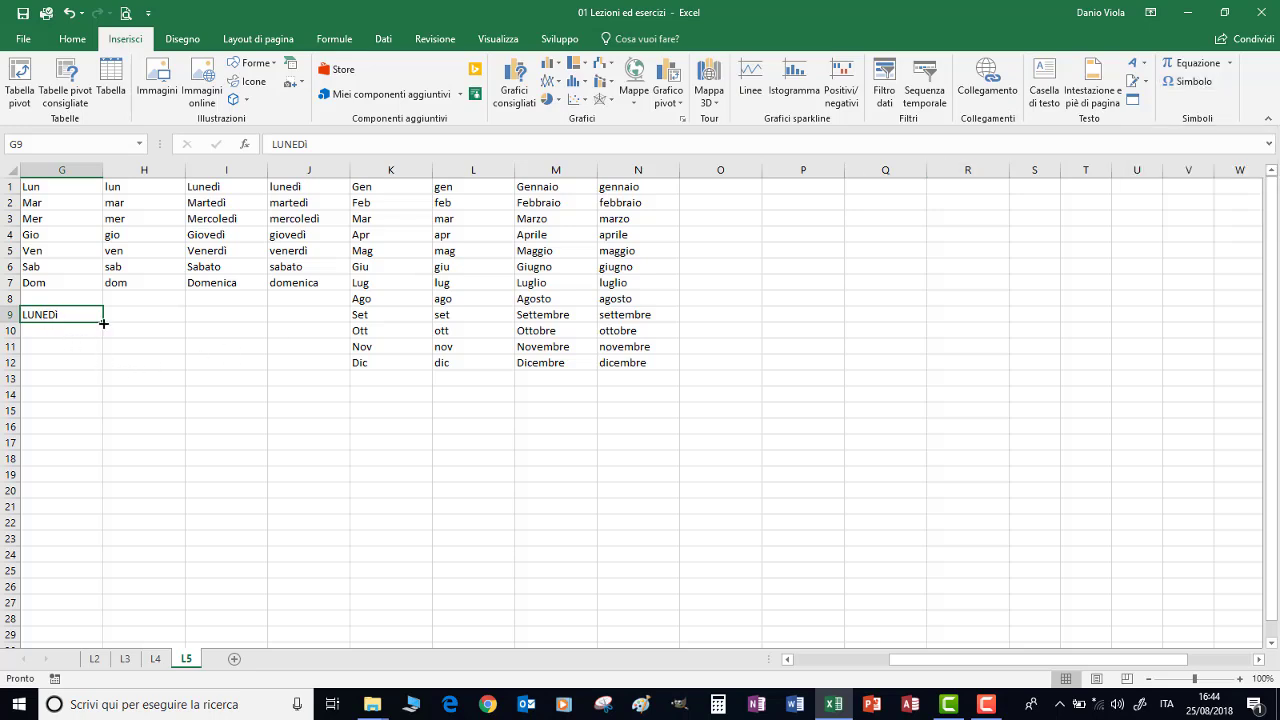
{"action": "left_click_drag", "start_coordinate": [103, 323], "coordinate": [95, 412]}
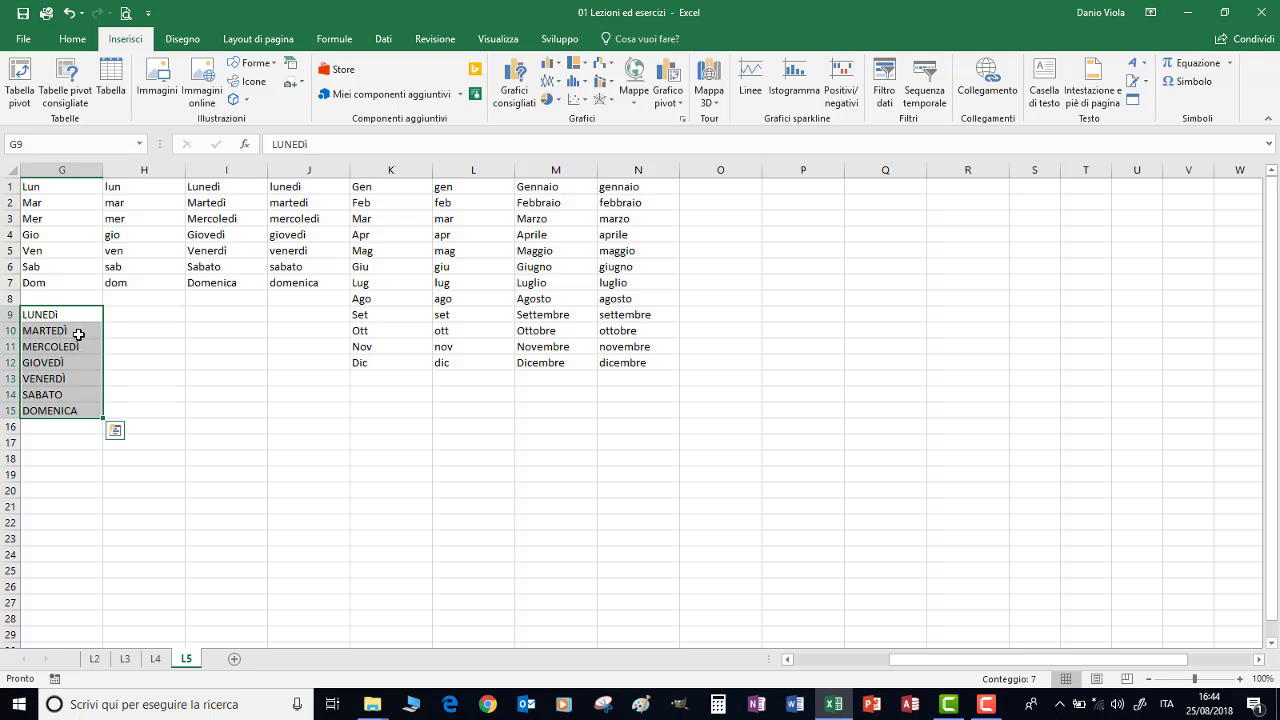
{"action": "left_click", "coordinate": [77, 331]}
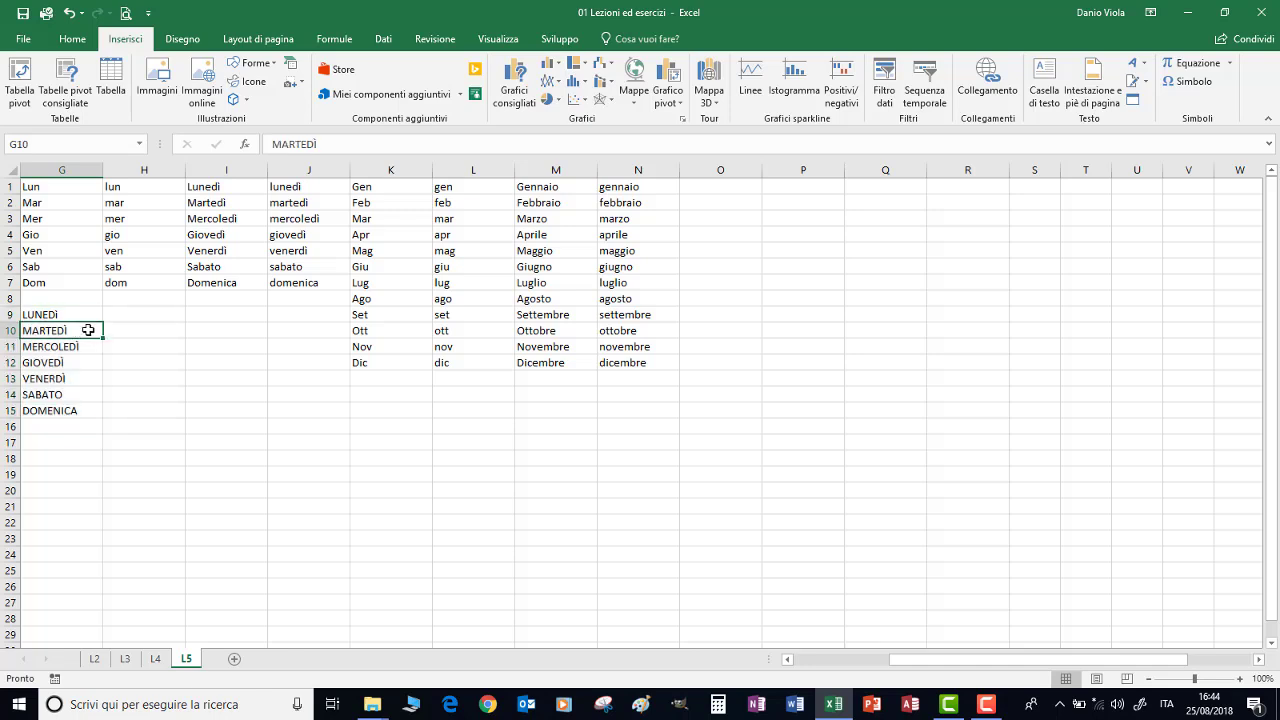
{"action": "left_click_drag", "start_coordinate": [102, 340], "coordinate": [103, 316]}
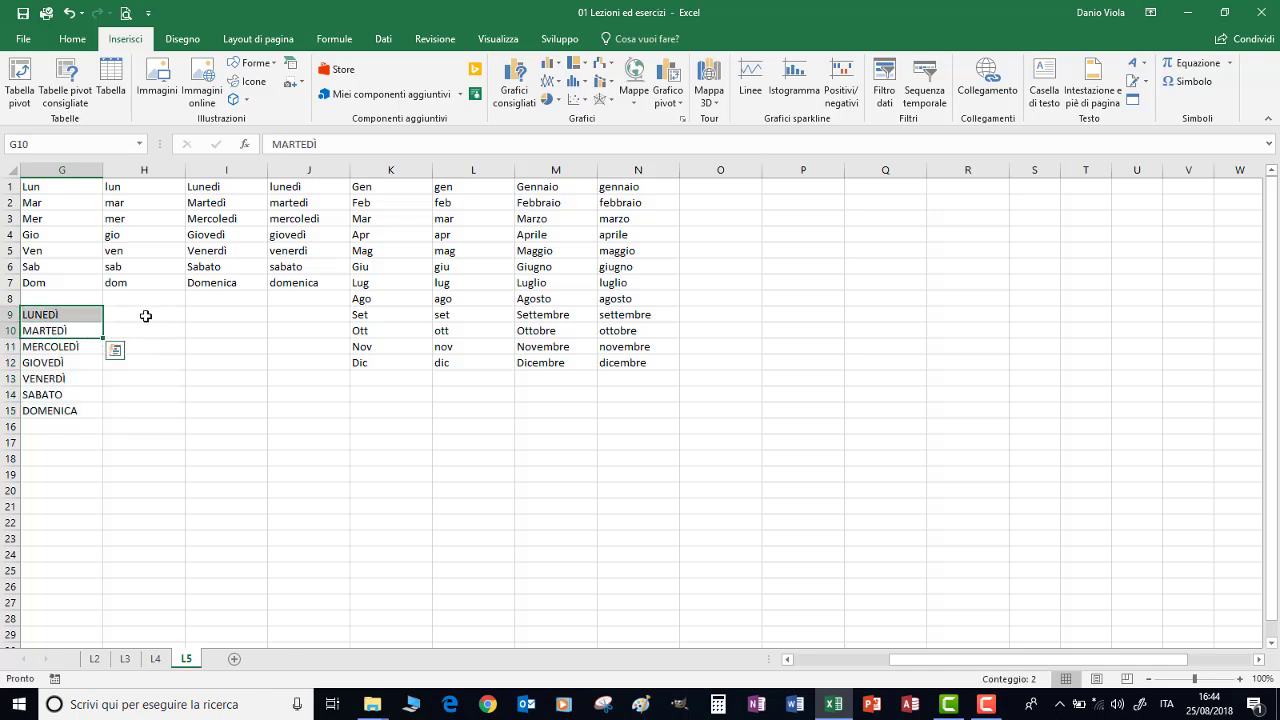
{"action": "left_click", "coordinate": [145, 315]}
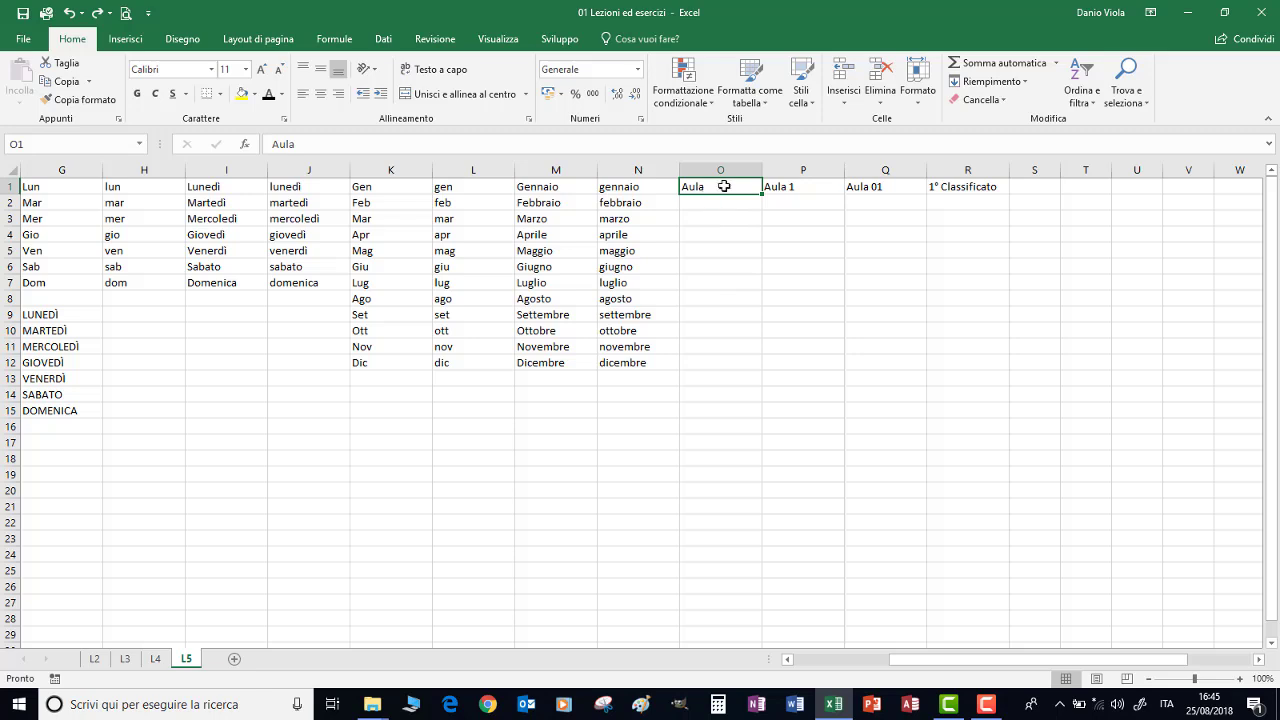
Fill Aula to O9, Aula 1–16, Aula 01–15 and 1°–14° Classificato, then select G9:R15
{"action": "left_click_drag", "start_coordinate": [763, 197], "coordinate": [766, 320]}
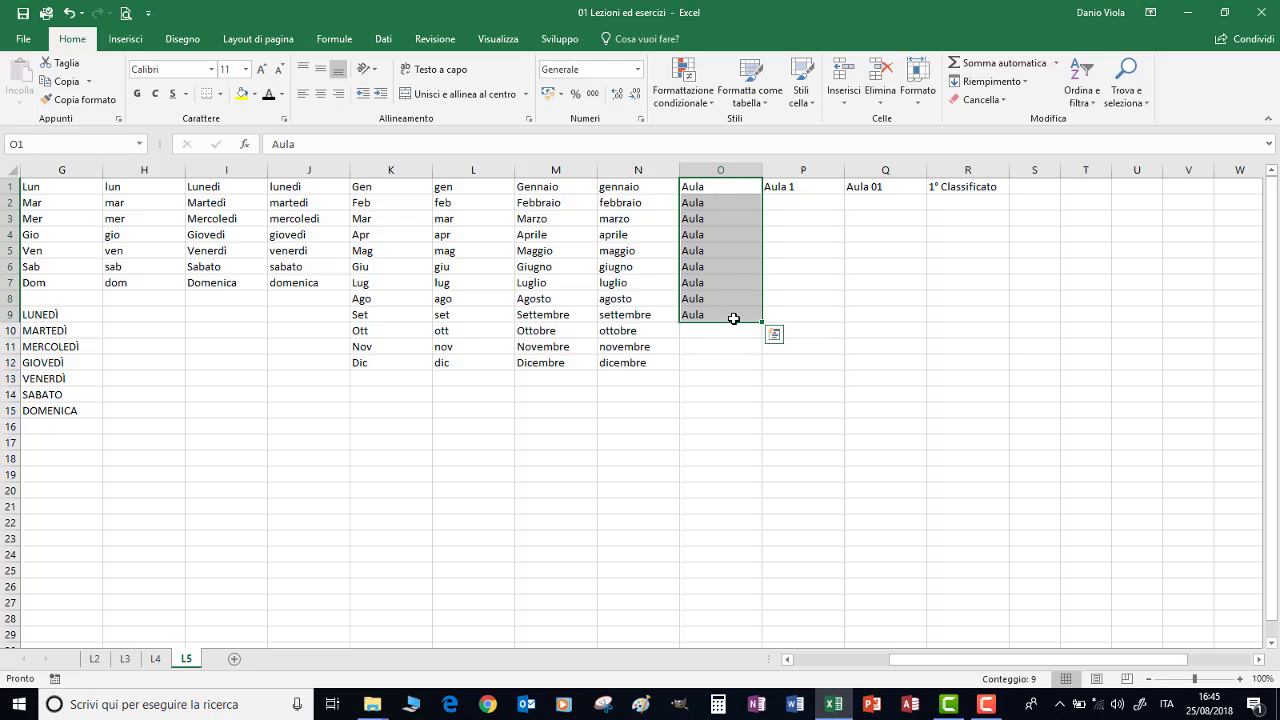
{"action": "left_click", "coordinate": [814, 189]}
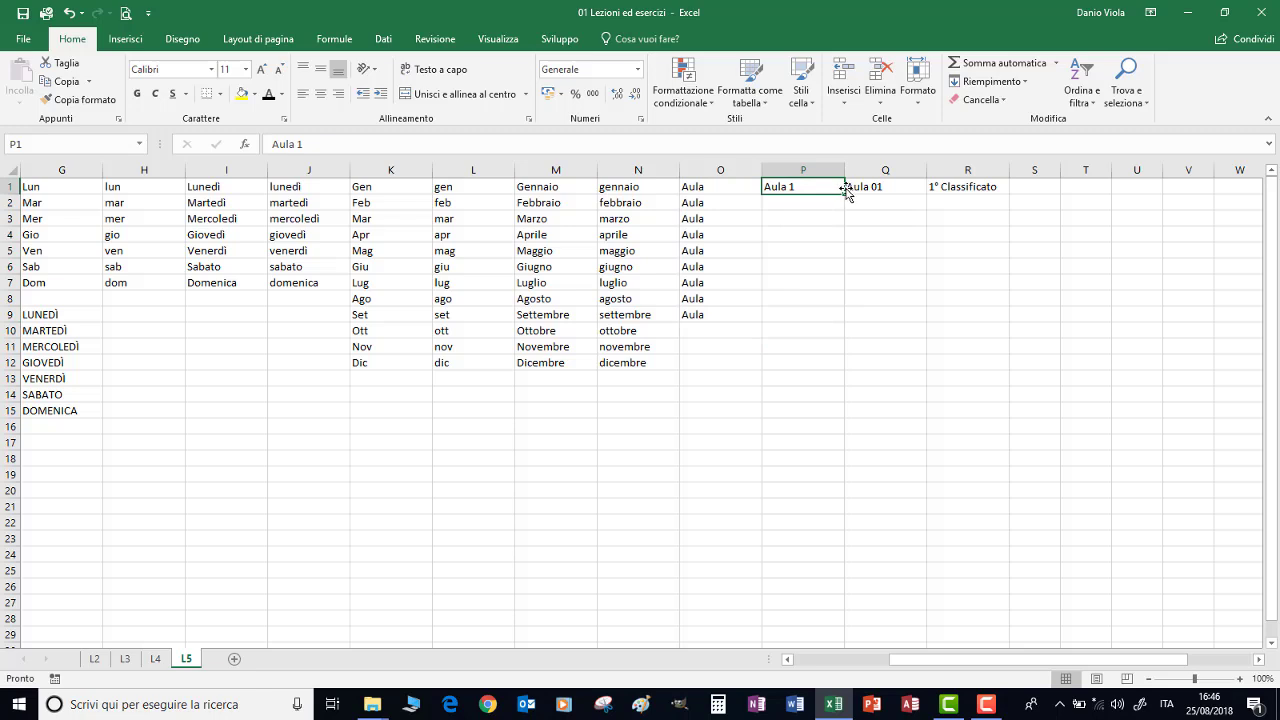
{"action": "left_click_drag", "start_coordinate": [844, 193], "coordinate": [820, 429]}
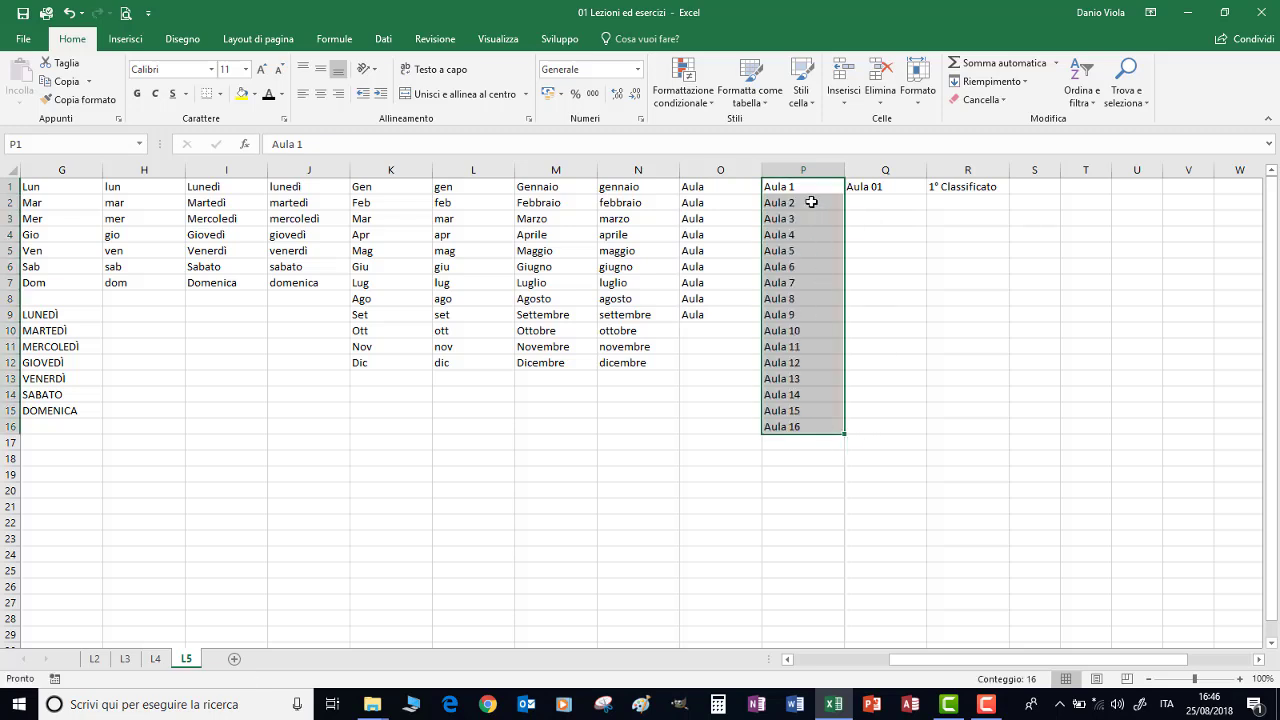
{"action": "left_click", "coordinate": [890, 184]}
{"action": "left_click_drag", "start_coordinate": [927, 195], "coordinate": [894, 349]}
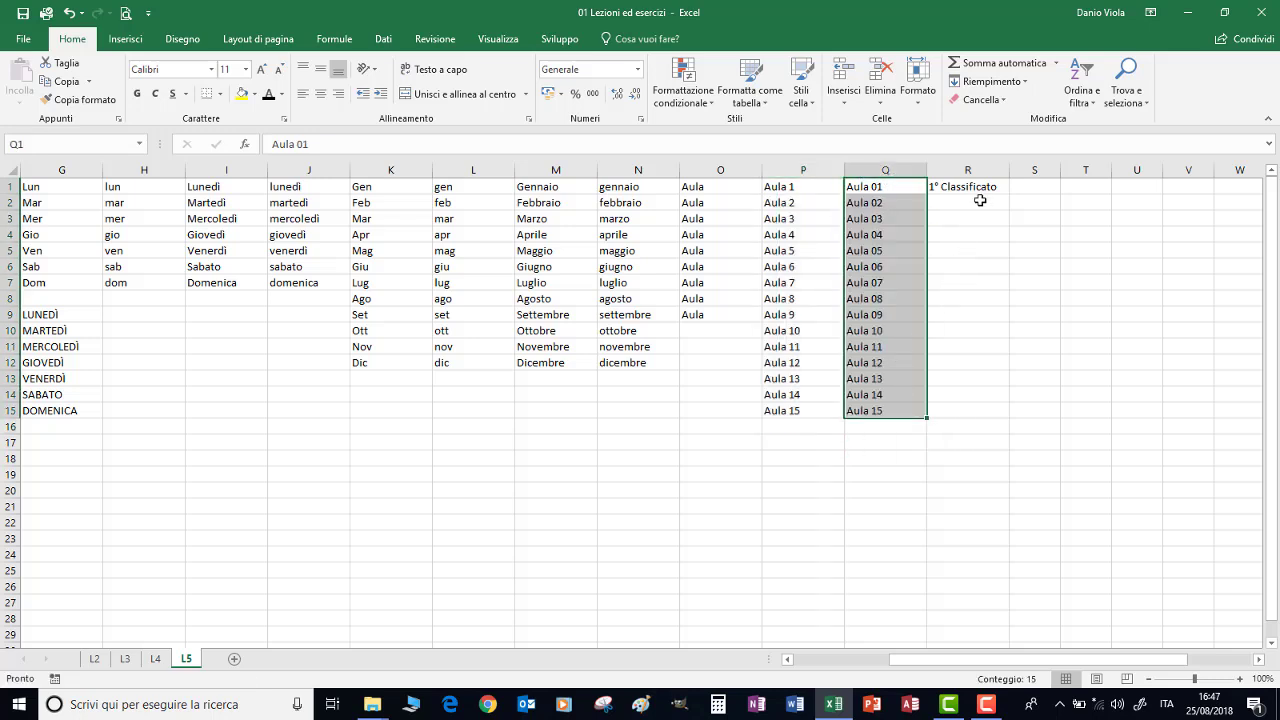
{"action": "left_click", "coordinate": [975, 190]}
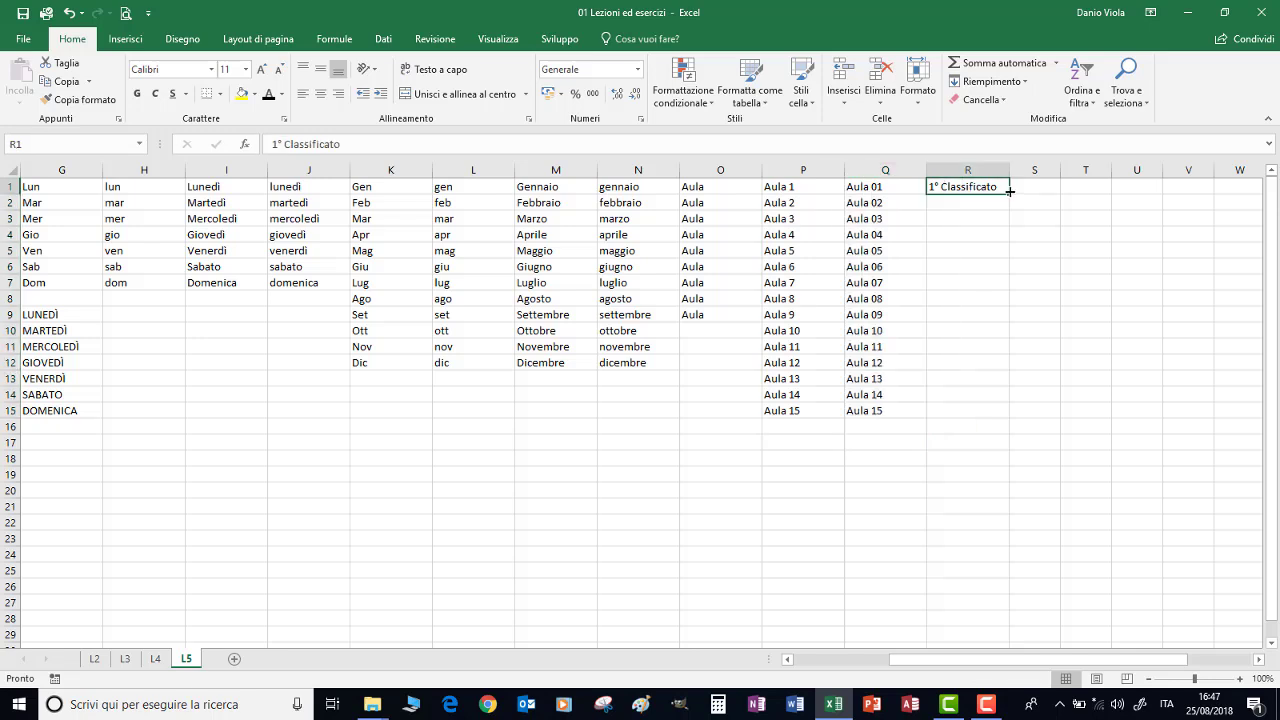
{"action": "left_click_drag", "start_coordinate": [1010, 191], "coordinate": [1005, 398]}
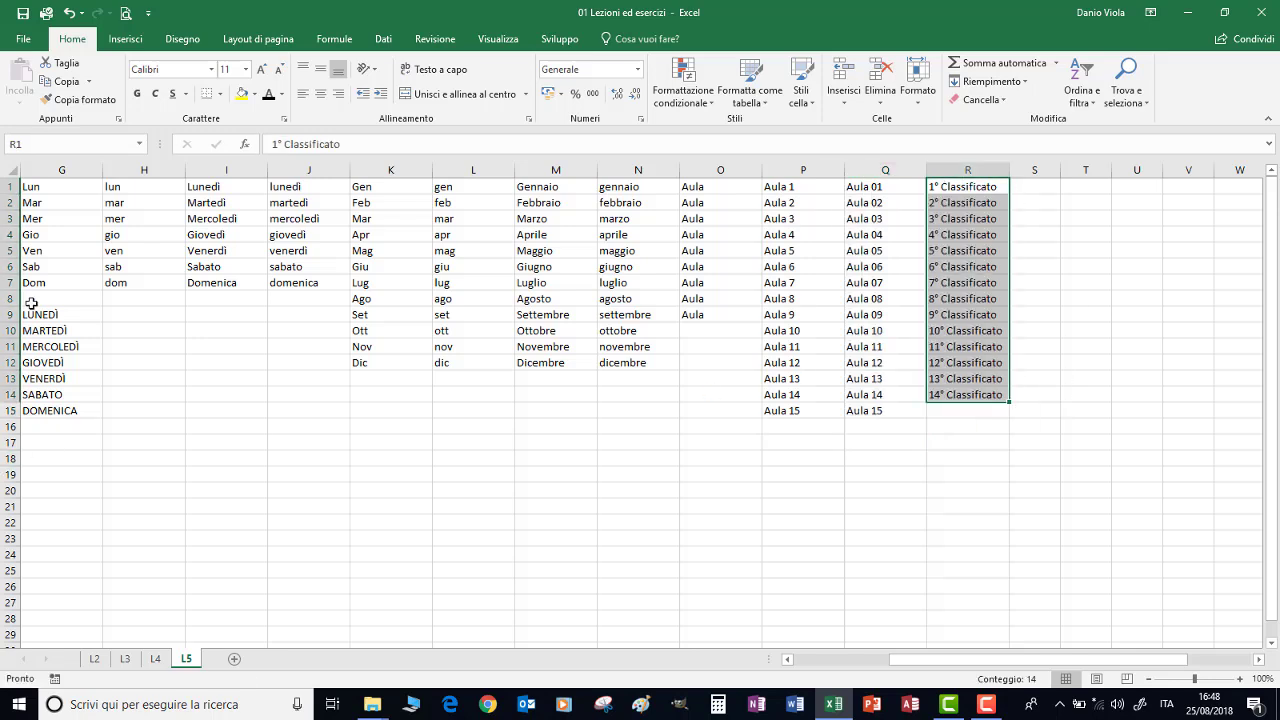
{"action": "left_click_drag", "start_coordinate": [36, 314], "coordinate": [960, 411]}
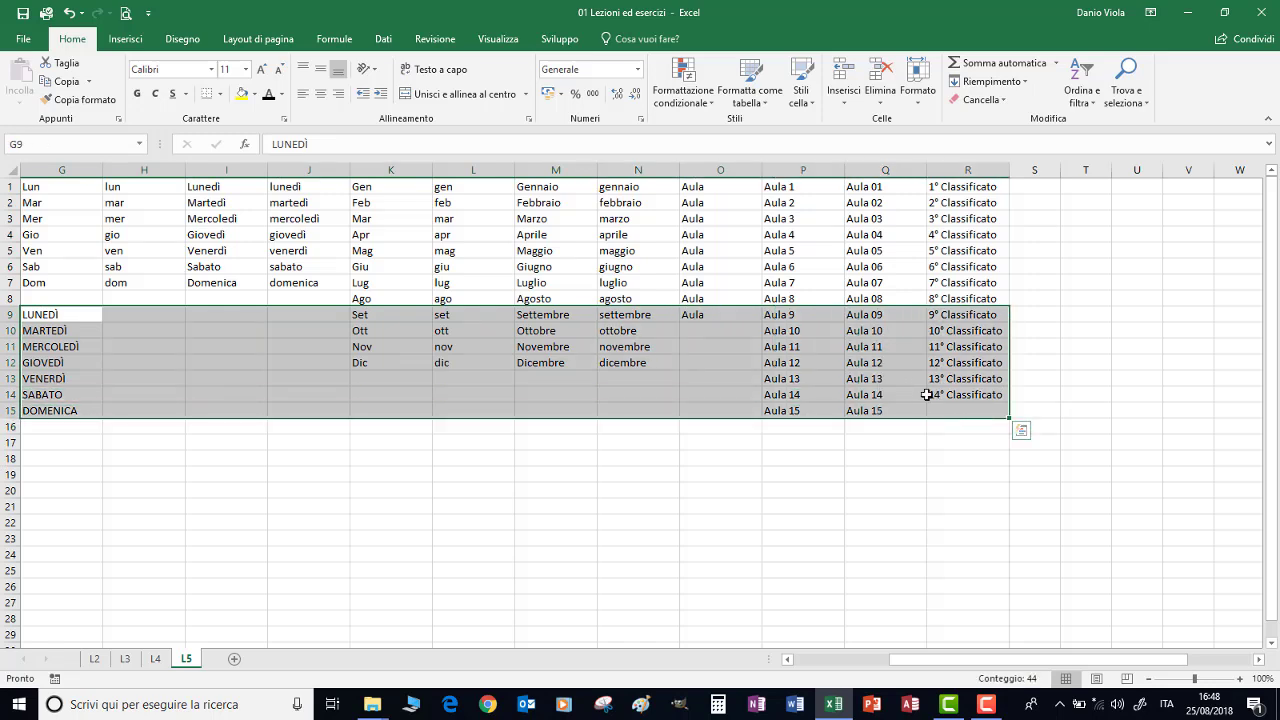
Delete the contents of G9:R15, then select P4:R8 and erase P4
{"action": "key", "text": "Delete"}
{"action": "key", "text": "Delete"}
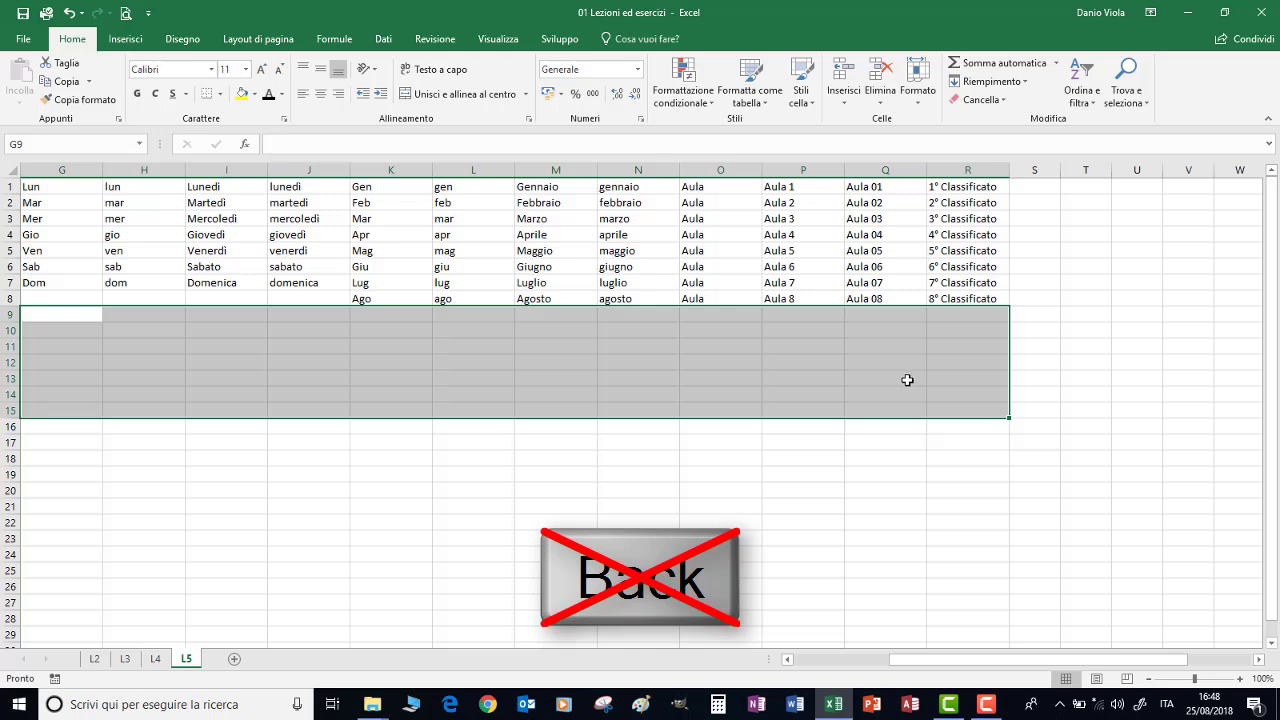
{"action": "left_click_drag", "start_coordinate": [785, 234], "coordinate": [960, 303]}
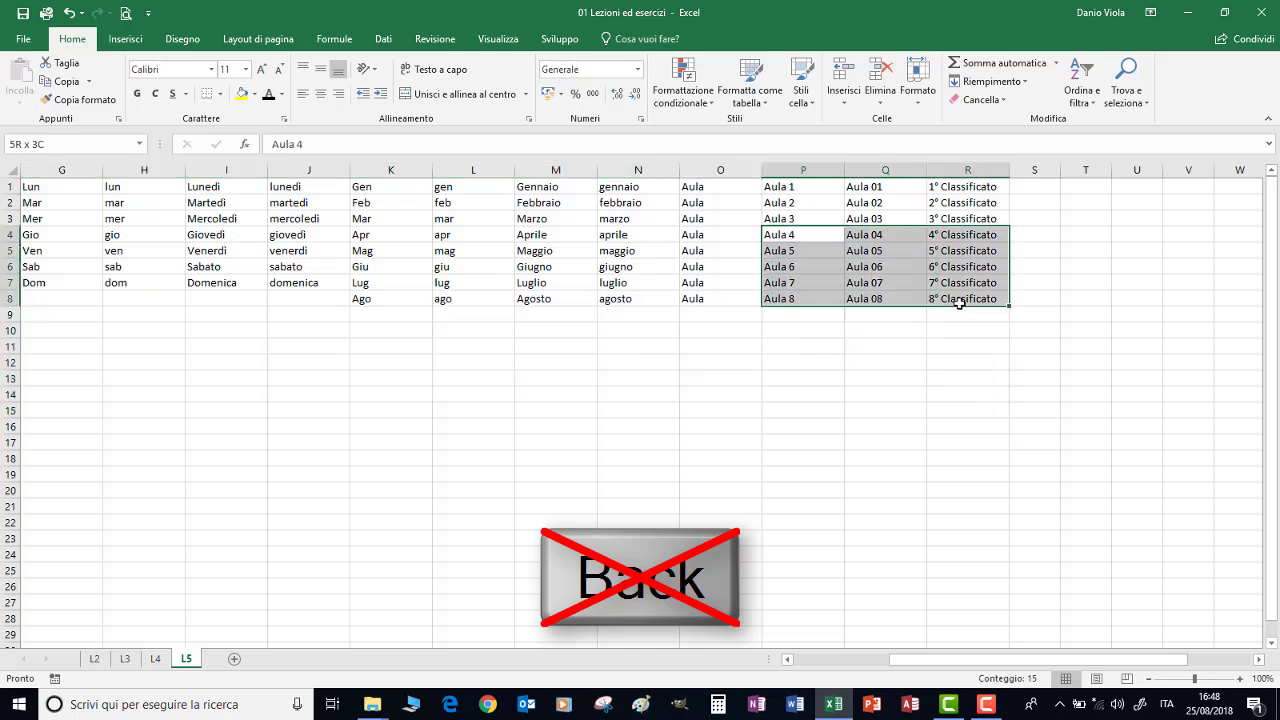
{"action": "key", "text": "BackSpace"}
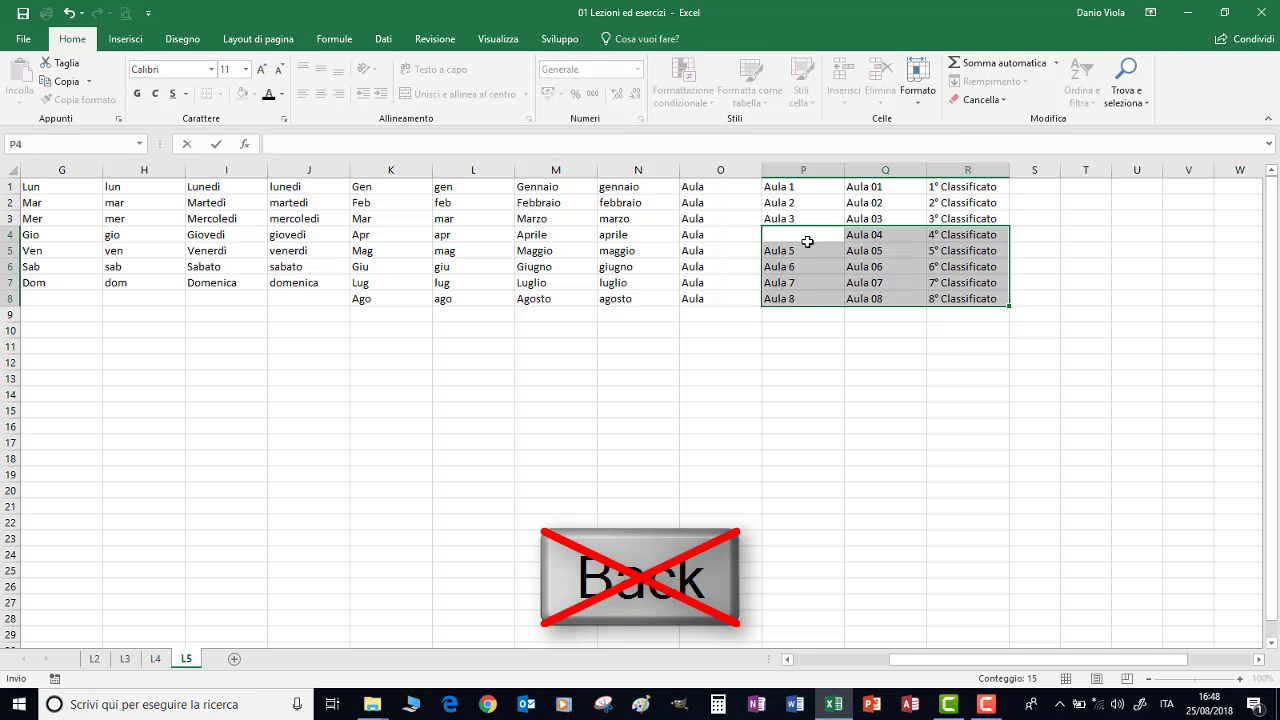
{"action": "left_click", "coordinate": [807, 241]}
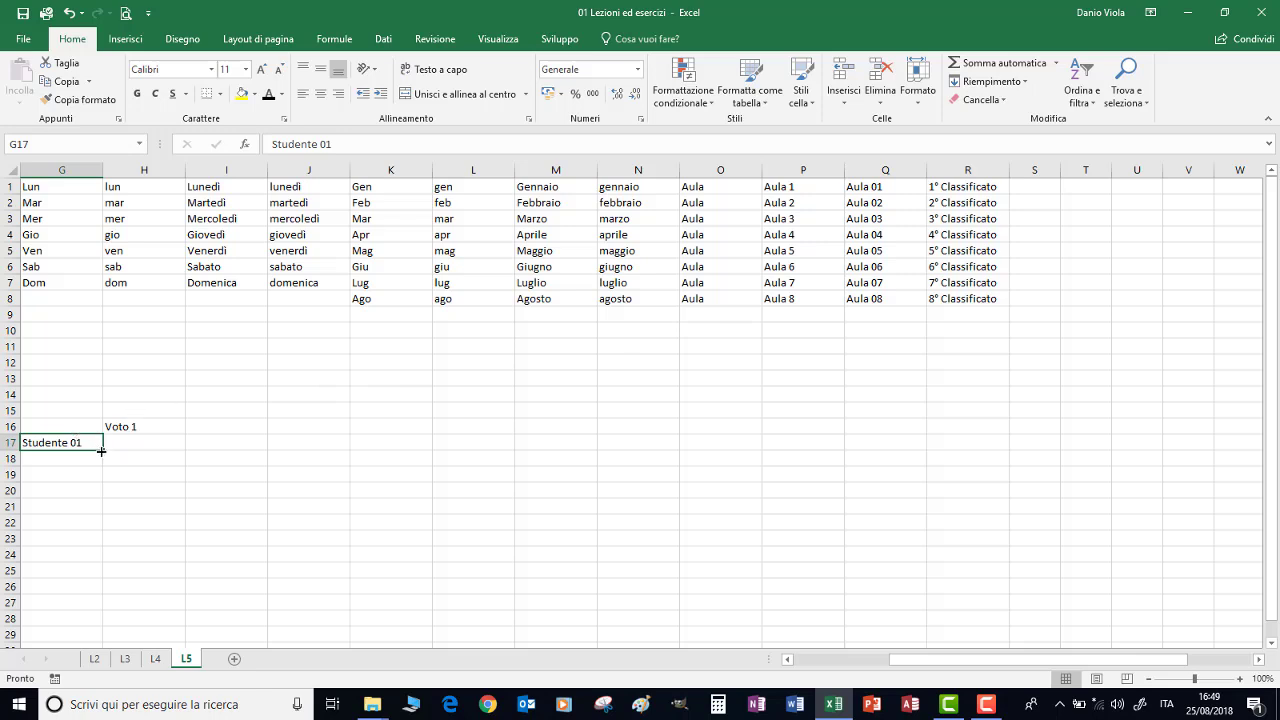
Fill Studente 01–11 down G17:G27 and Voto 1–4 across H16:K16, then select H17:K27
{"action": "left_click_drag", "start_coordinate": [102, 451], "coordinate": [97, 607]}
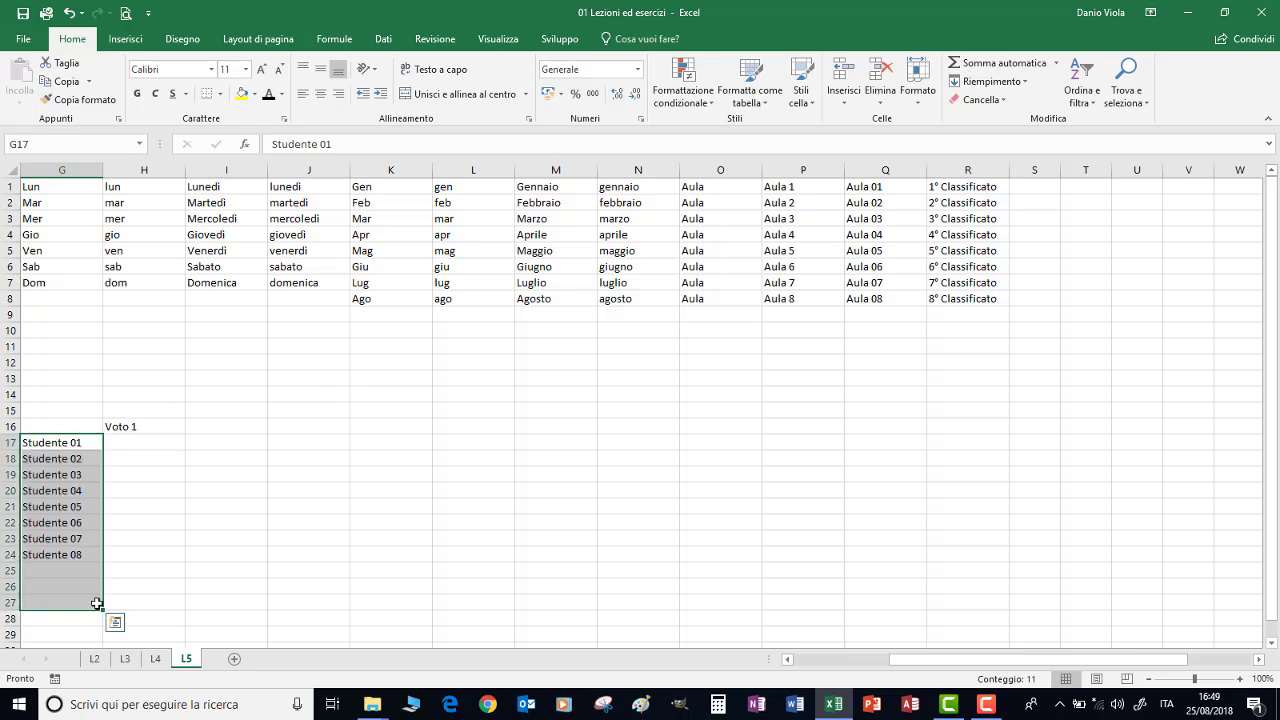
{"action": "left_click", "coordinate": [136, 427]}
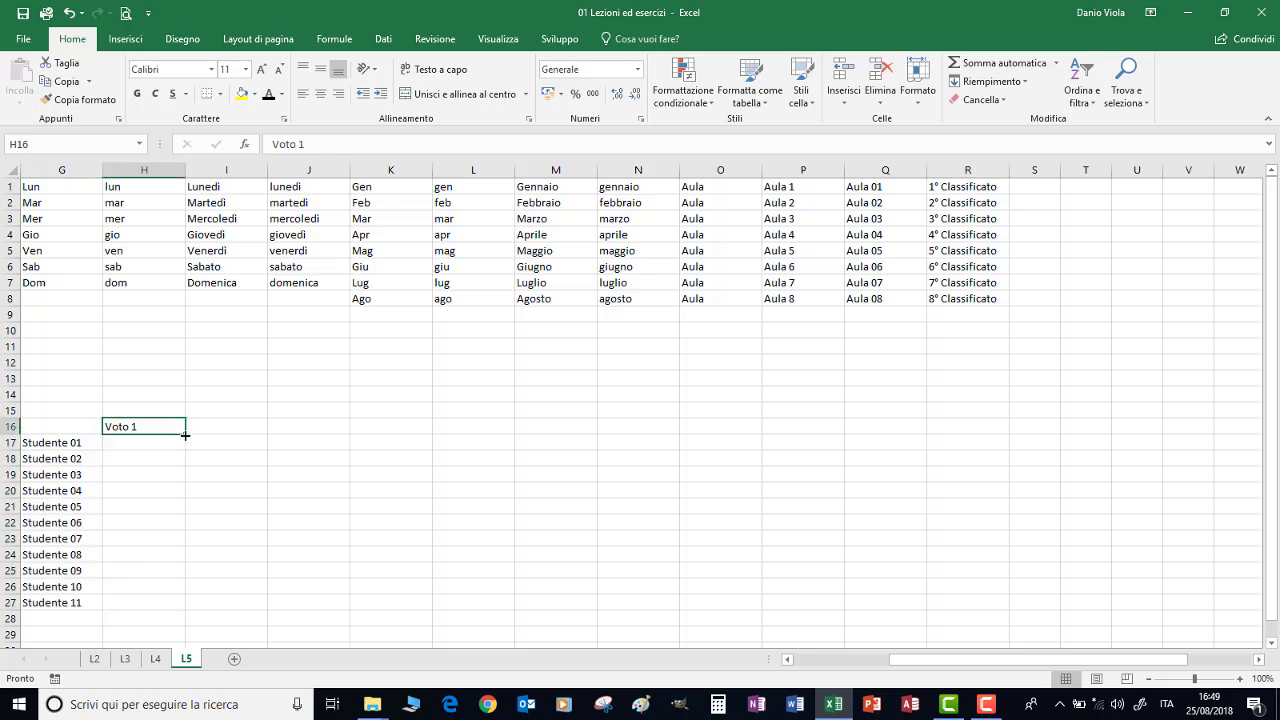
{"action": "left_click_drag", "start_coordinate": [185, 435], "coordinate": [387, 440]}
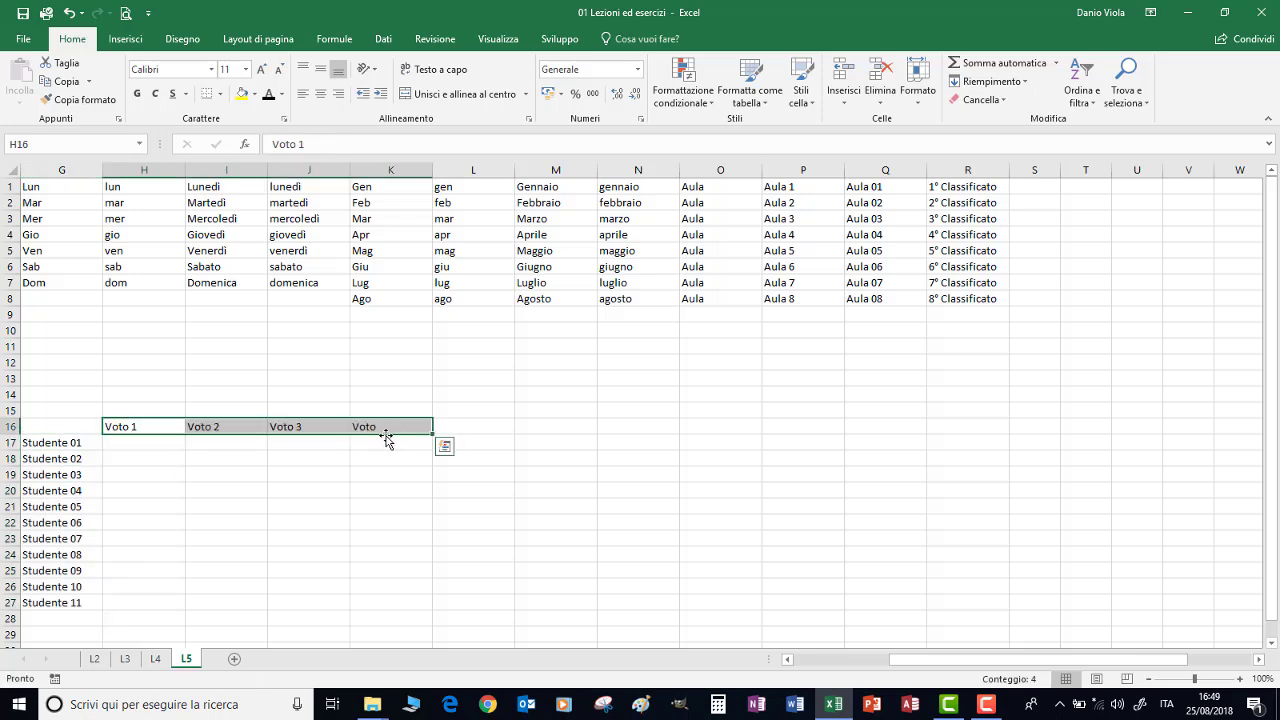
{"action": "left_click", "coordinate": [146, 446]}
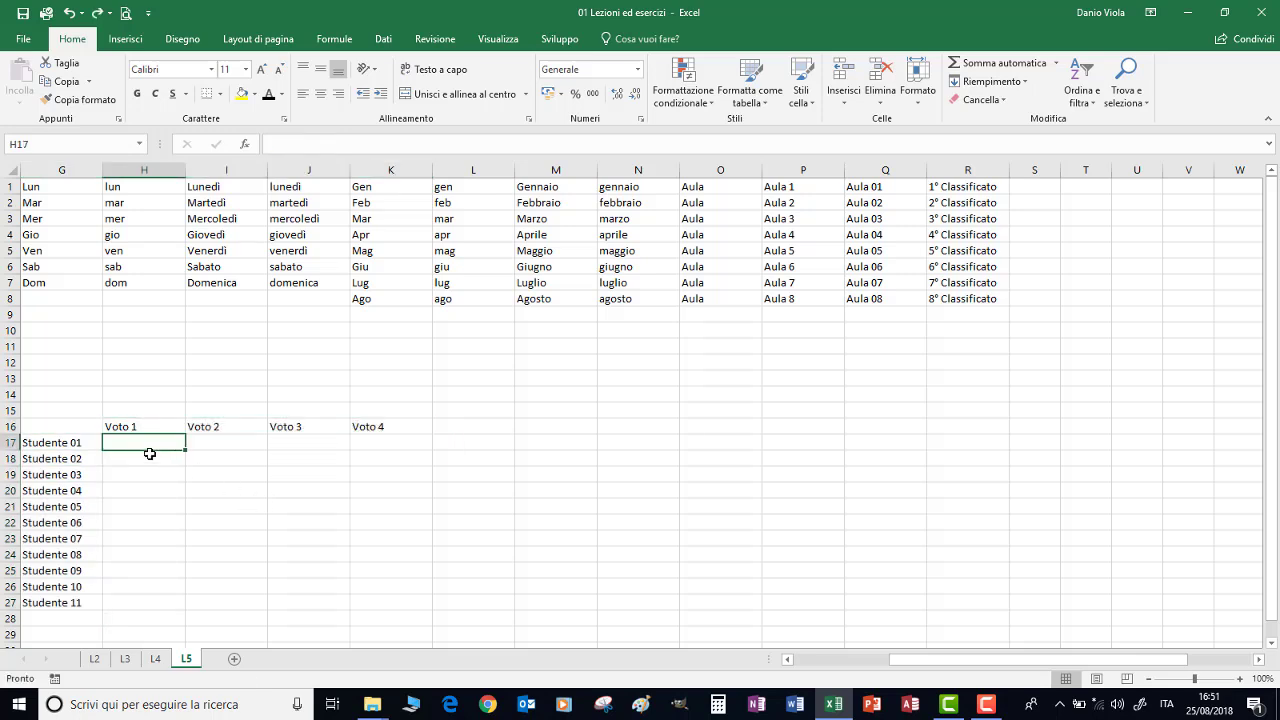
{"action": "left_click_drag", "start_coordinate": [213, 461], "coordinate": [362, 603]}
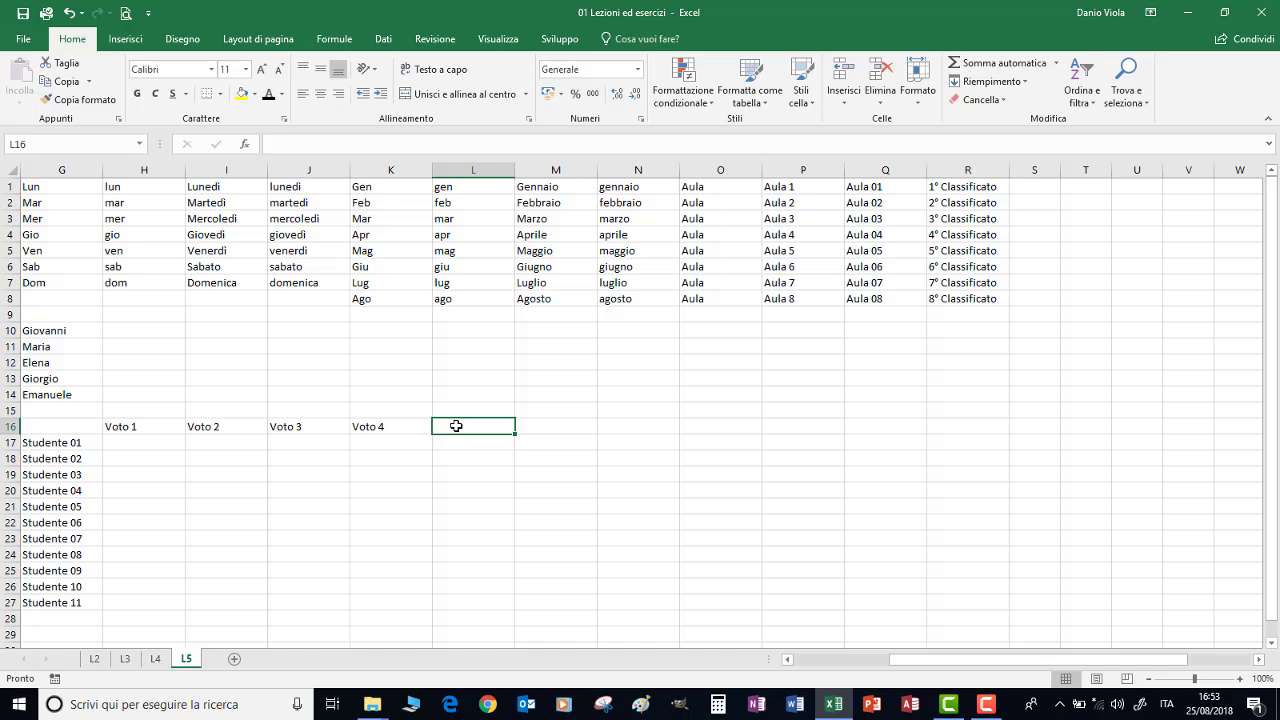
{"action": "type", "text": "A"}
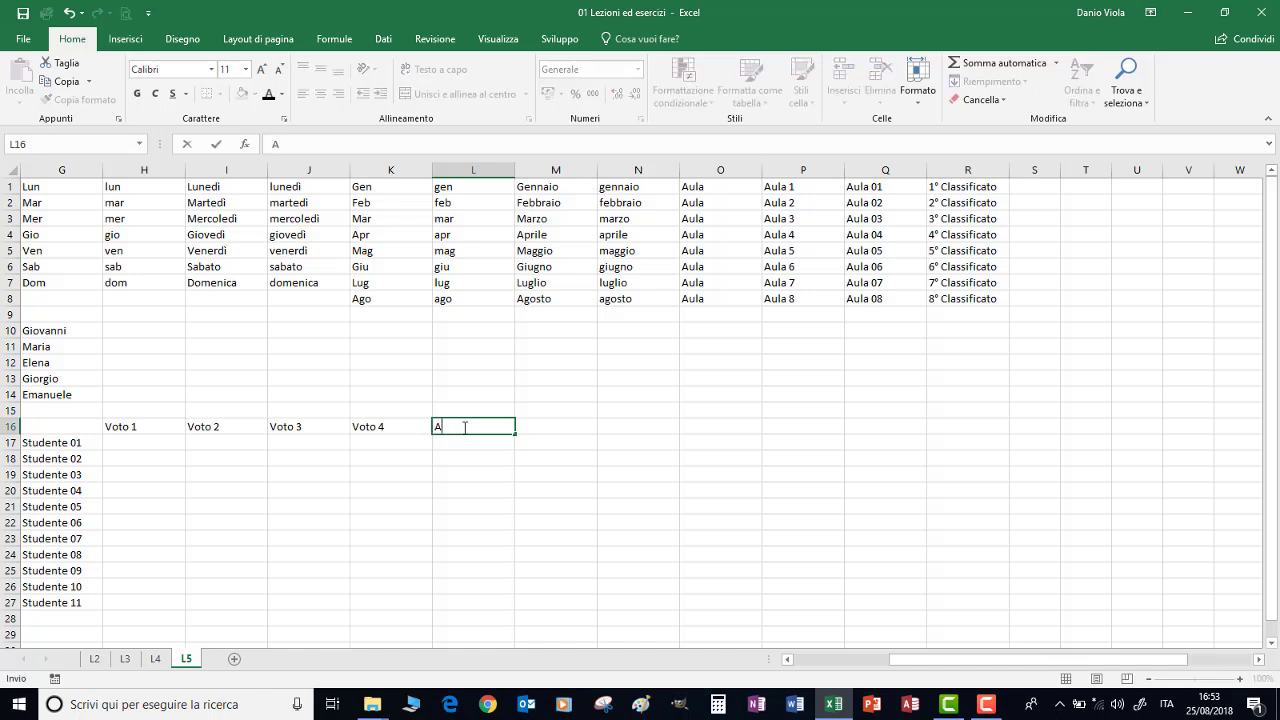
{"action": "key", "text": "ctrl+Return"}
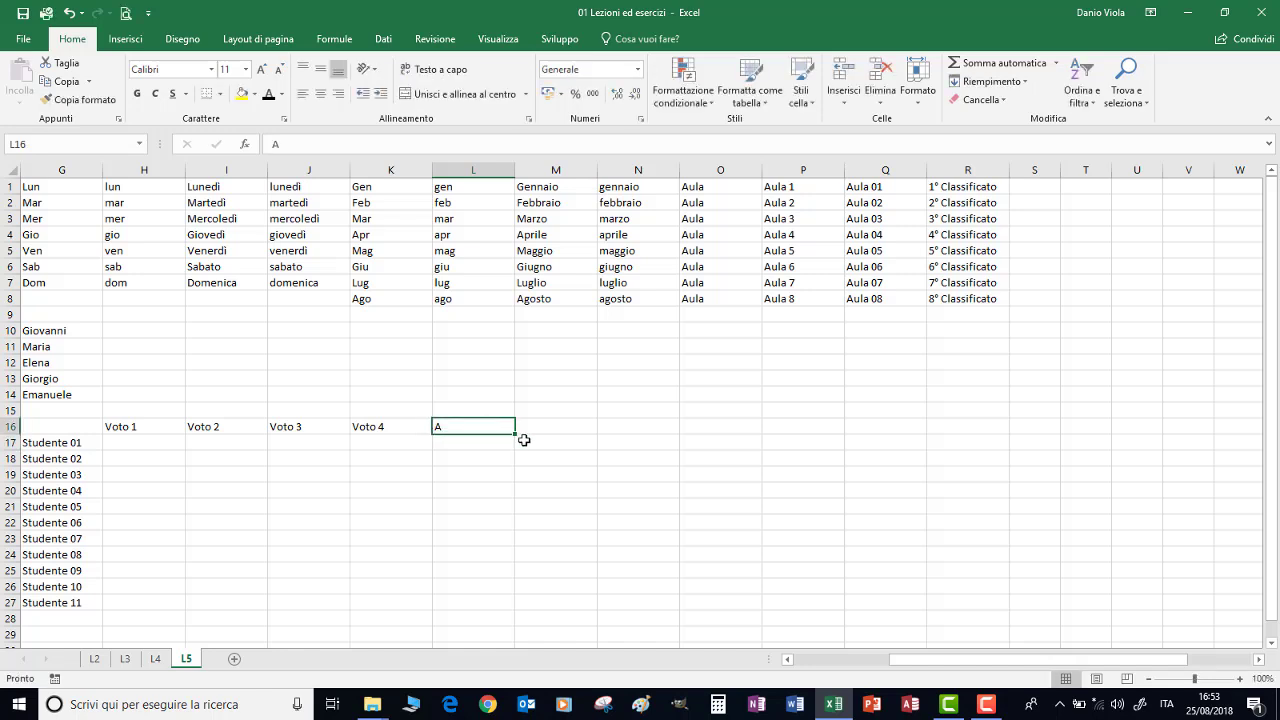
{"action": "left_click_drag", "start_coordinate": [515, 433], "coordinate": [503, 561]}
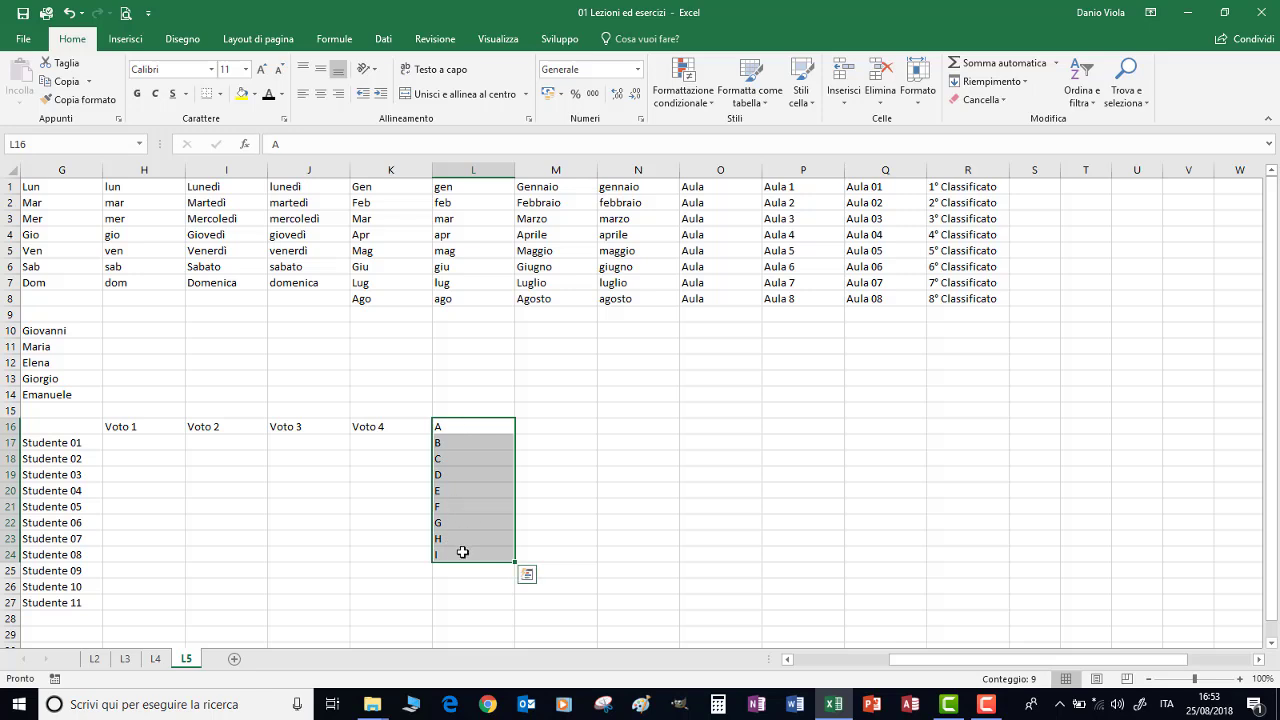
{"action": "key", "text": "Delete"}
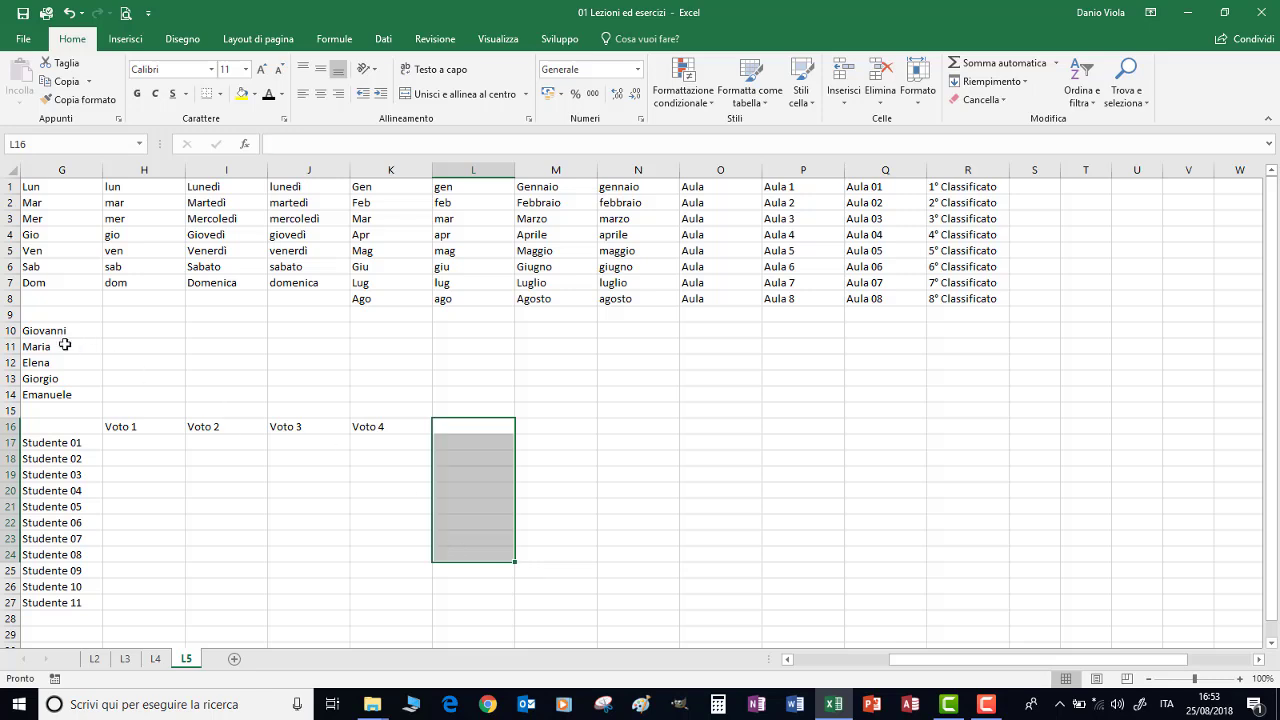
{"action": "left_click_drag", "start_coordinate": [57, 331], "coordinate": [60, 394]}
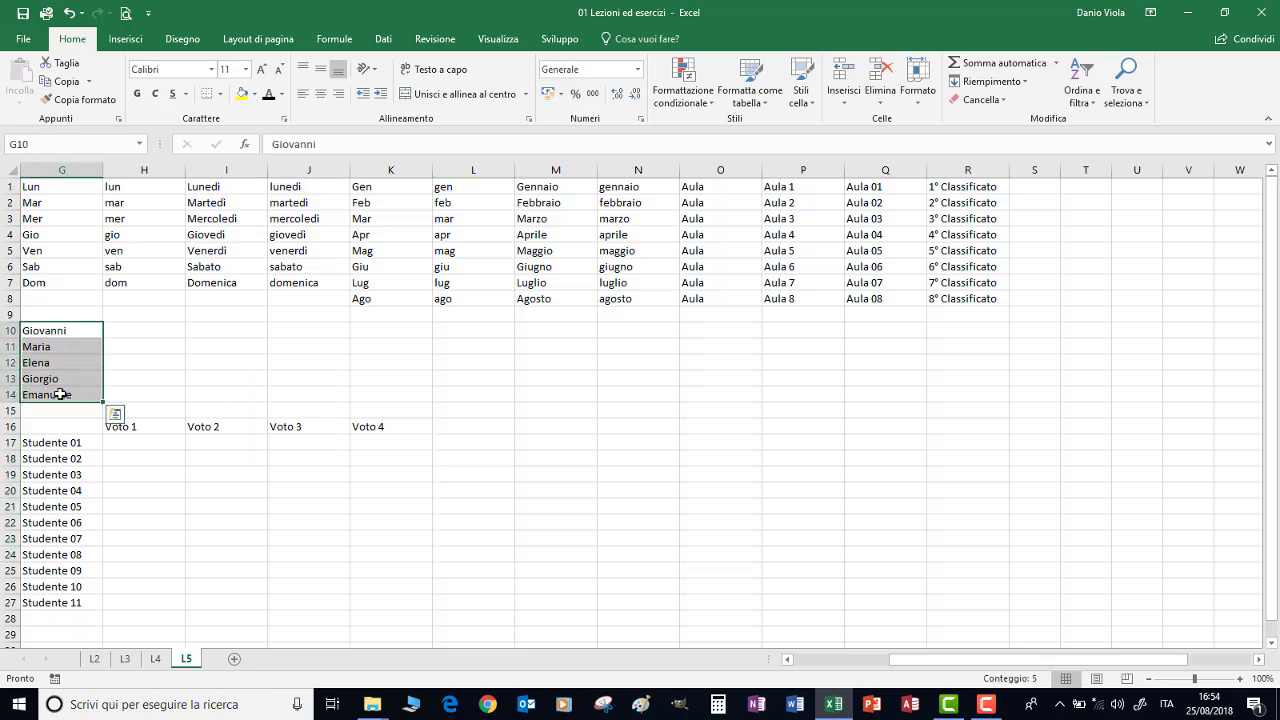
Import the five first names in $G$10:$G$14 as a new custom list via Excel Options
{"action": "left_click", "coordinate": [23, 40]}
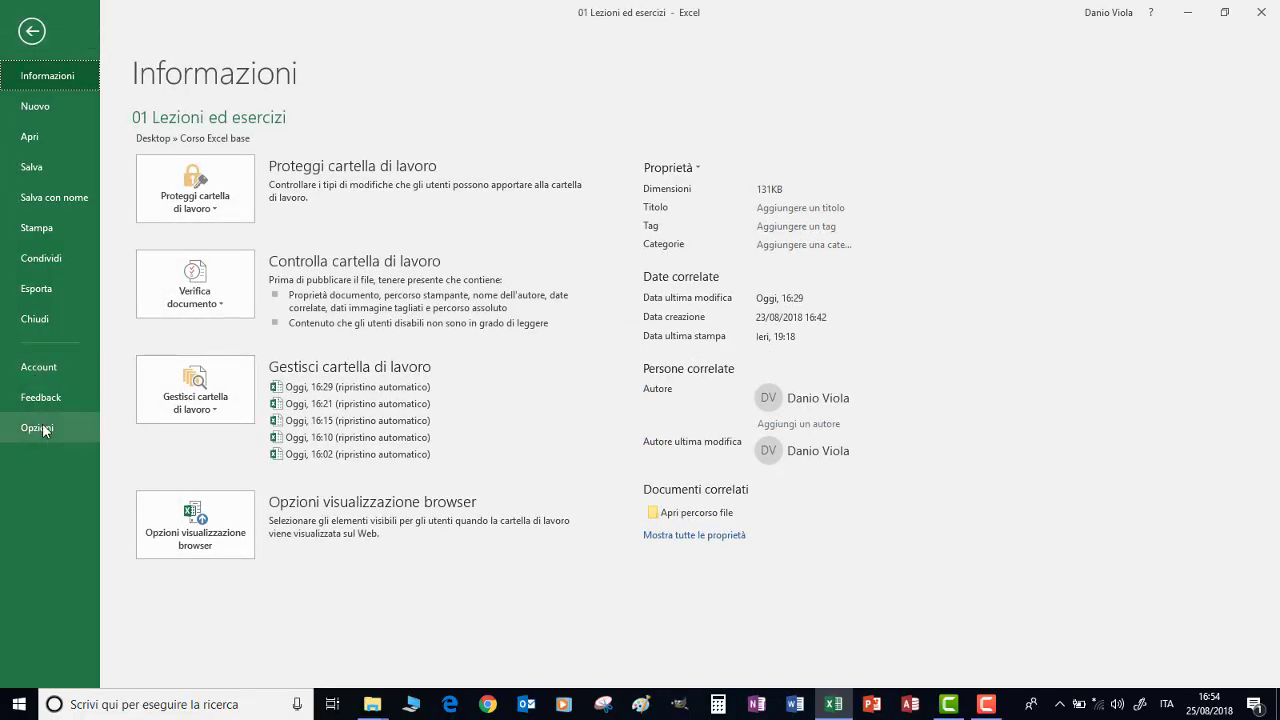
{"action": "left_click", "coordinate": [37, 428]}
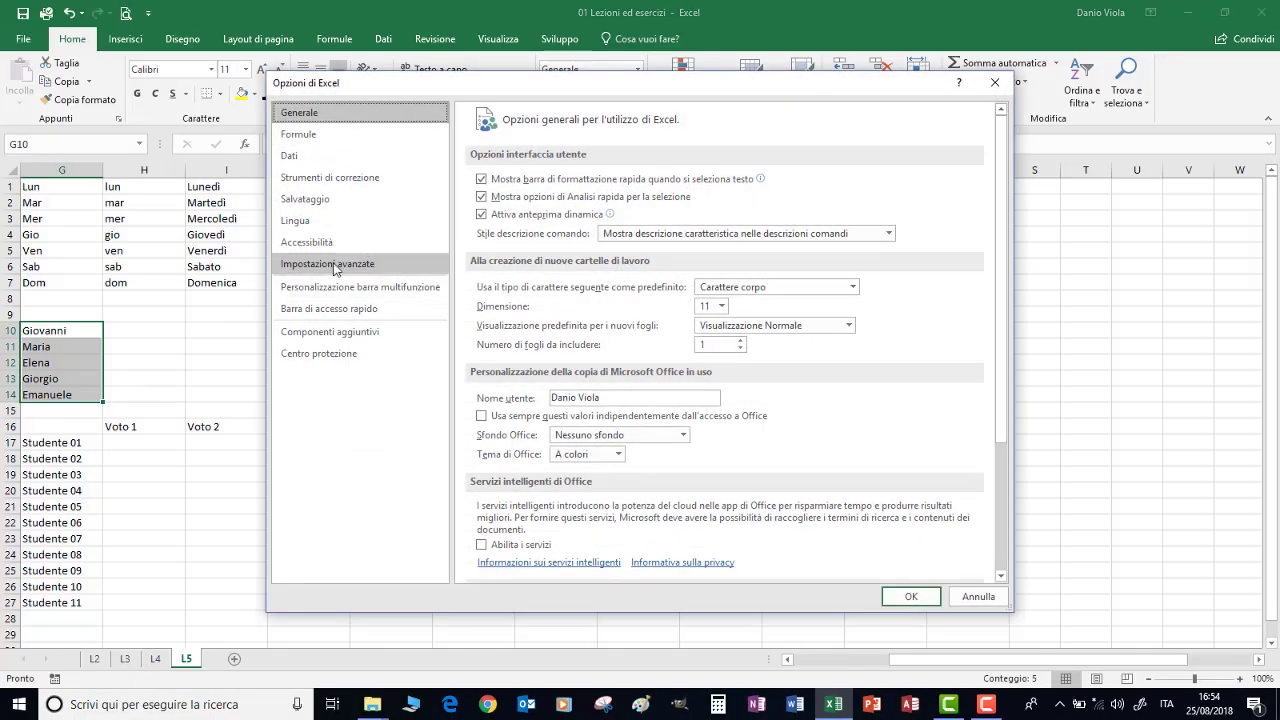
{"action": "left_click", "coordinate": [336, 268]}
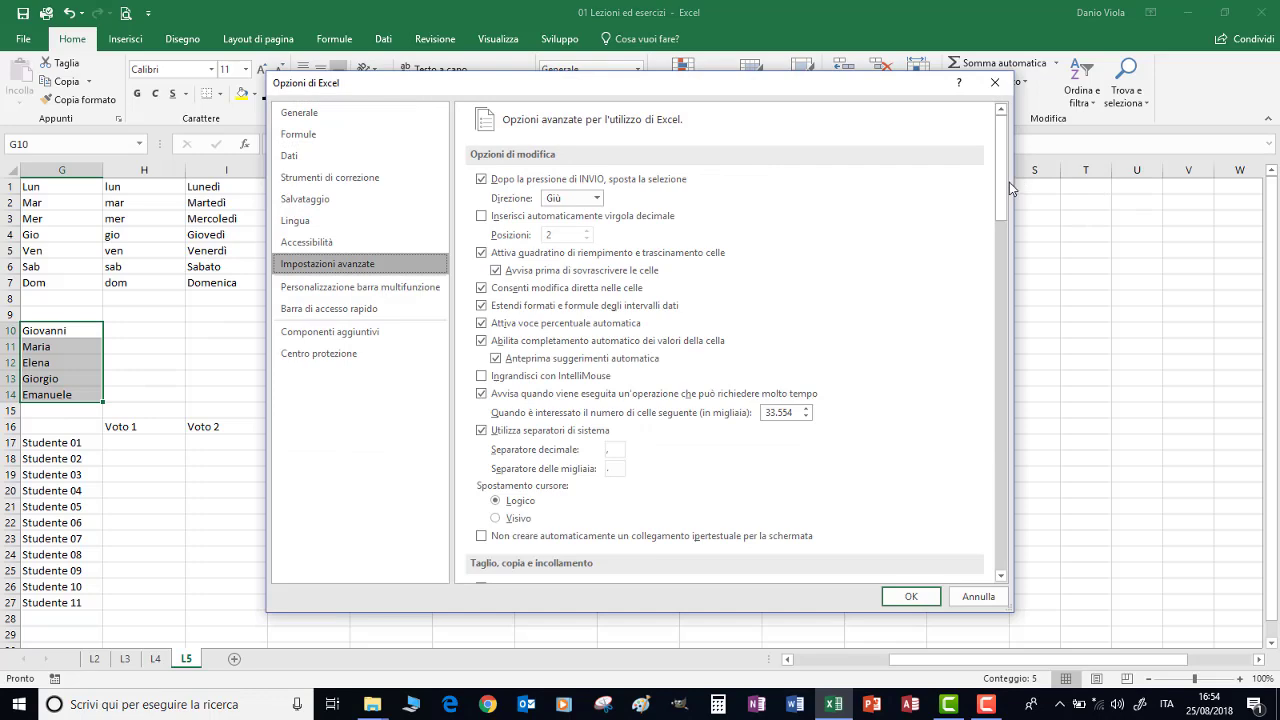
{"action": "left_click_drag", "start_coordinate": [1005, 186], "coordinate": [996, 540]}
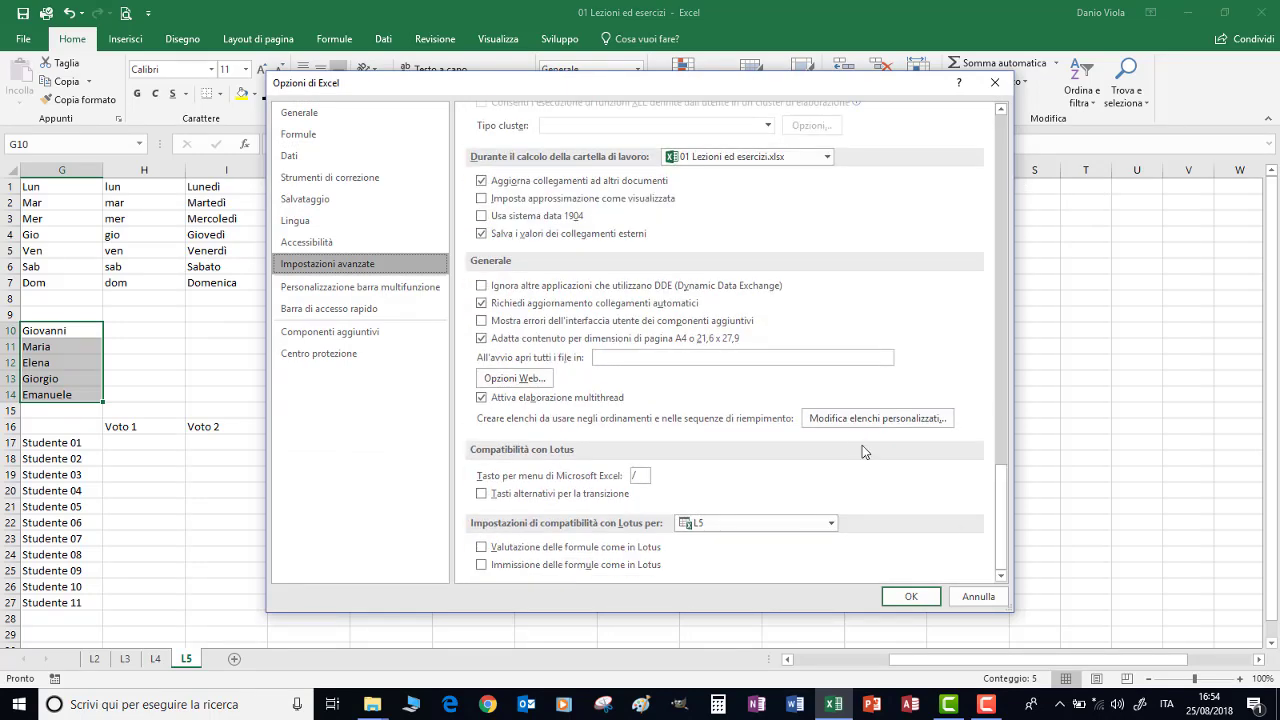
{"action": "left_click", "coordinate": [848, 420]}
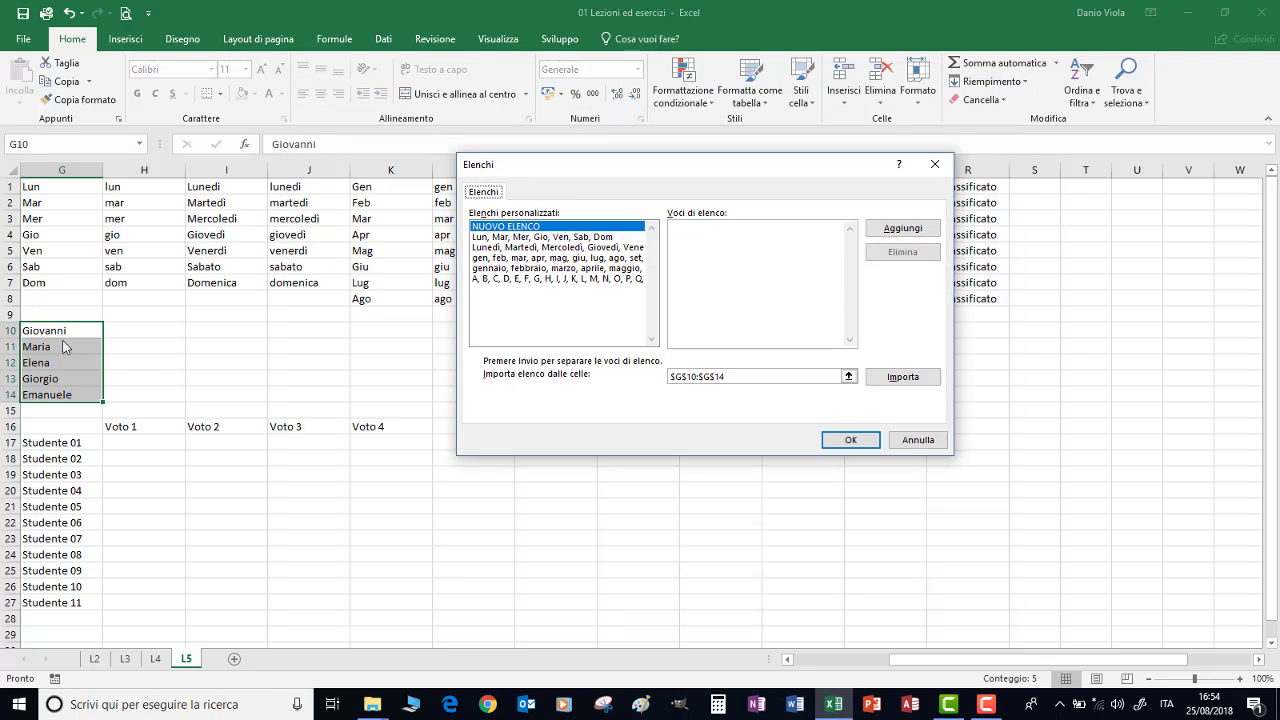
{"action": "left_click", "coordinate": [762, 243]}
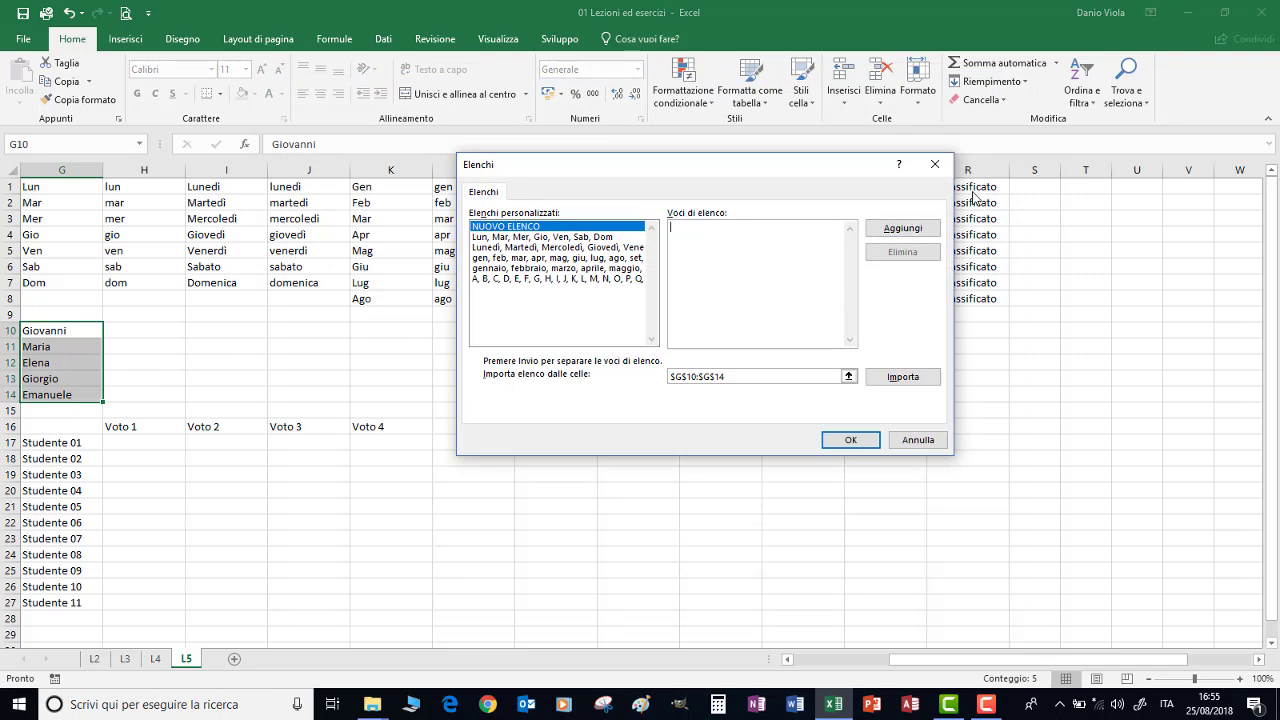
{"action": "left_click", "coordinate": [903, 378]}
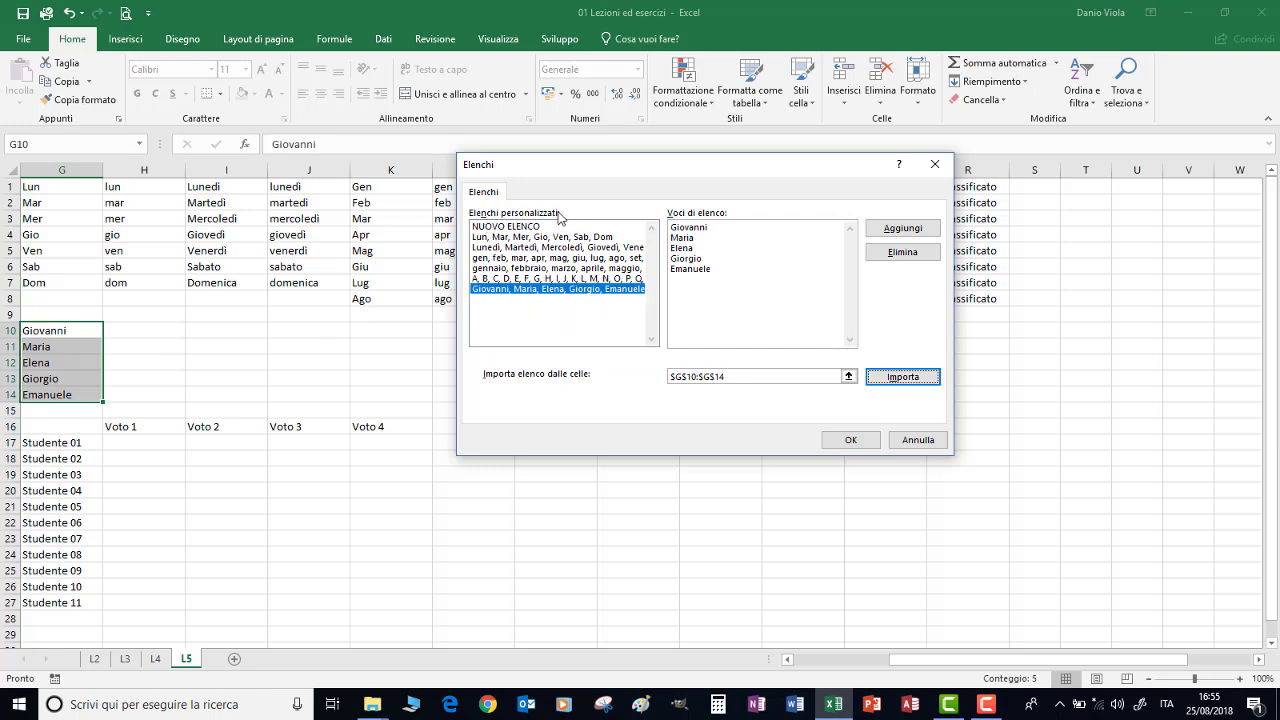
{"action": "left_click", "coordinate": [520, 227]}
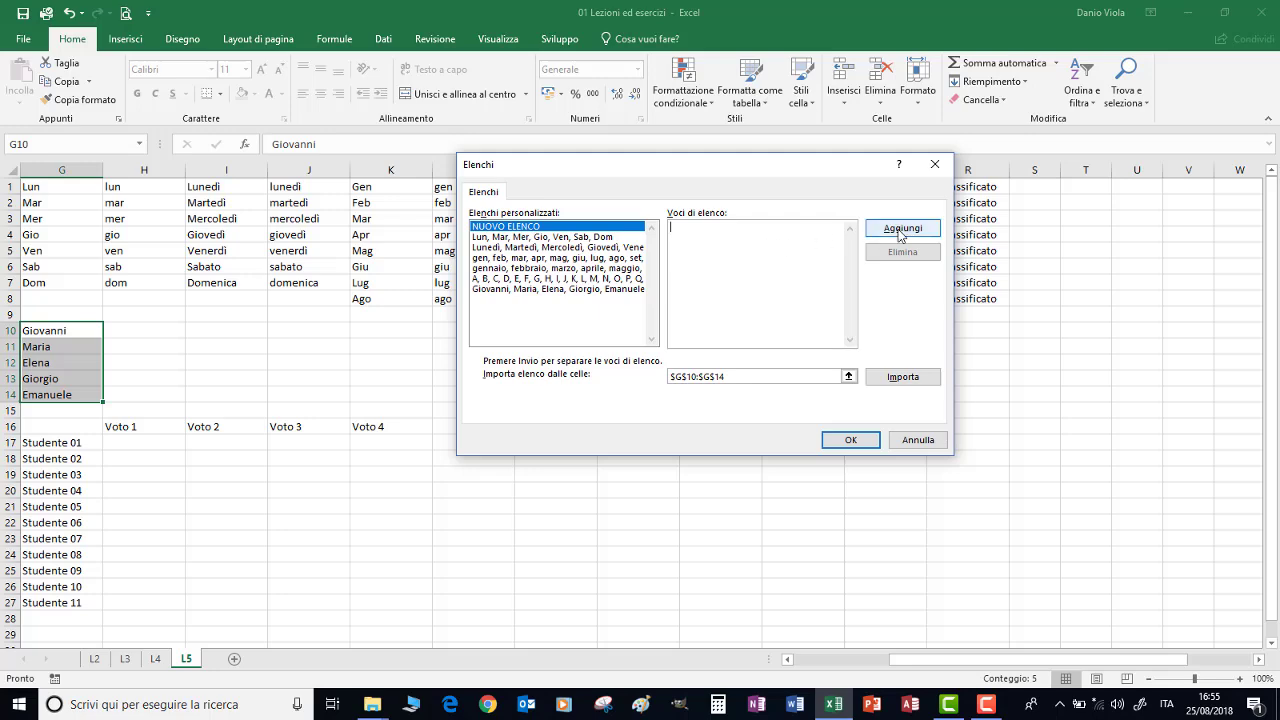
{"action": "left_click", "coordinate": [847, 441]}
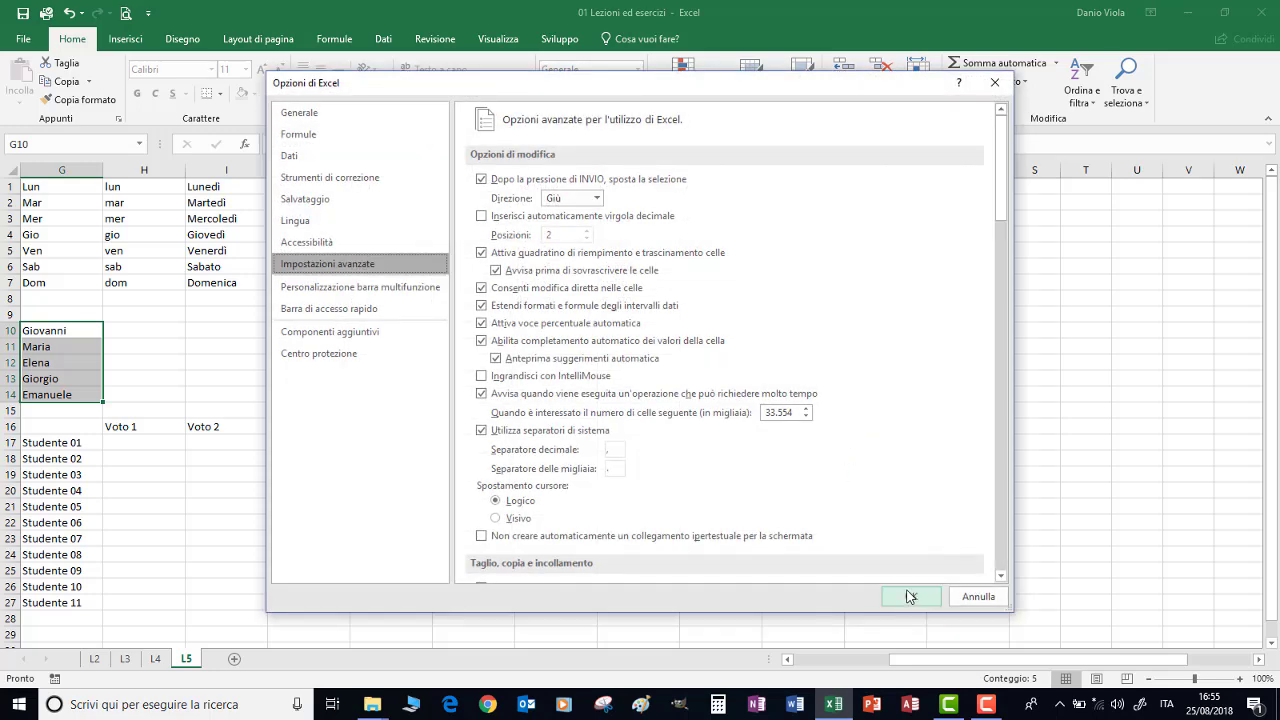
{"action": "left_click", "coordinate": [908, 597]}
{"action": "left_click", "coordinate": [475, 426]}
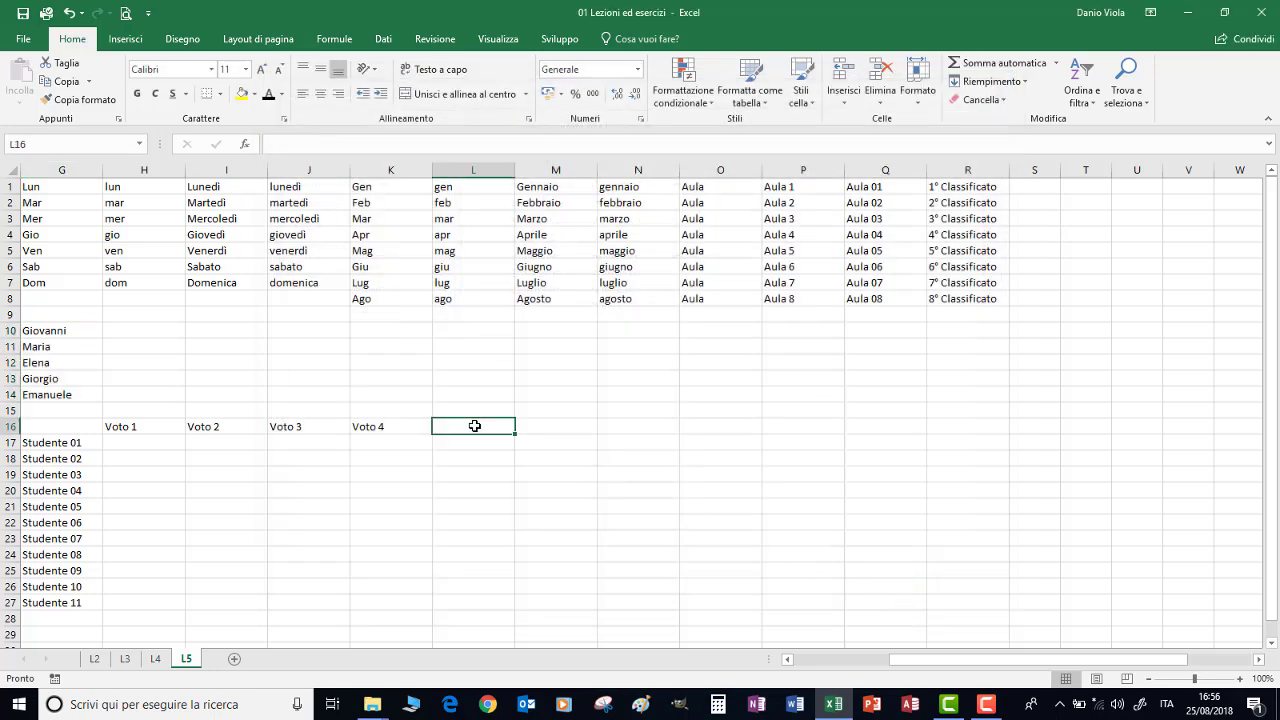
Enter the list's first name in L16, autofill the repeating names to L27, then clear them
{"action": "type", "text": "Giovanni"}
{"action": "key", "text": "ctrl+Return"}
{"action": "left_click_drag", "start_coordinate": [515, 435], "coordinate": [505, 497]}
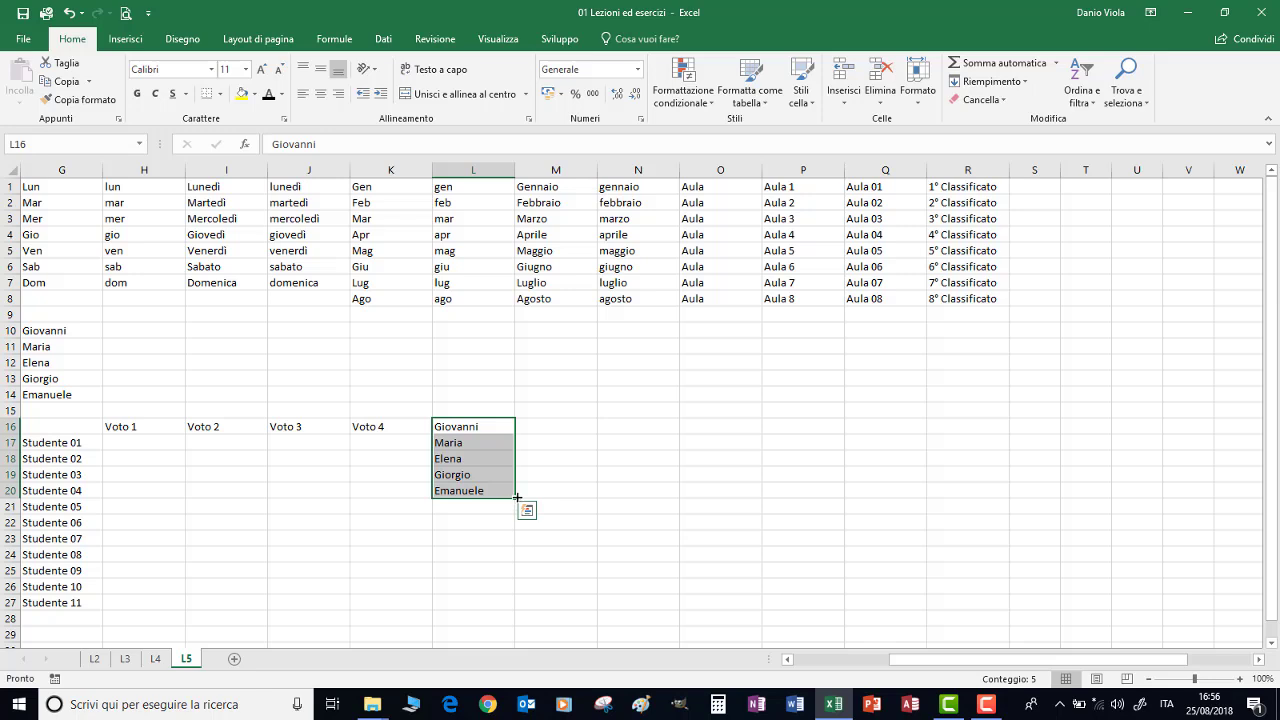
{"action": "left_click_drag", "start_coordinate": [516, 496], "coordinate": [505, 606]}
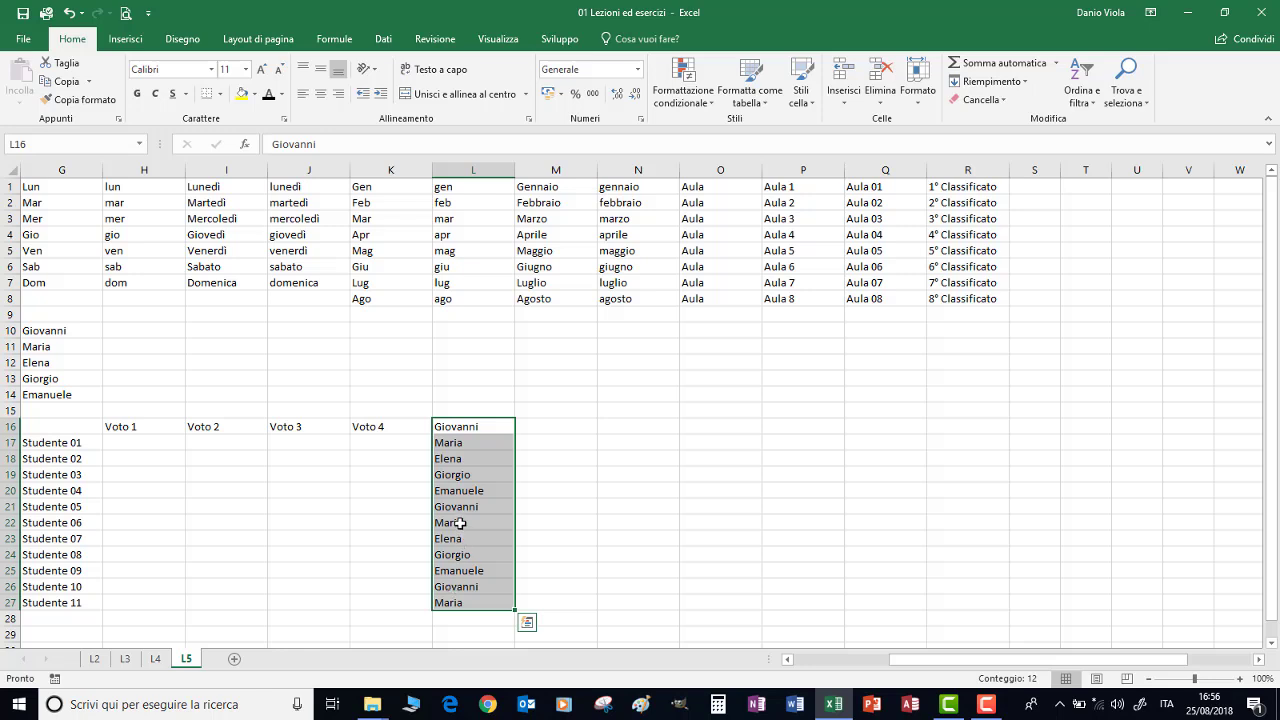
{"action": "key", "text": "Delete"}
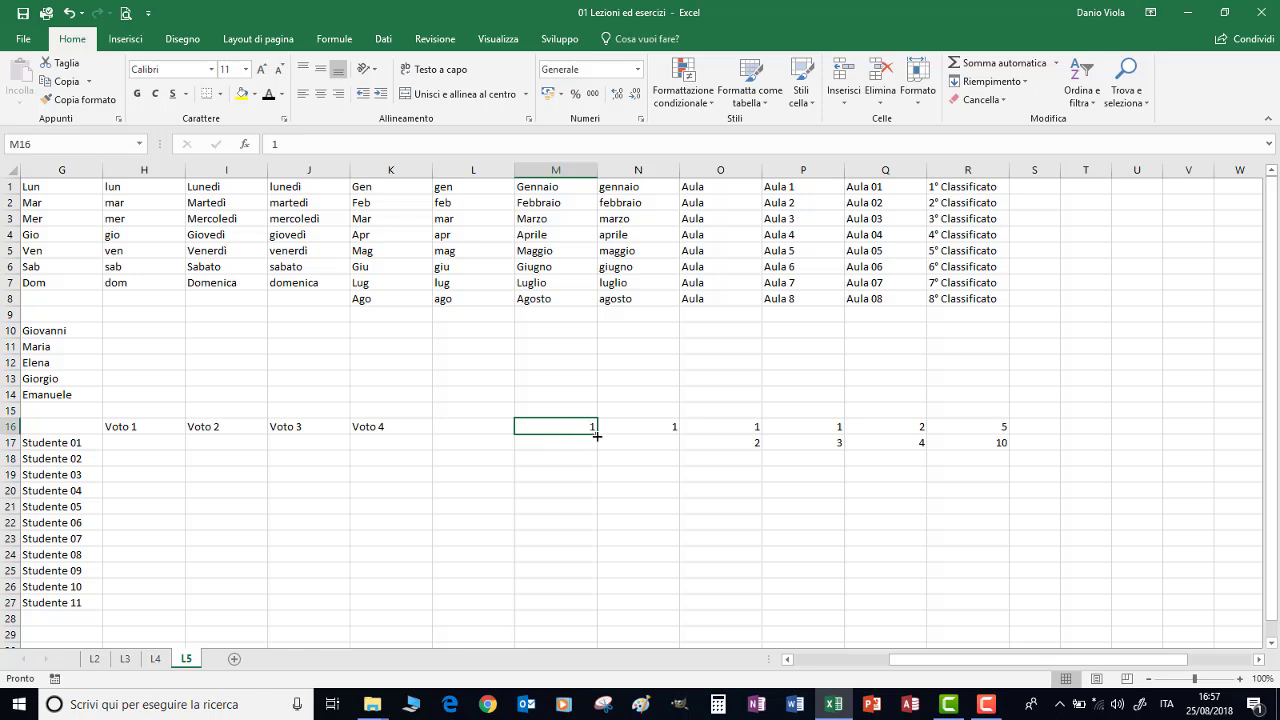
Copy 1 down M16:M26 and Ctrl-fill N16:N26 with the counting series 1 to 11
{"action": "left_click_drag", "start_coordinate": [597, 435], "coordinate": [597, 593]}
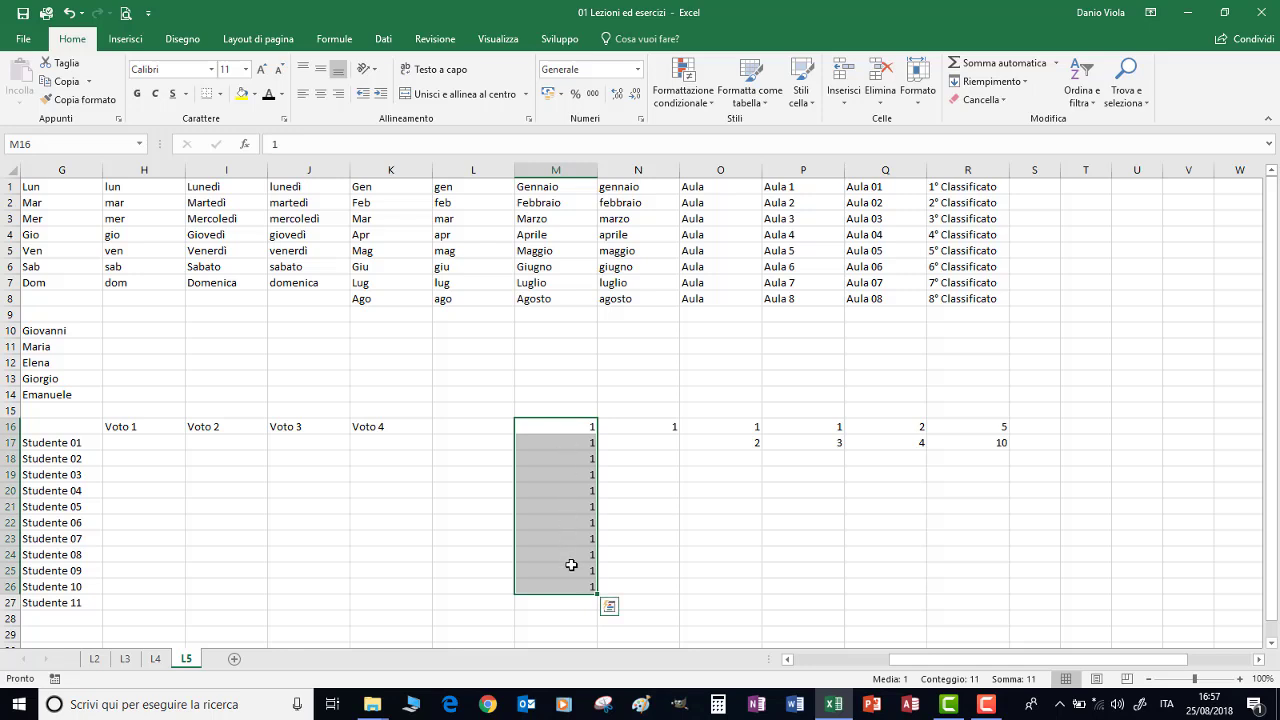
{"action": "left_click", "coordinate": [652, 425]}
{"action": "key", "text": "ctrl"}
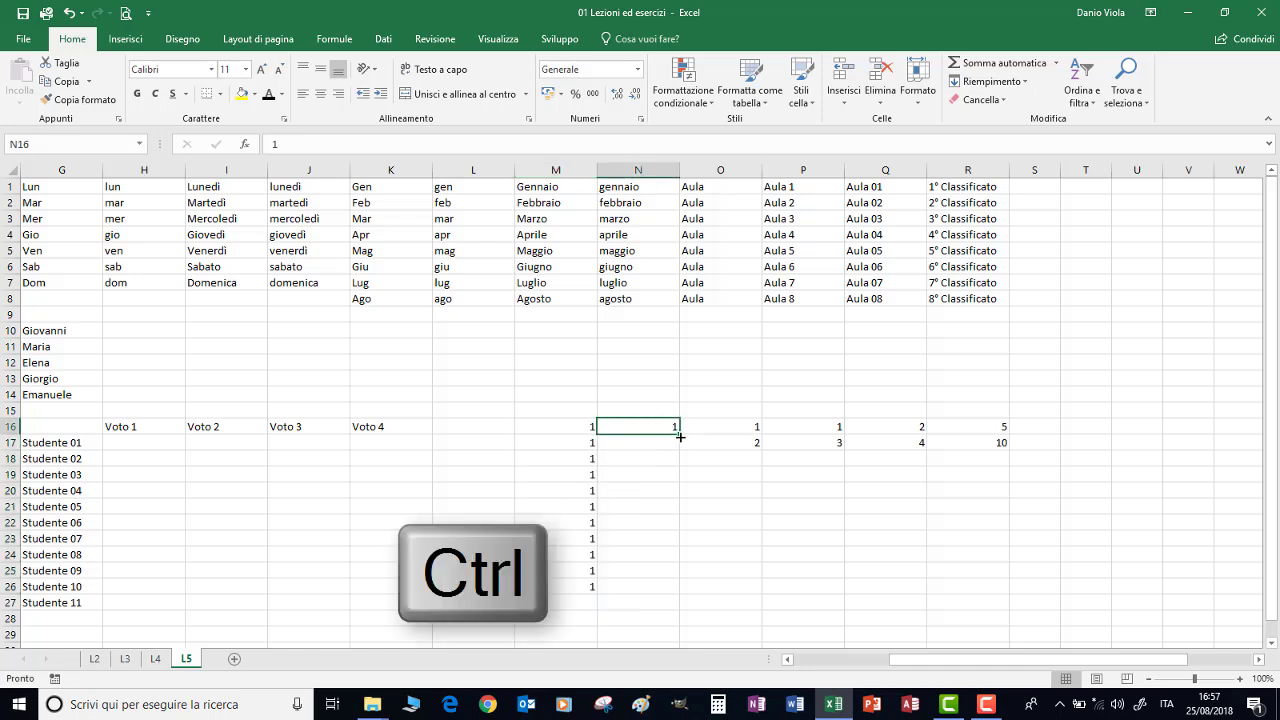
{"action": "left_click_drag", "start_coordinate": [678, 431], "coordinate": [668, 596]}
Dismiss the quick analysis panel and select the 1, 2 pair in O16:O17
{"action": "left_click", "coordinate": [691, 606]}
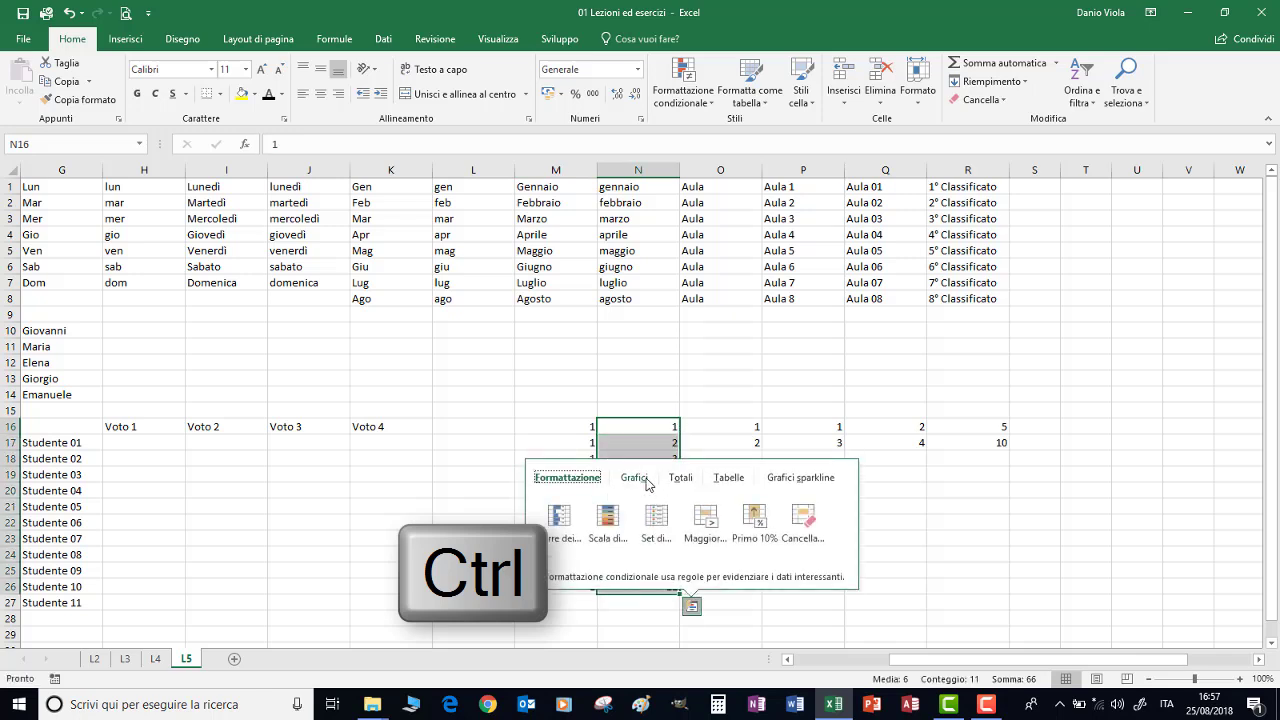
{"action": "left_click_drag", "start_coordinate": [637, 430], "coordinate": [621, 400]}
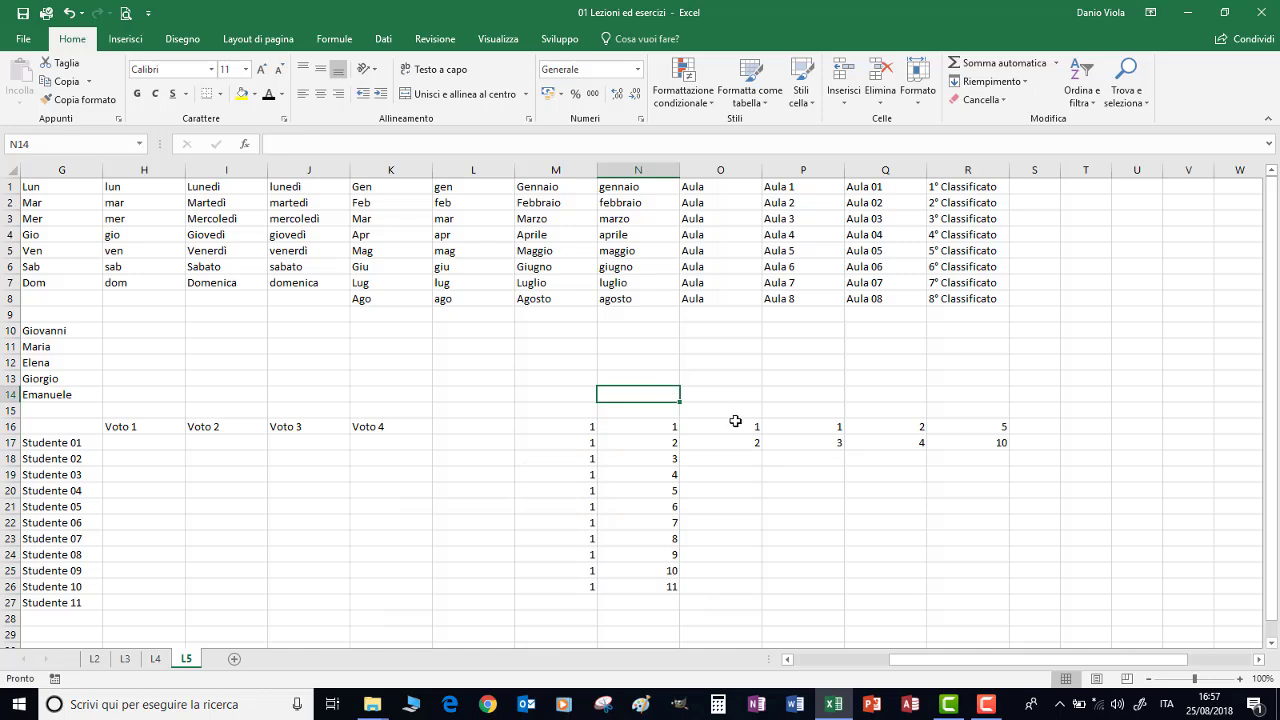
{"action": "left_click_drag", "start_coordinate": [736, 424], "coordinate": [735, 445]}
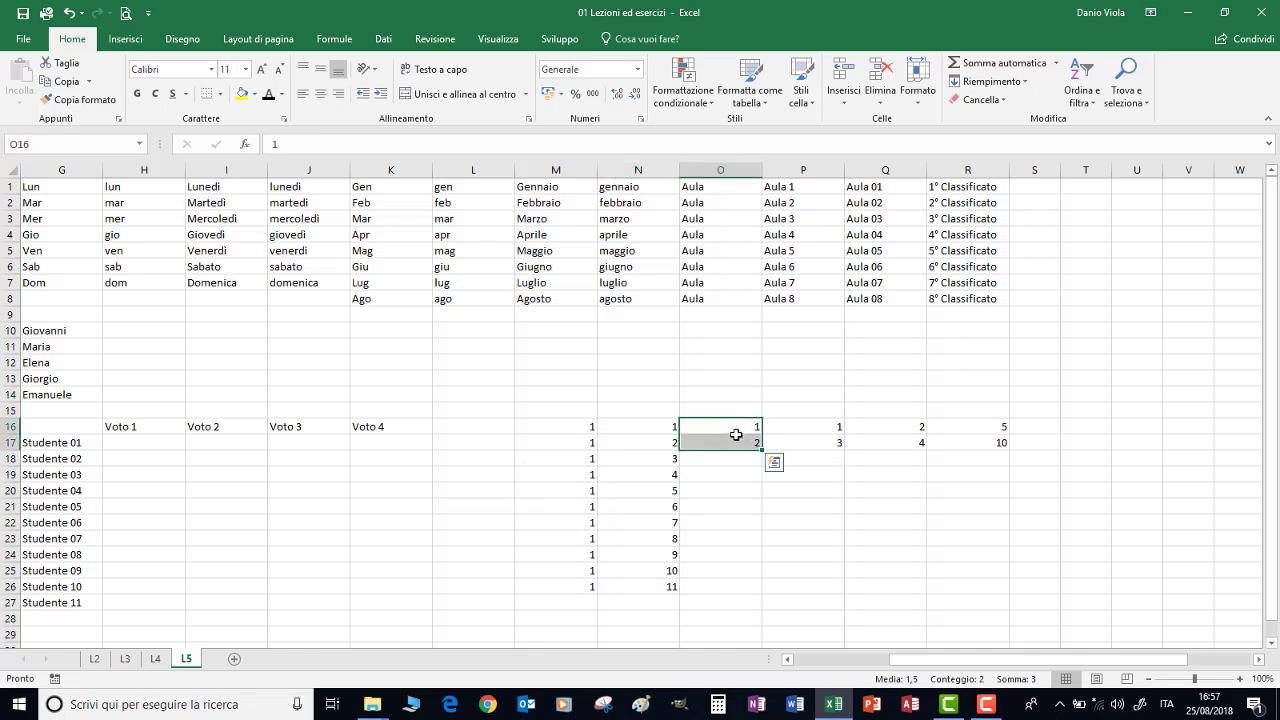
Extend columns O to Q to row 26: 1–11, odd numbers to 21, even numbers to 22
{"action": "left_click_drag", "start_coordinate": [763, 451], "coordinate": [750, 592]}
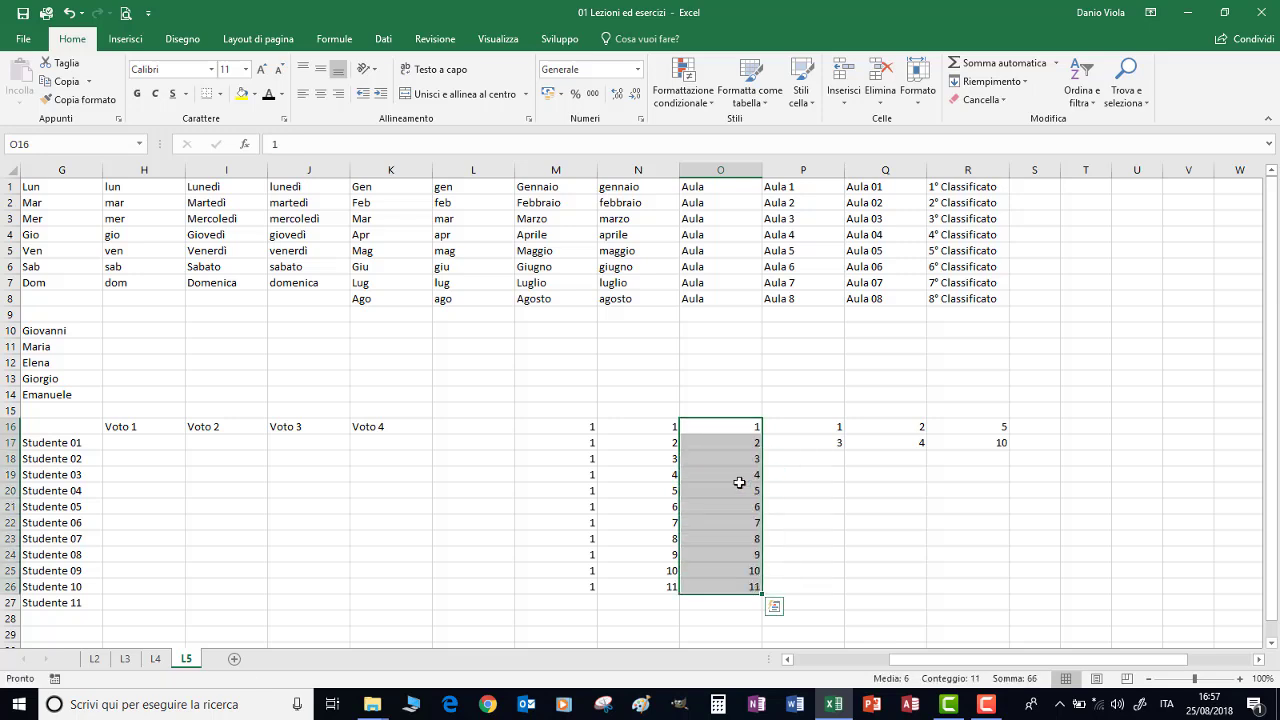
{"action": "left_click_drag", "start_coordinate": [820, 428], "coordinate": [831, 586]}
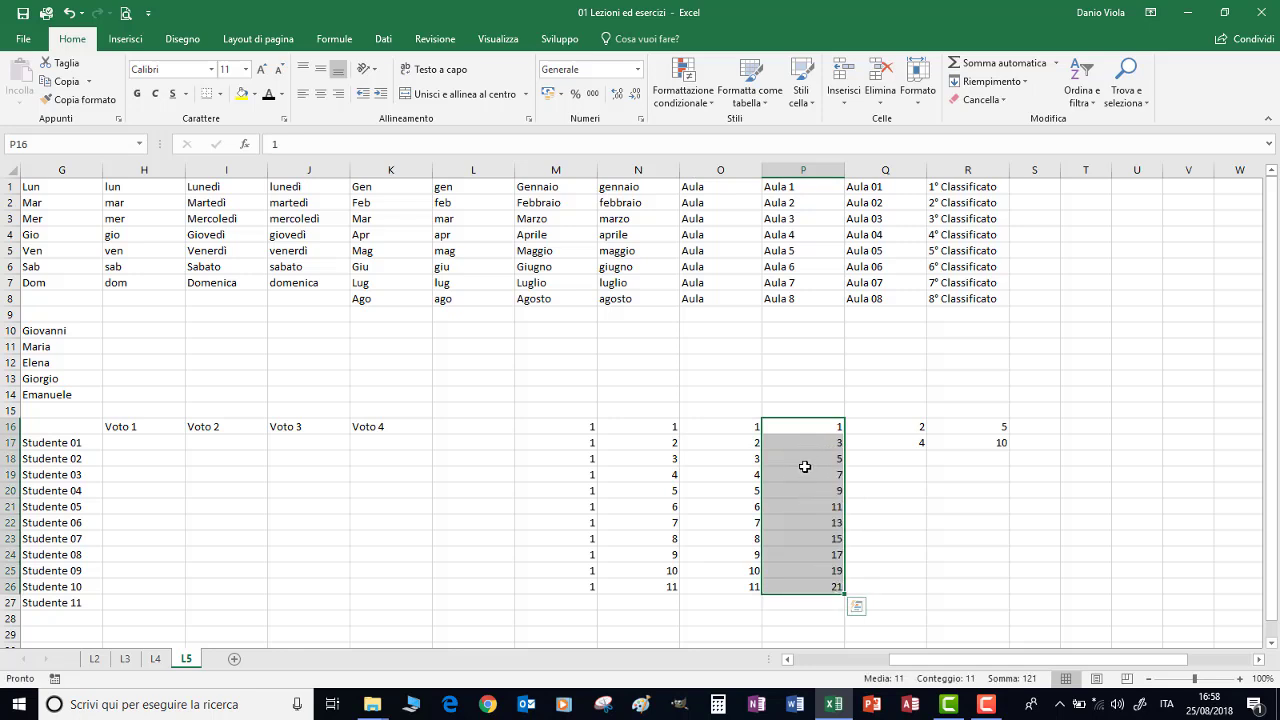
{"action": "left_click_drag", "start_coordinate": [901, 426], "coordinate": [918, 594]}
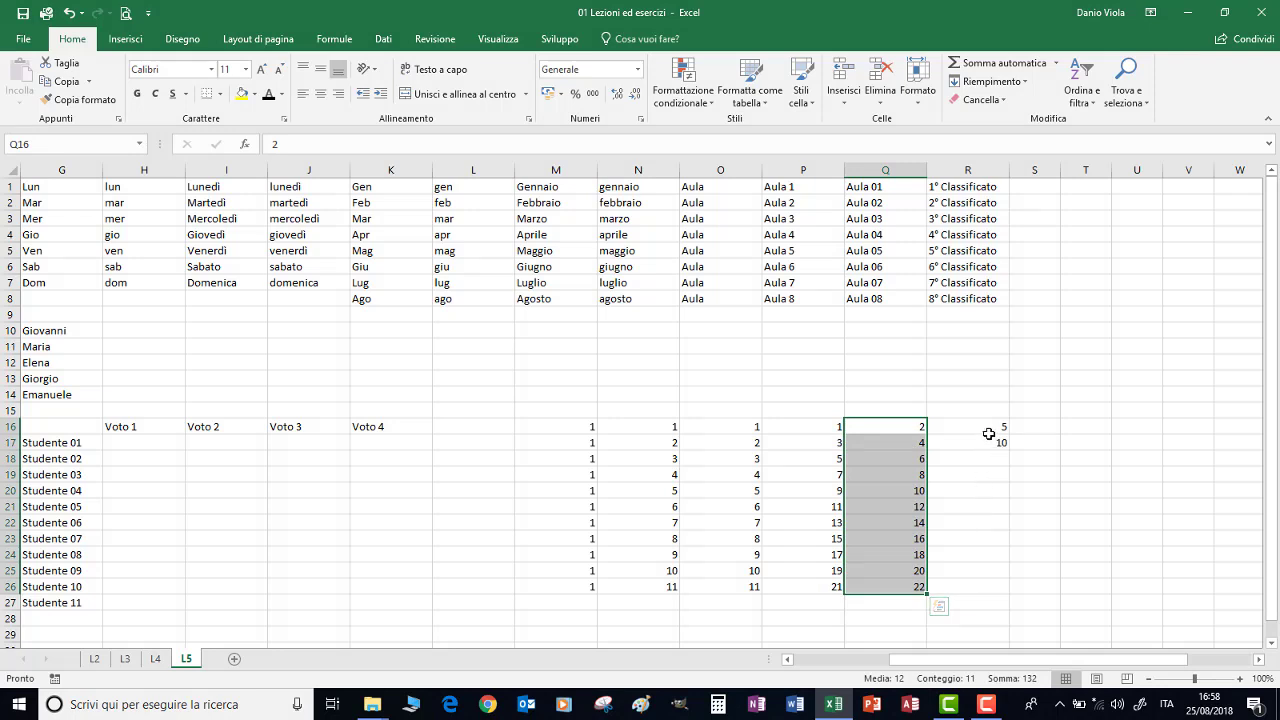
Extend column R by fives to 55 and column S by threes from 4 to 34
{"action": "left_click_drag", "start_coordinate": [988, 426], "coordinate": [997, 591]}
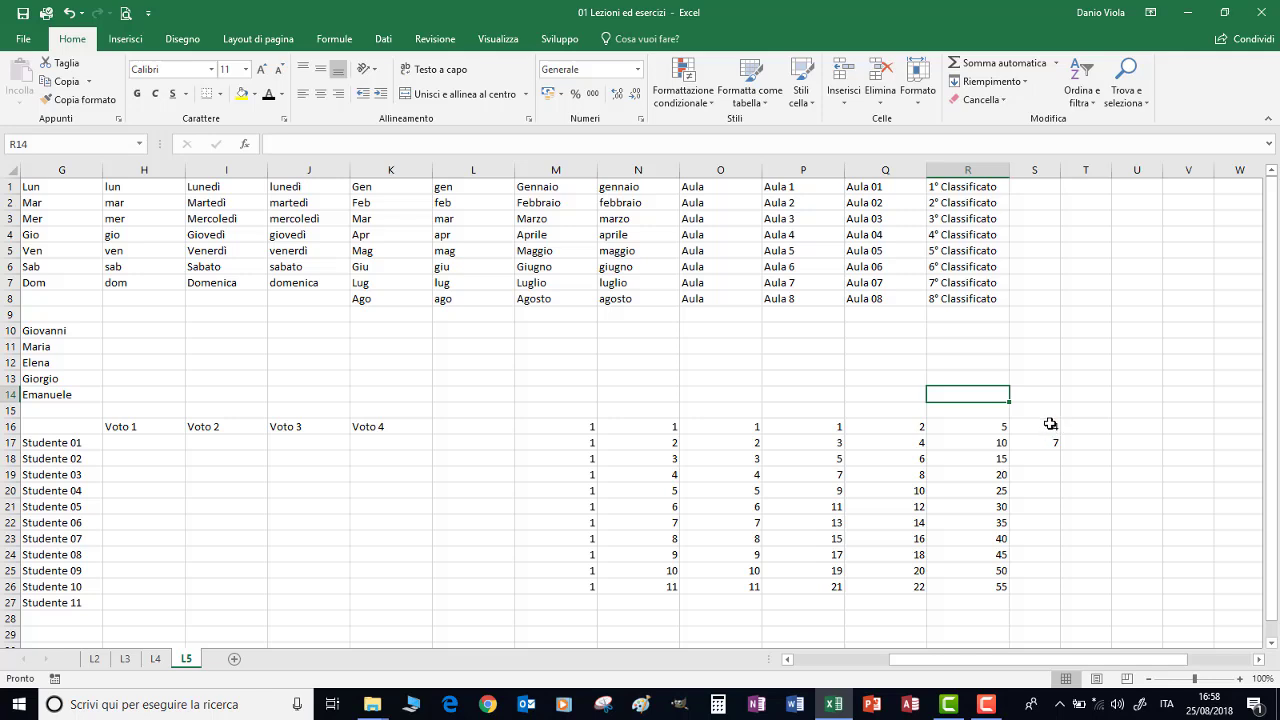
{"action": "left_click_drag", "start_coordinate": [1050, 424], "coordinate": [1052, 442]}
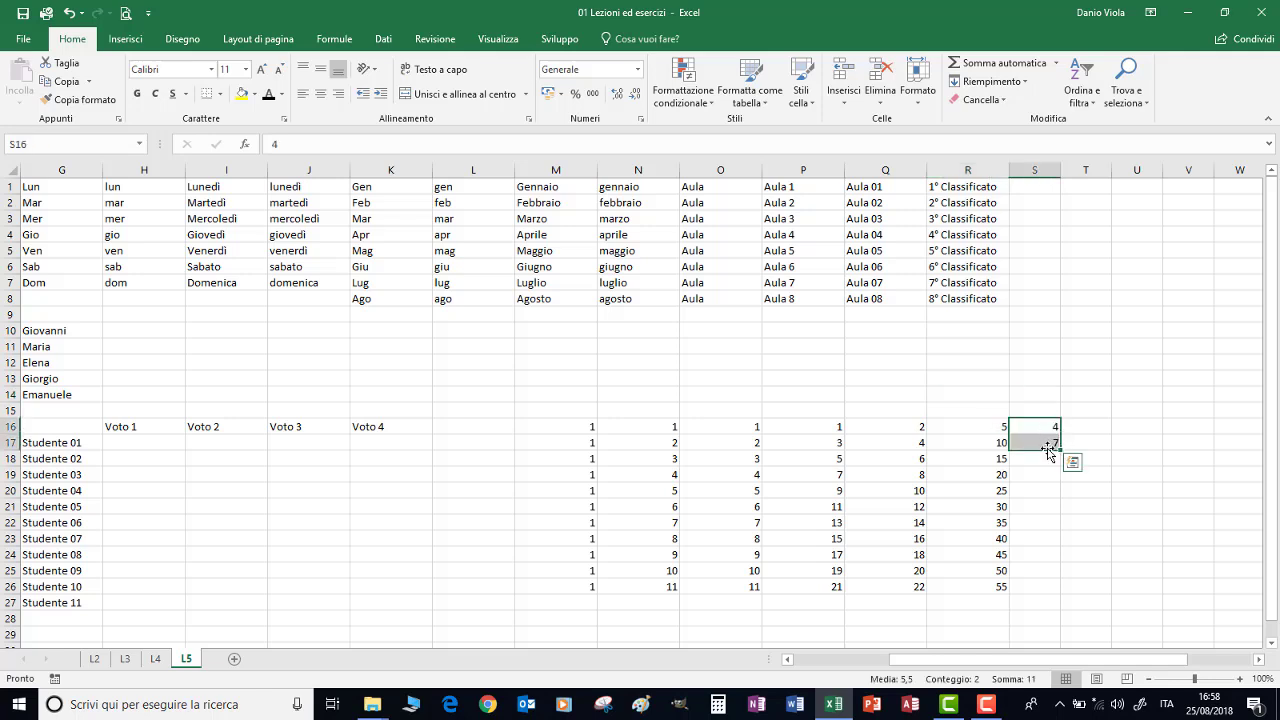
{"action": "left_click_drag", "start_coordinate": [1060, 451], "coordinate": [1058, 590]}
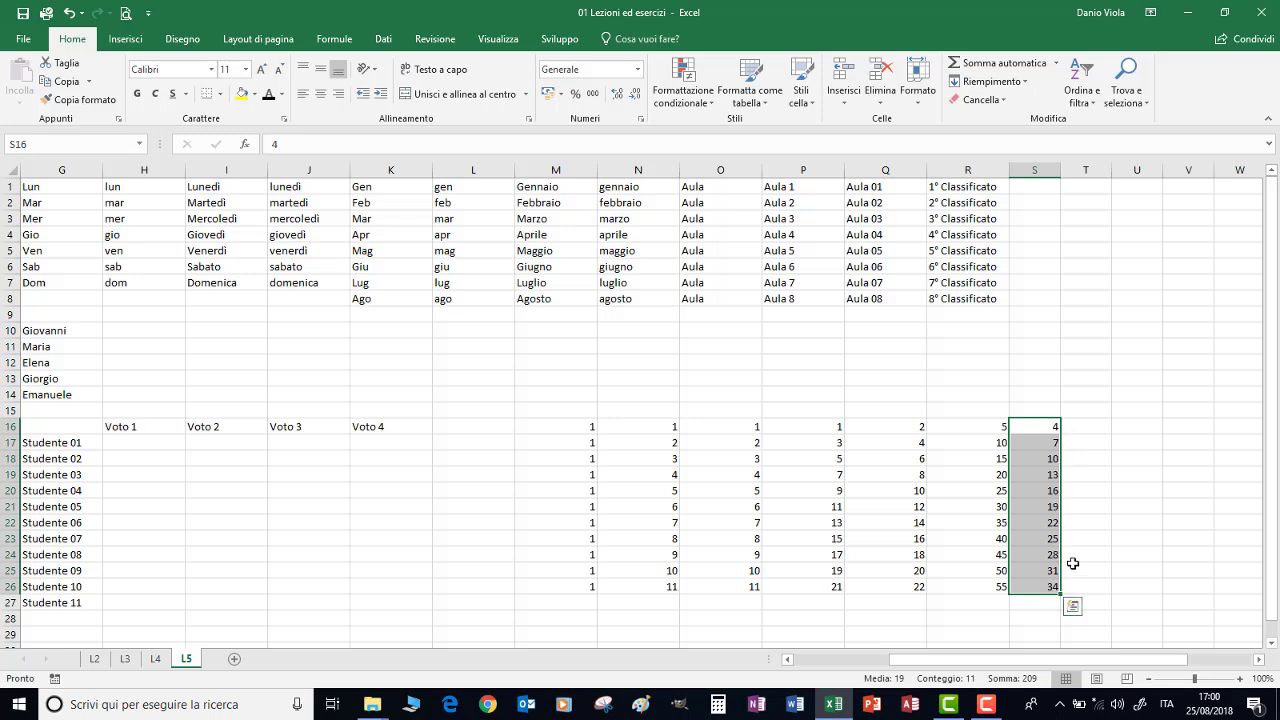
{"action": "left_click", "coordinate": [1028, 410]}
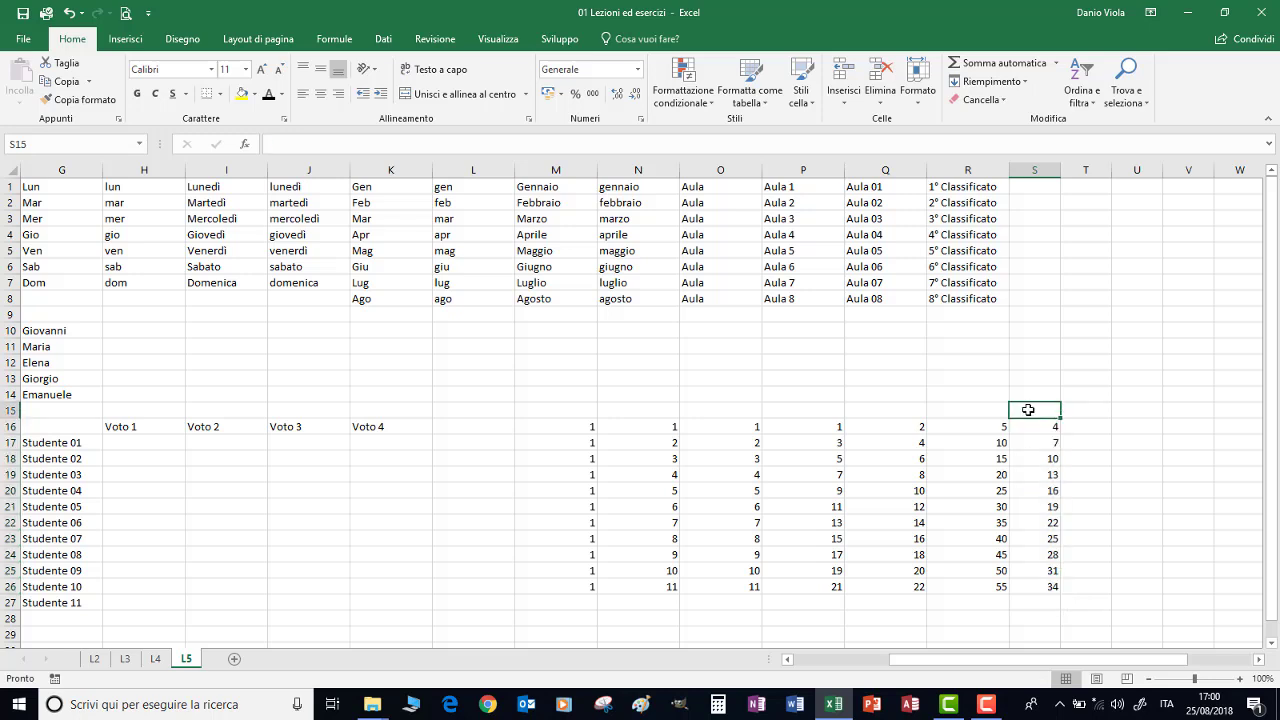